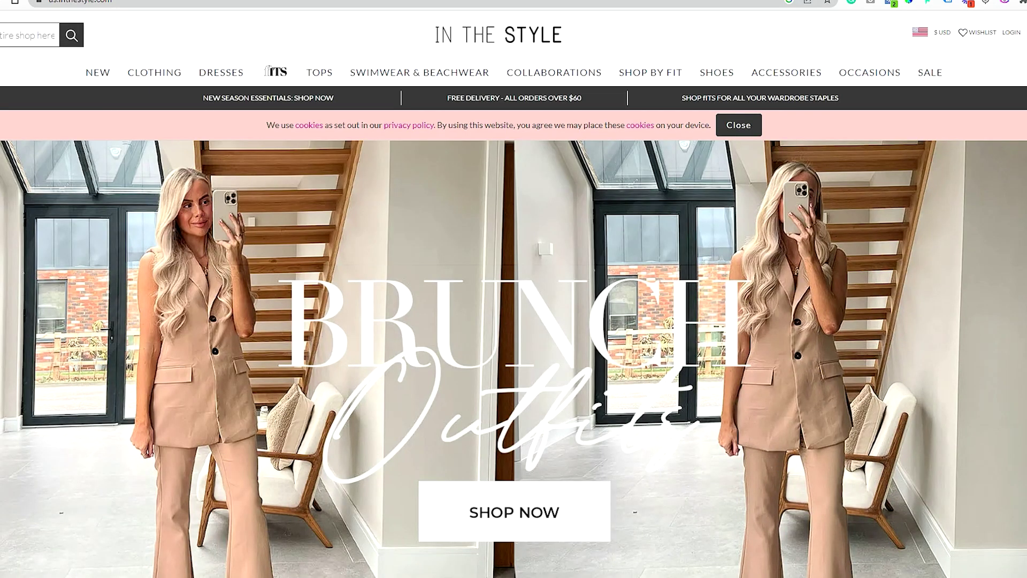
Look over the In The Style homepage, then examine the reference 30% OFF email on the Figma board from header to footer
scroll(131, 305, down, 15)
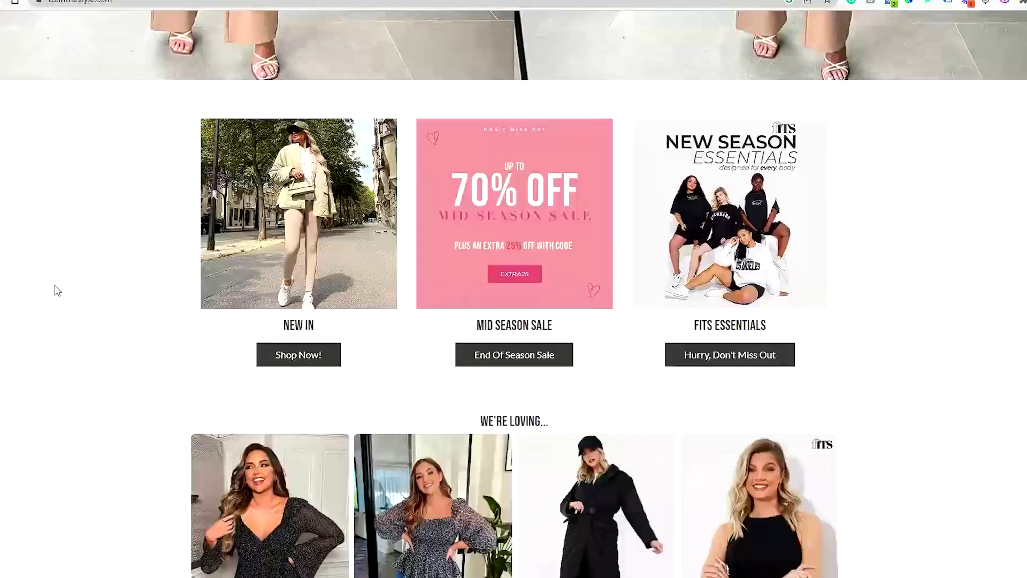
scroll(62, 280, up, 5)
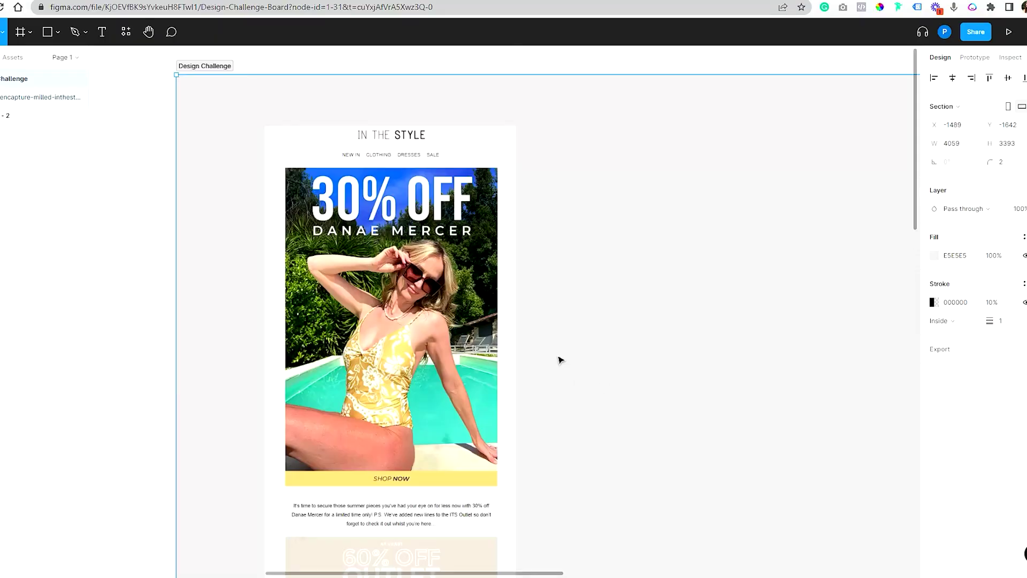
scroll(602, 246, down, 3)
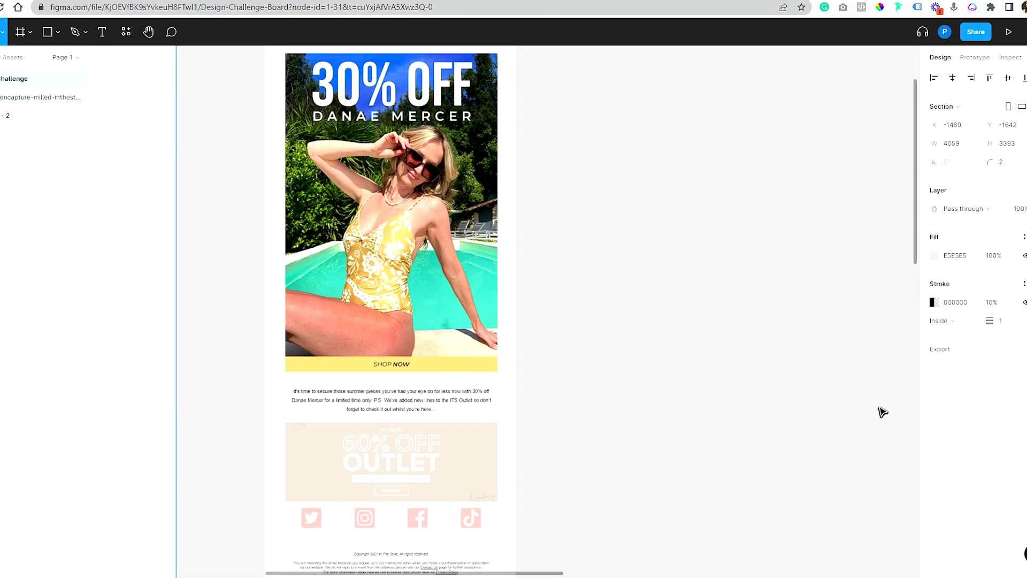
scroll(465, 413, up, 3)
scroll(723, 380, down, 2)
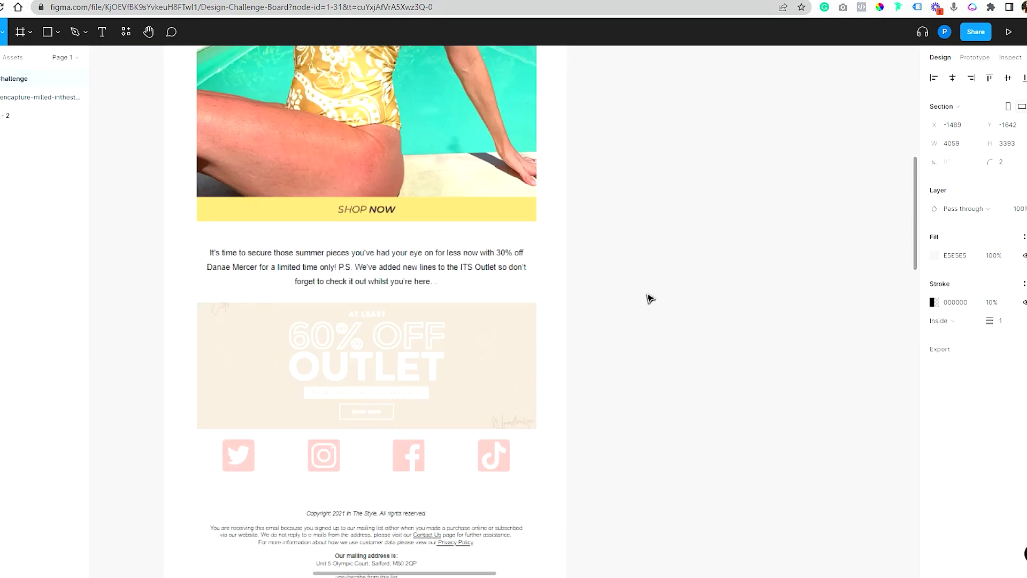
scroll(649, 296, down, 1)
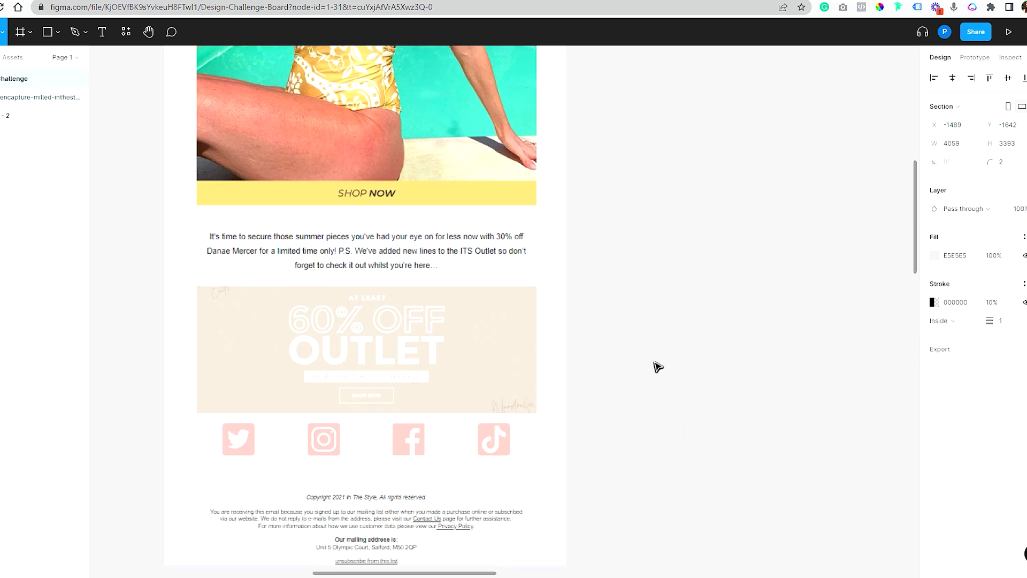
ctrl+scroll(658, 367, down, 5)
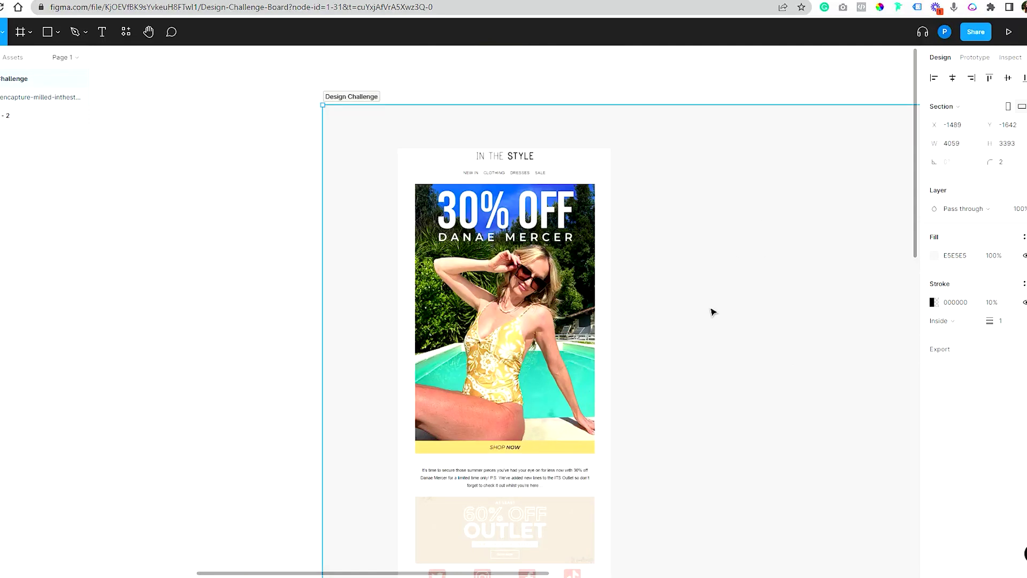
Draw a blank frame beside the reference email, 600 wide and about 1629 high, and move it closer to the email
drag(323, 574, 416, 574)
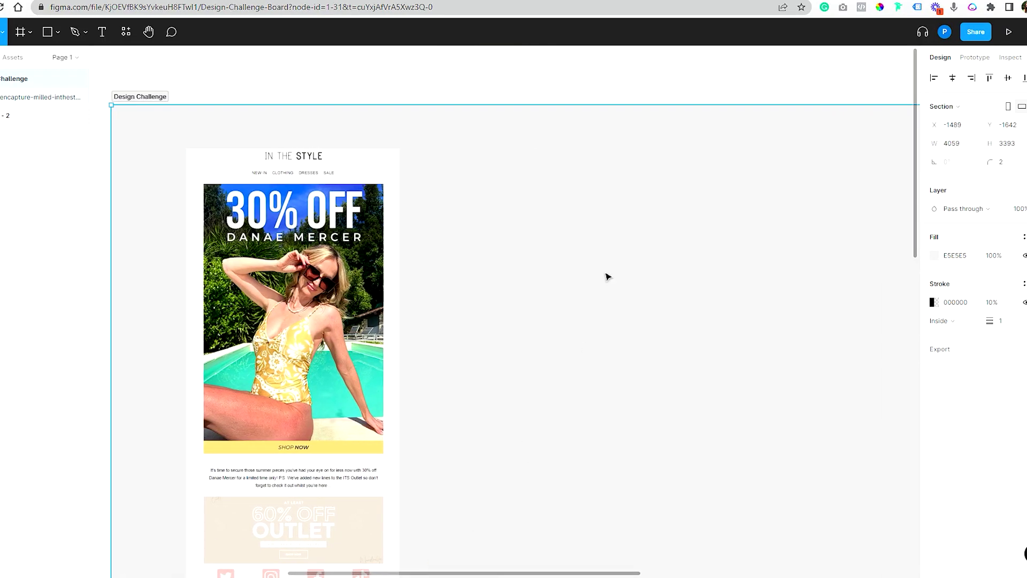
click(30, 33)
click(24, 64)
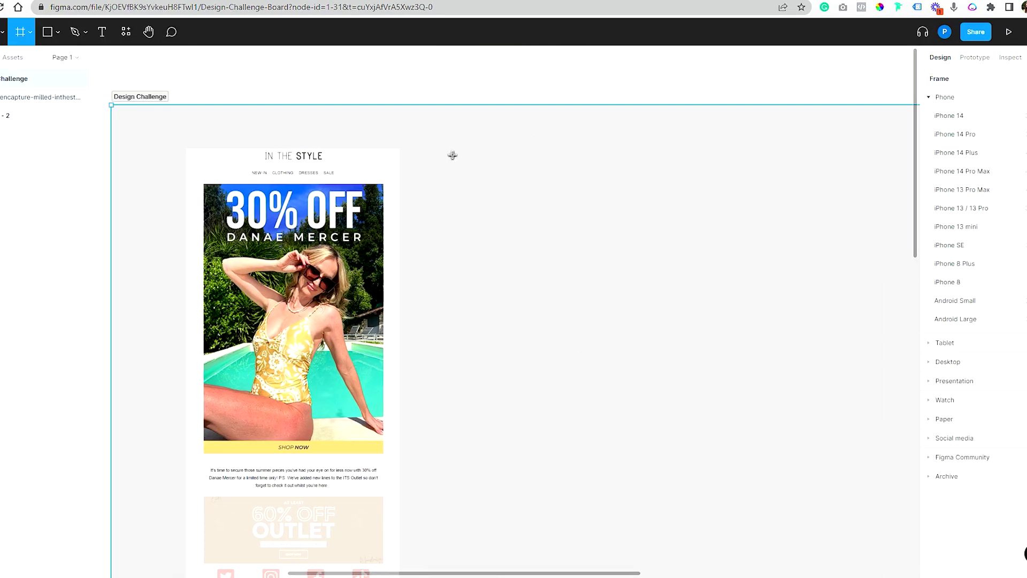
drag(452, 153, 620, 182)
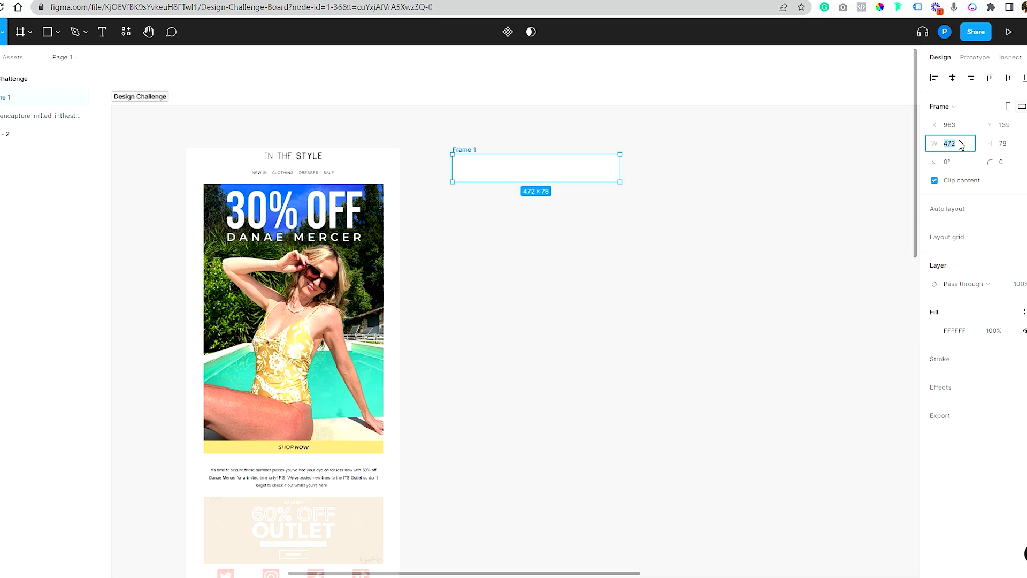
drag(569, 195, 582, 522)
key(Escape)
scroll(626, 303, up, 4)
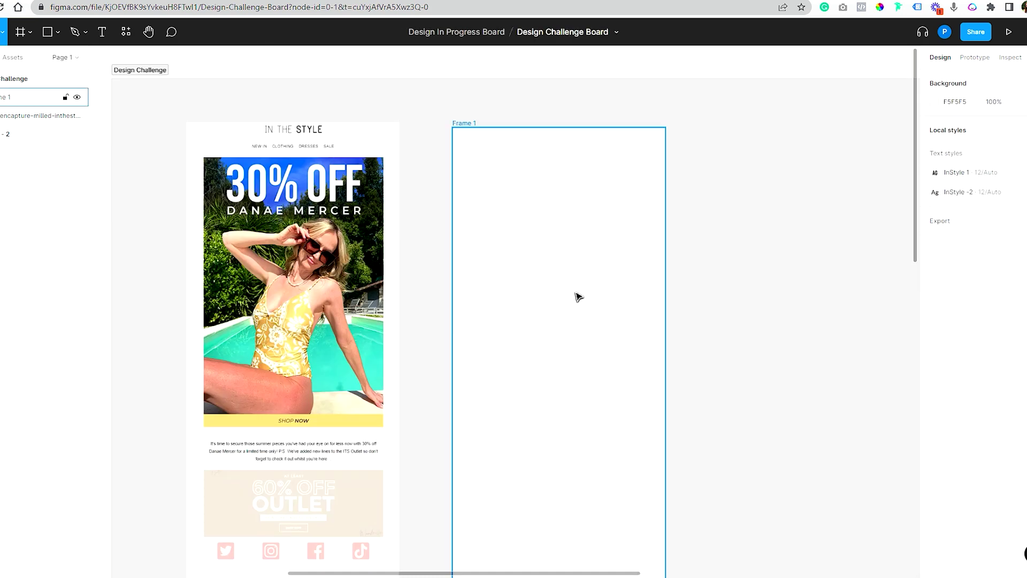
drag(464, 128, 434, 129)
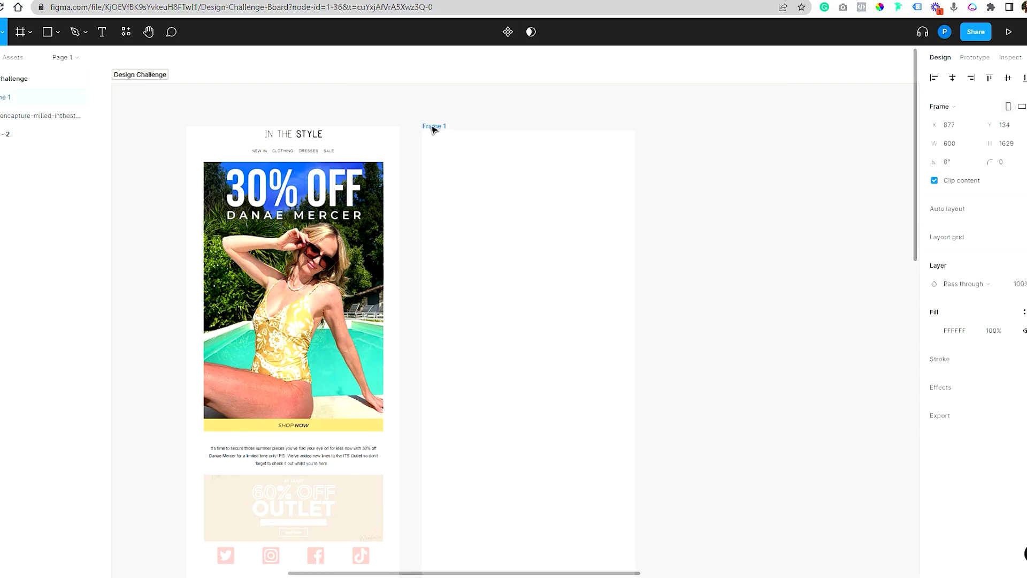
Save the logo from the In The Style website and place it in Figma near the new frame's top, about 224 × 30
click(456, 113)
key(ctrl+Tab)
key(ctrl+Tab)
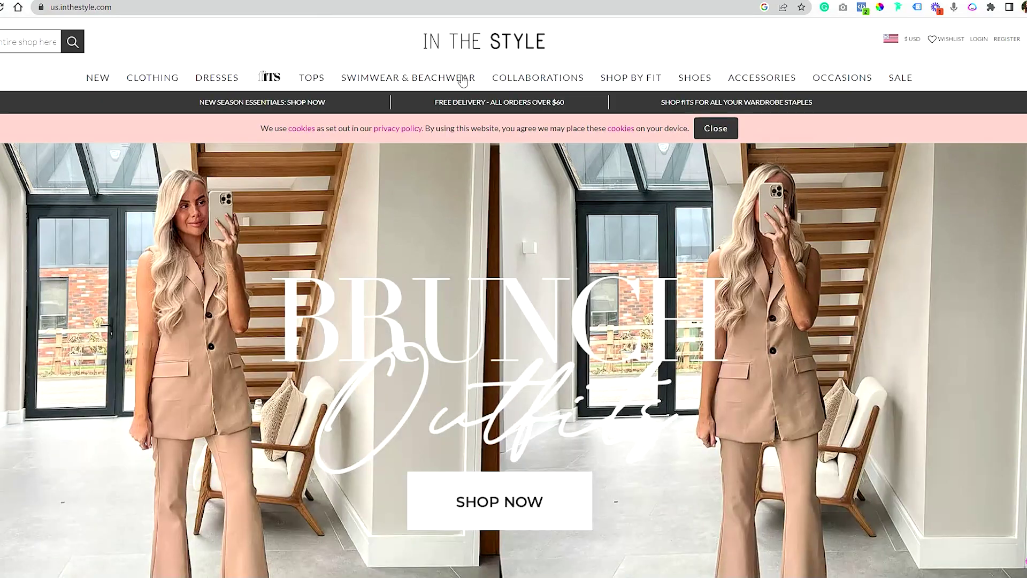
key(ctrl+Tab)
drag(27, 561, 530, 257)
drag(606, 261, 549, 160)
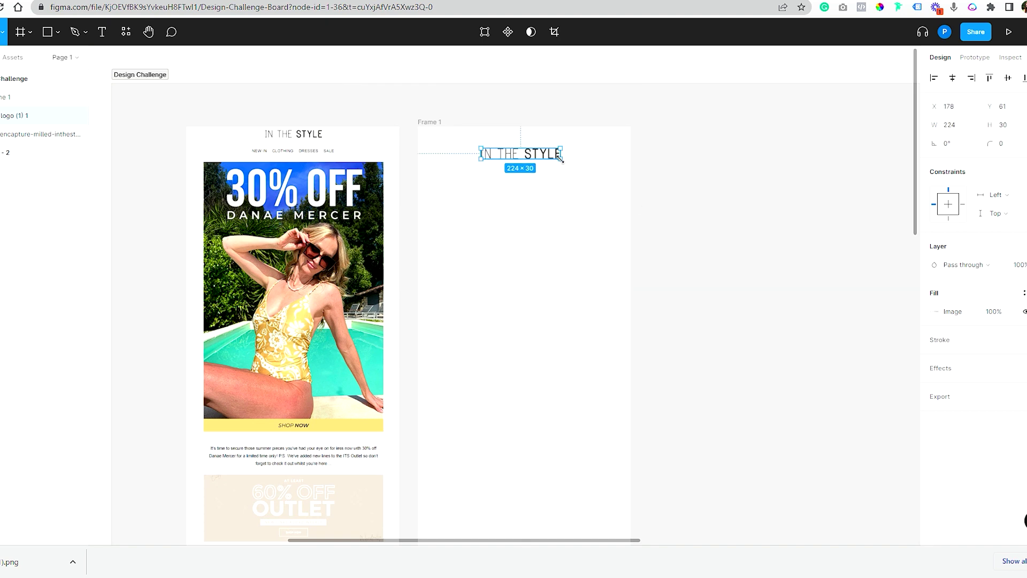
Add the menu texts NEW IN, CLOTHING, DRESSES and SALE in one row below the logo, using the InStyle -2 text style
key(Escape)
key(t)
scroll(218, 196, up, 3)
click(596, 167)
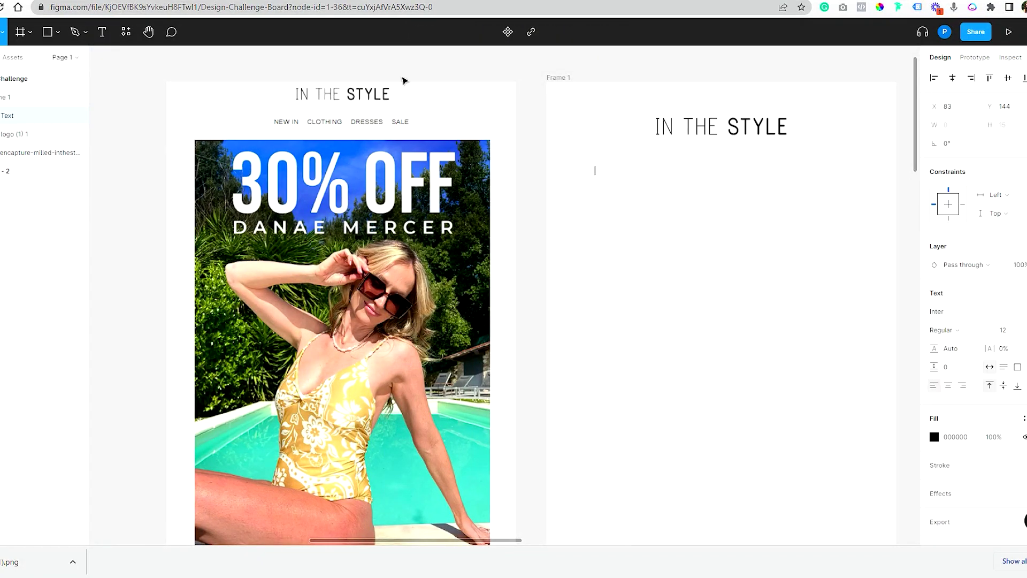
key(ctrl+Tab)
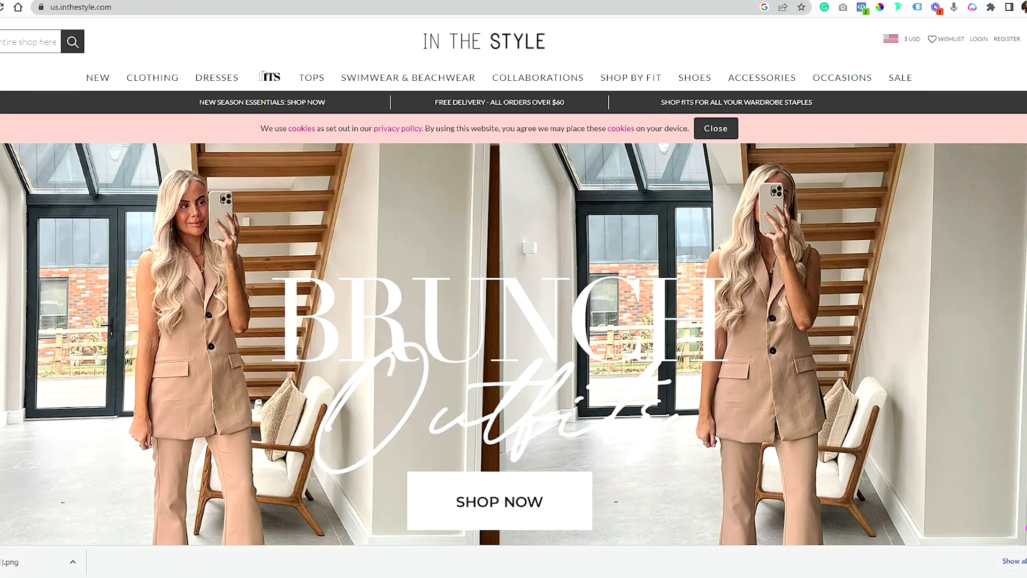
key(ctrl+shift+Tab)
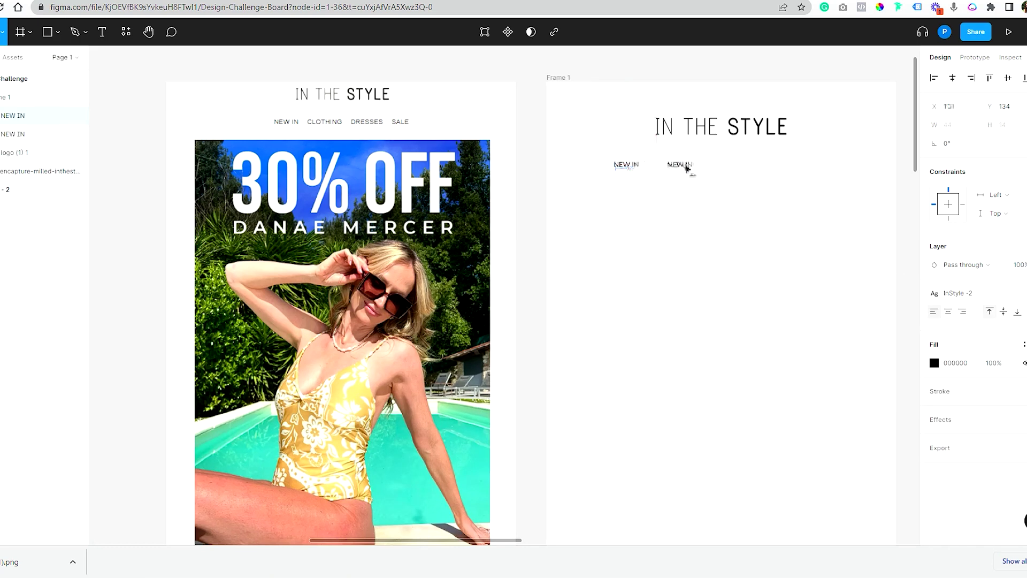
drag(680, 167, 677, 168)
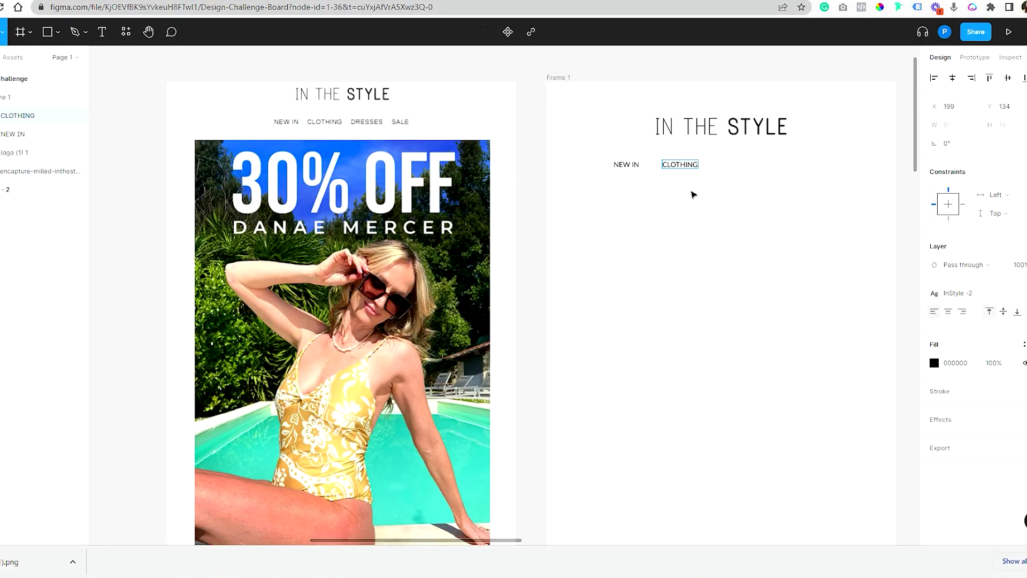
drag(680, 167, 740, 166)
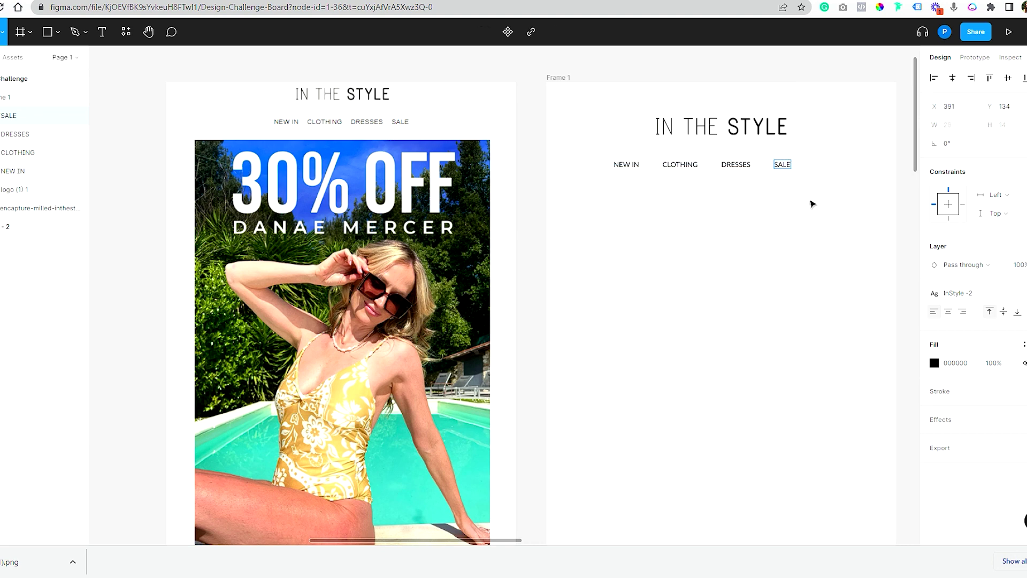
Centre the row of four menu texts horizontally under the logo in the frame
scroll(813, 204, up, 2)
click(723, 159)
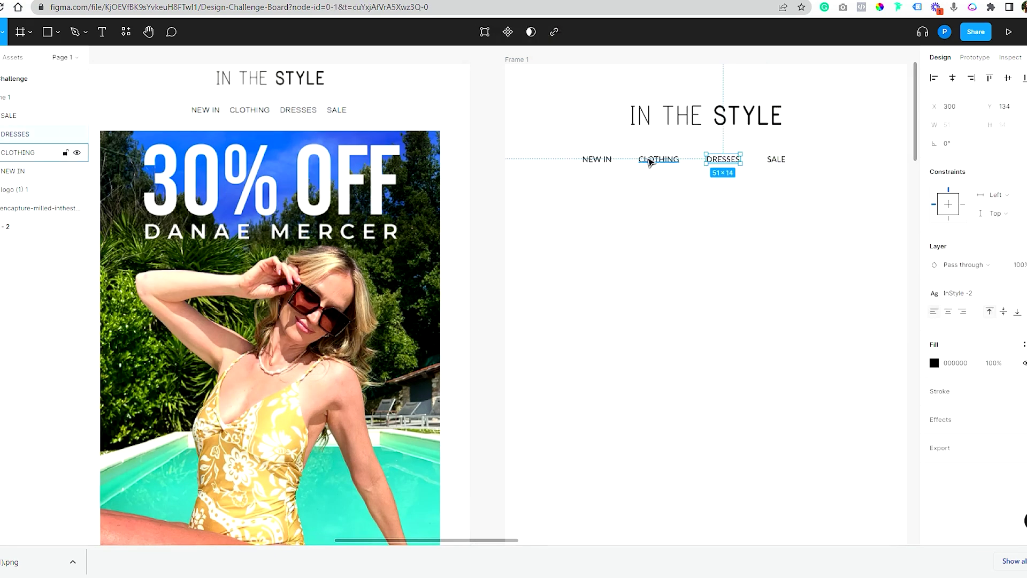
shift+click(649, 161)
shift+click(597, 160)
scroll(839, 163, down, 2)
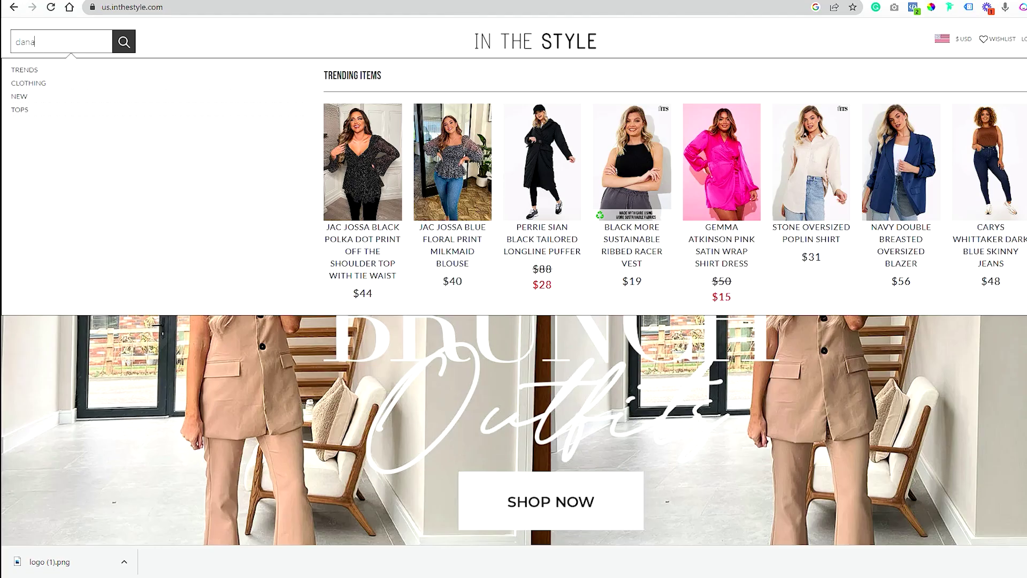
Search the In The Style website for danae mercer and open the yellow scarf print twist front swimsuit
text(e)
click(55, 75)
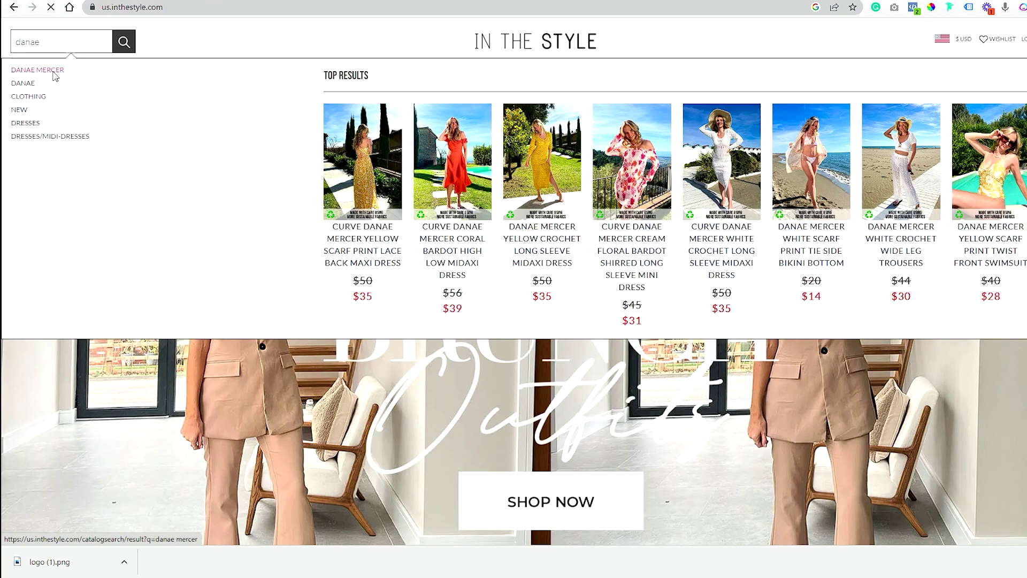
scroll(504, 334, down, 15)
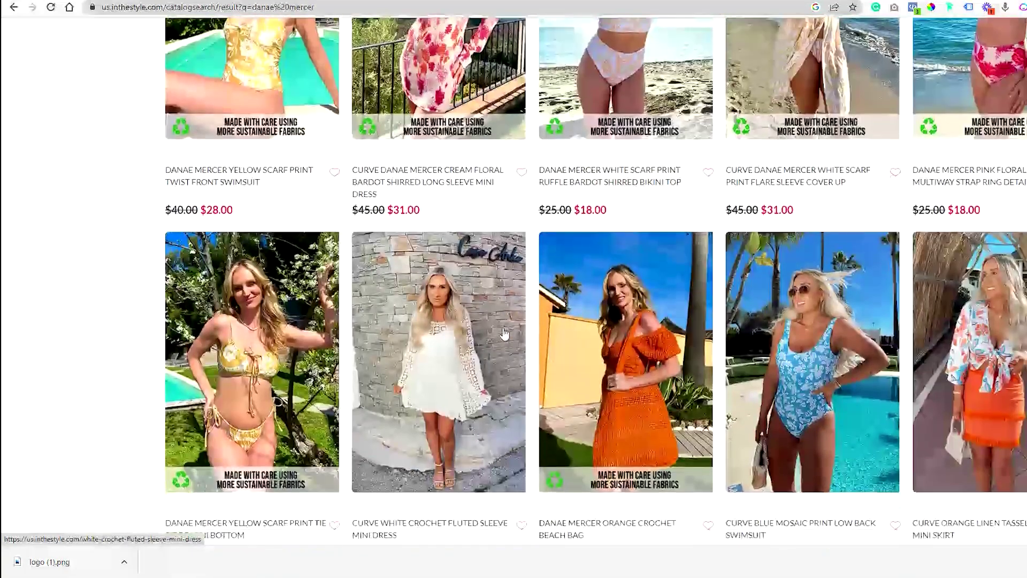
scroll(505, 335, up, 5)
click(251, 284)
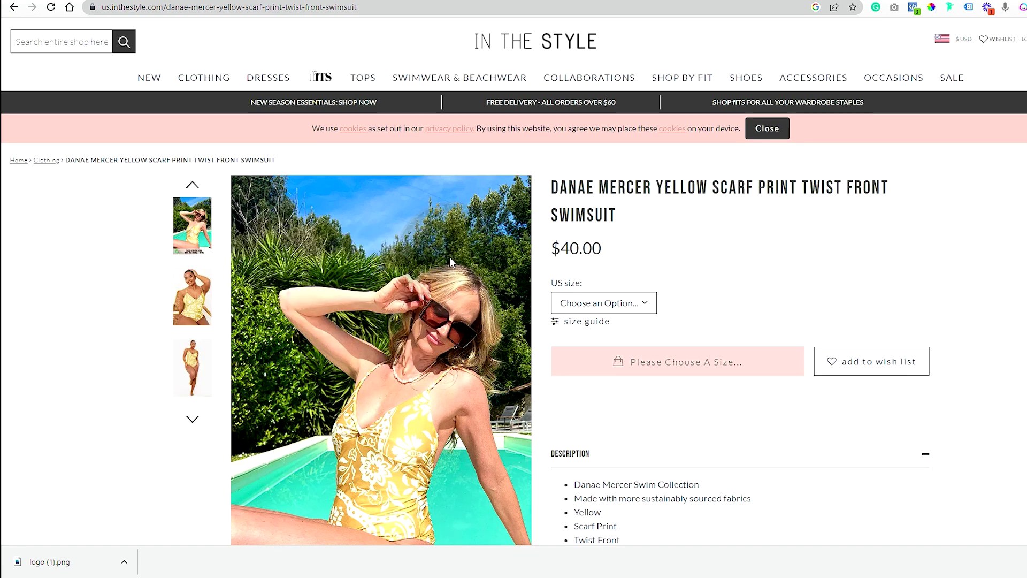
Save the swimsuit's main photo and place it in the Figma frame, scaled down and centred below the menu texts
right_click(450, 262)
click(503, 350)
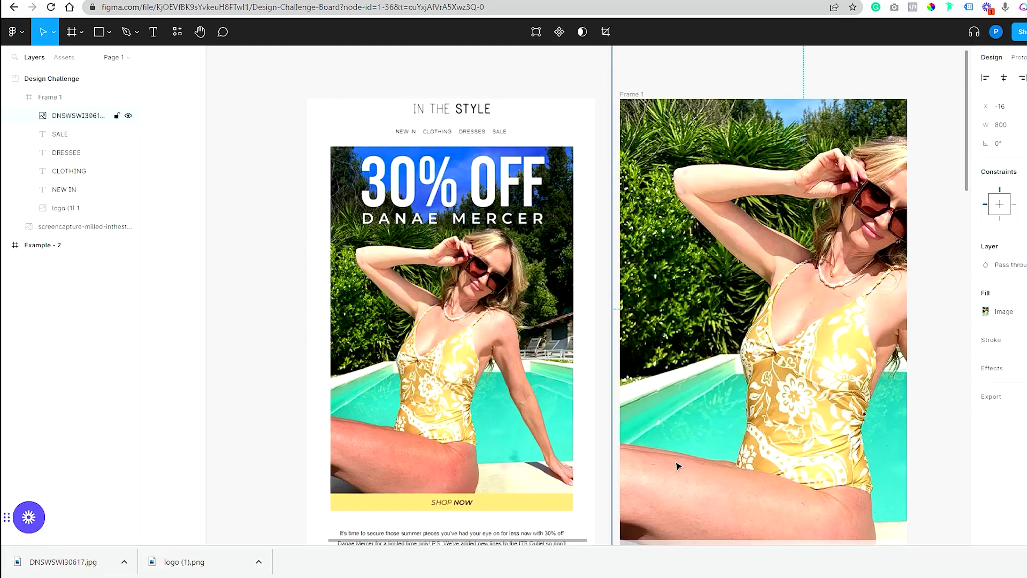
drag(610, 474, 867, 407)
drag(886, 372, 737, 391)
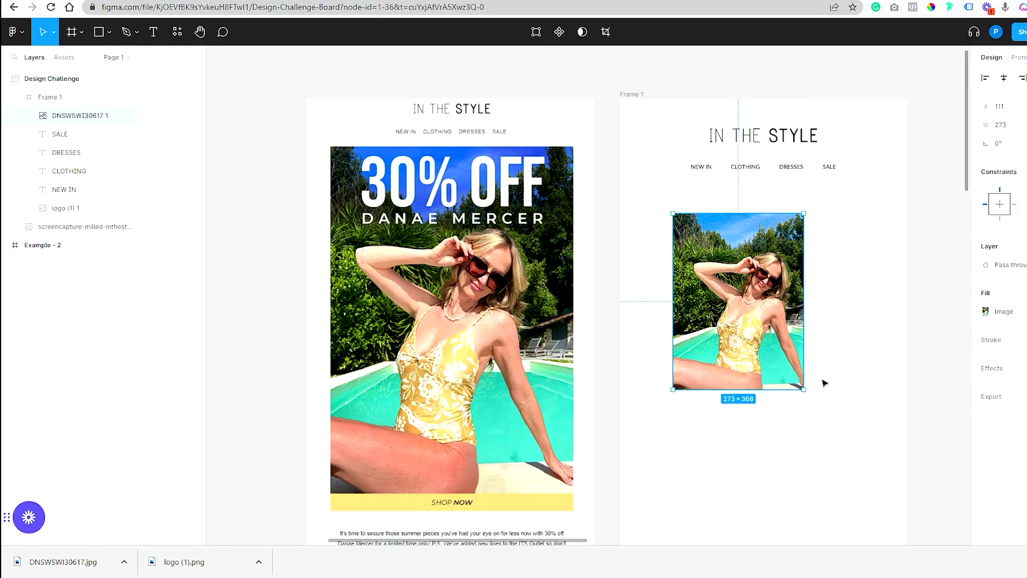
drag(821, 402, 874, 488)
click(915, 374)
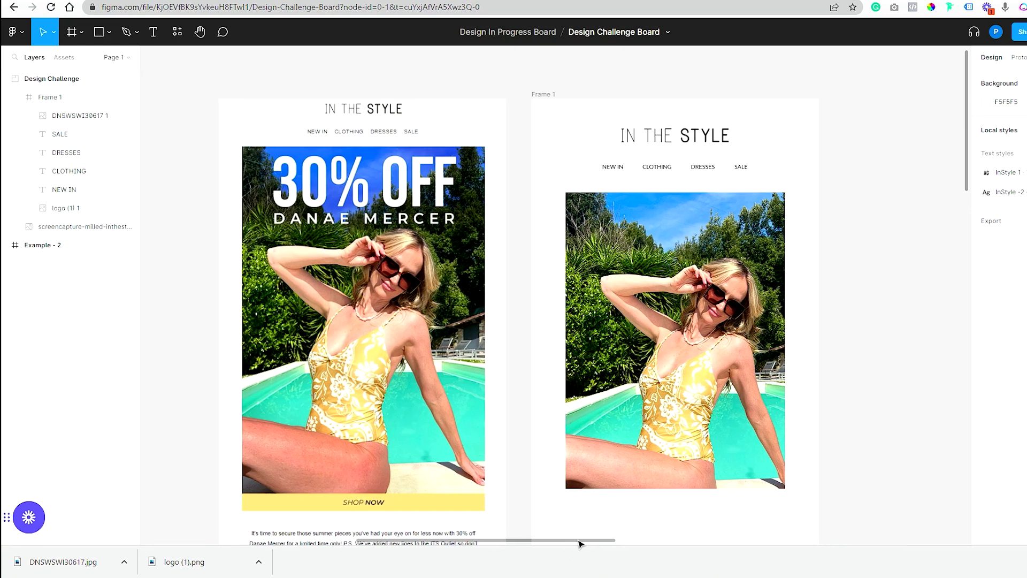
Draw a rectangle about 597 × 707 over the upper part of Frame 1 and send it to the back
drag(580, 540, 618, 540)
click(99, 33)
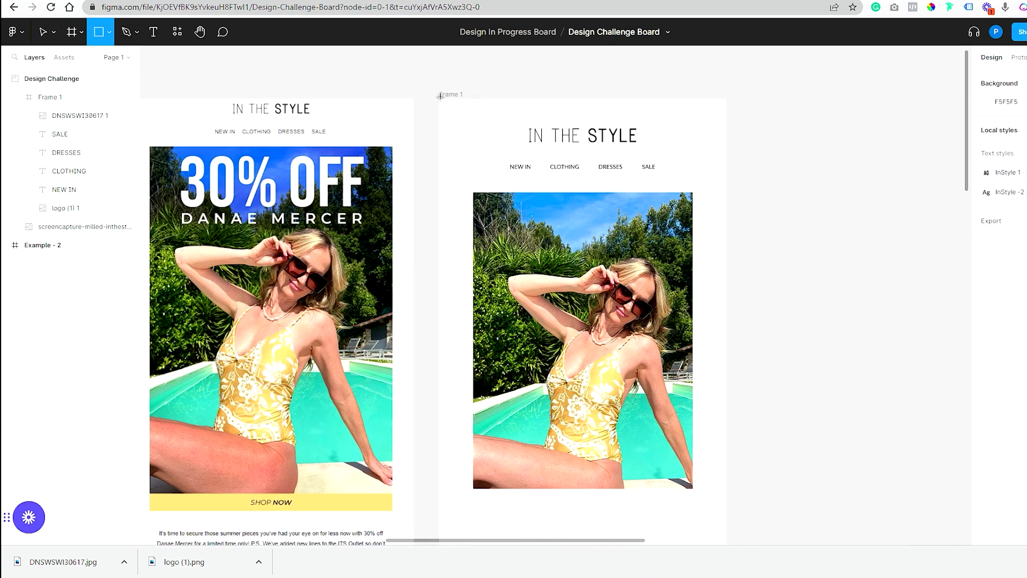
drag(439, 96, 726, 435)
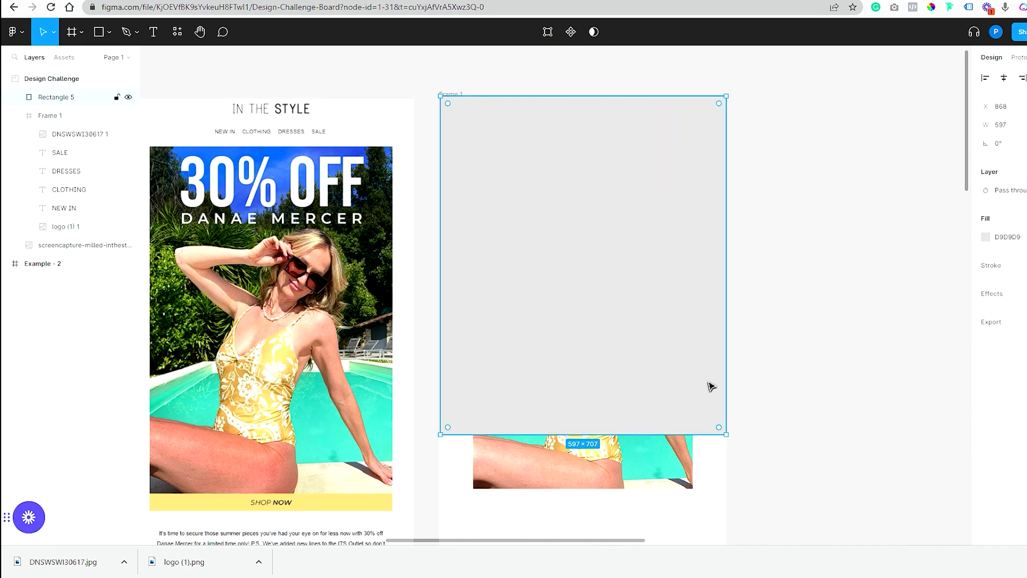
key(bracketleft)
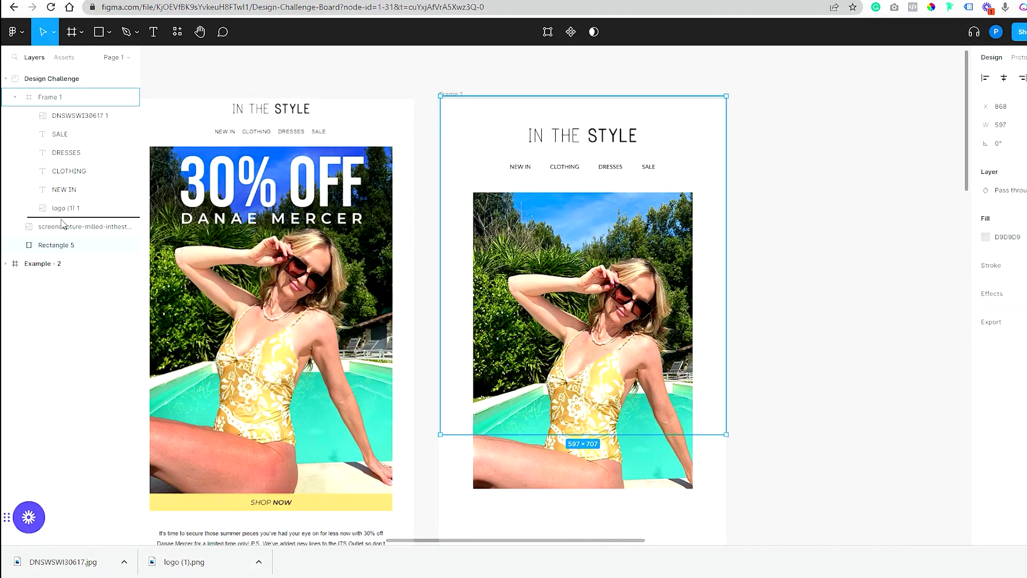
Nest the rectangle inside Frame 1 beneath the logo layer, undoing the misplaced move of the screencapture layer
drag(61, 224, 73, 222)
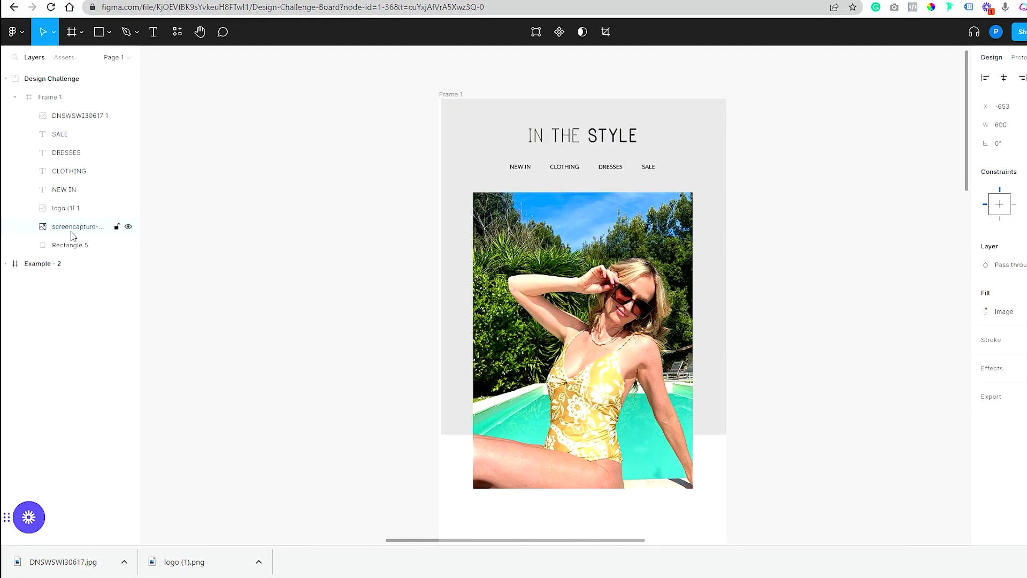
drag(67, 258, 46, 259)
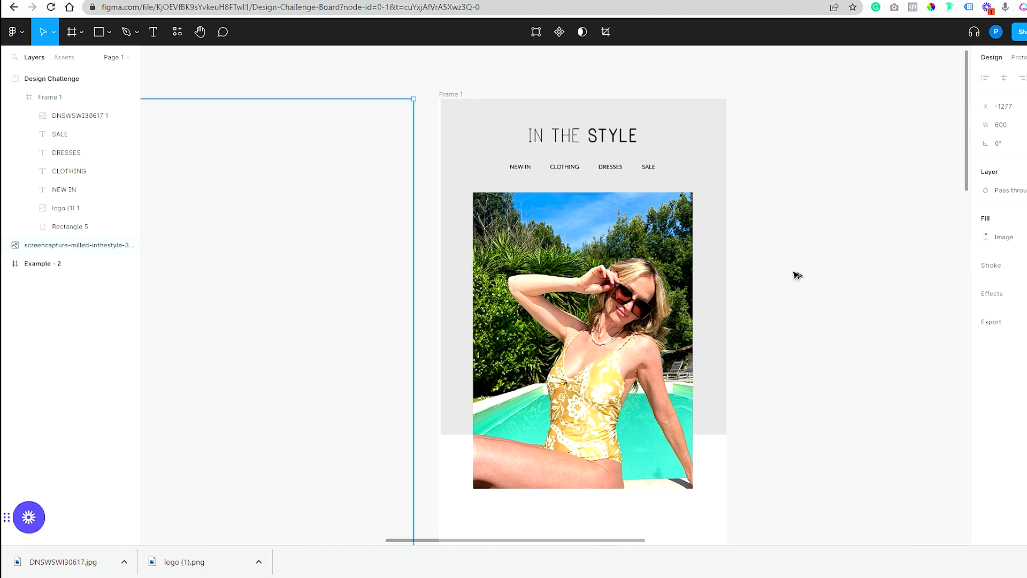
key(ctrl+z)
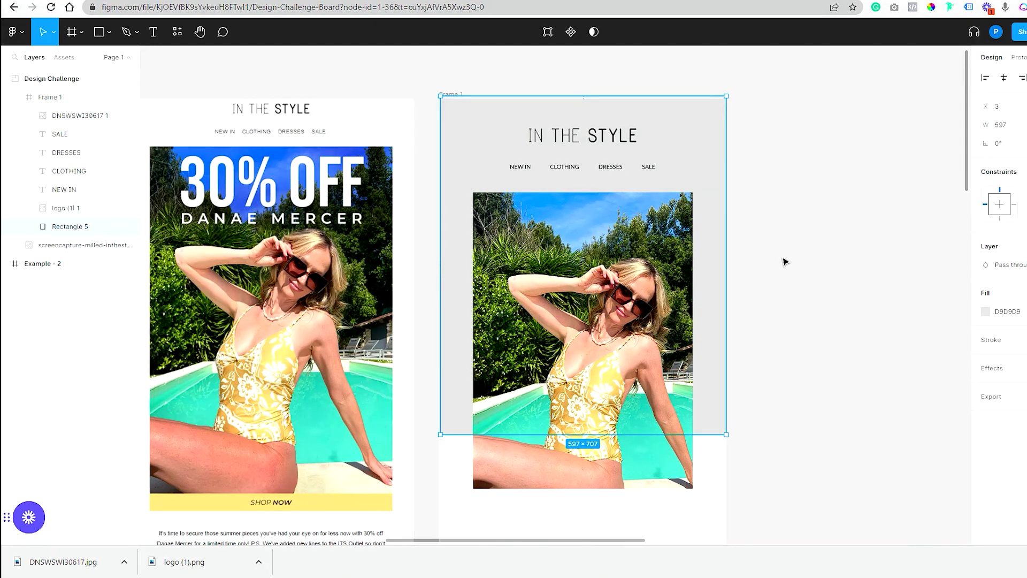
Widen the rectangle to about 665 so that it extends past both sides of the frame
drag(726, 299, 749, 299)
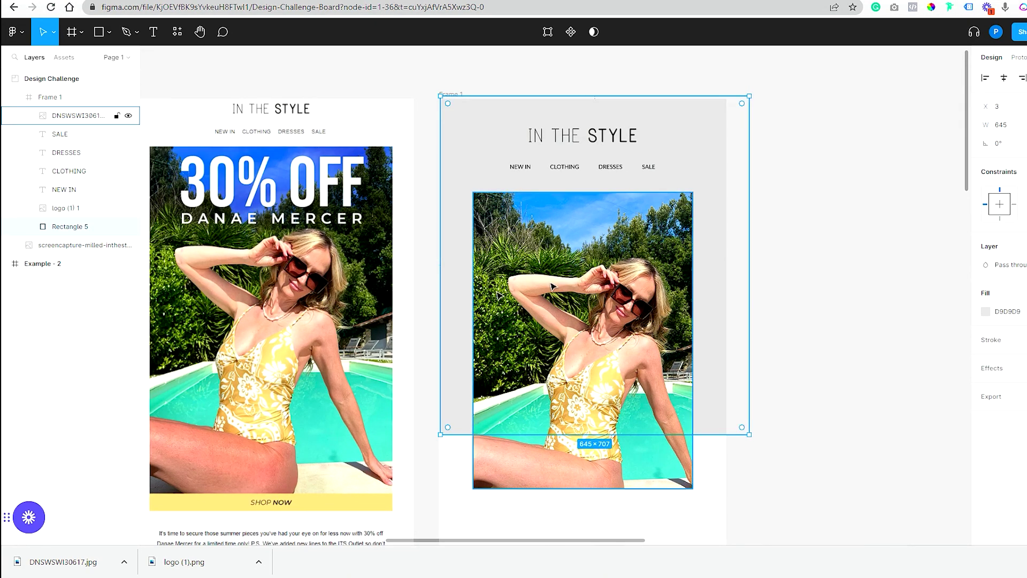
drag(441, 319, 432, 319)
key(Escape)
drag(723, 298, 718, 308)
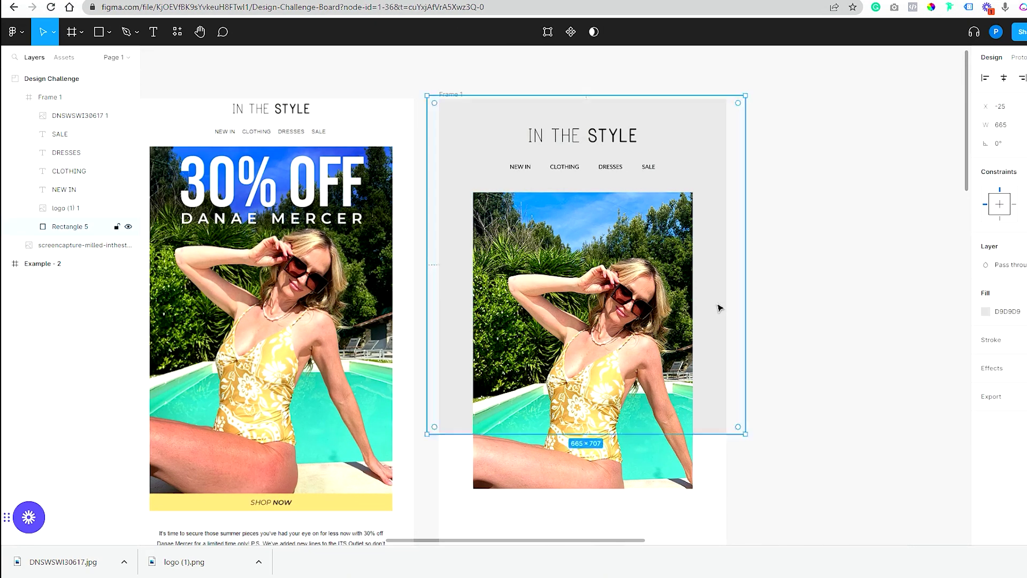
Change the background rectangle's fill colour to yellow FDE581
click(986, 311)
click(847, 411)
click(921, 101)
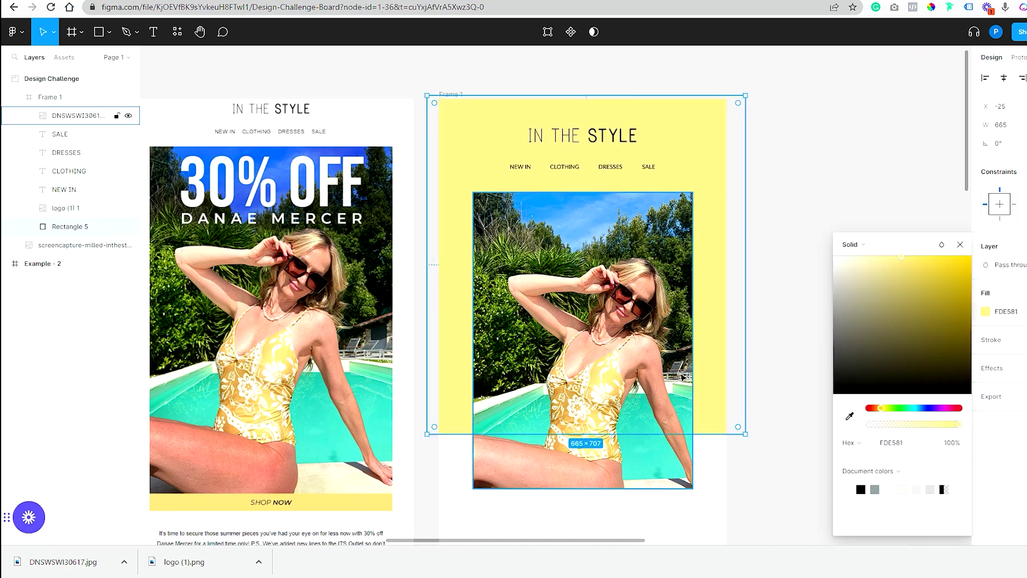
Sample turquoise 32D6CF from the photo's pool as the background rectangle's fill, and replace it with yellow FDE482
click(765, 185)
key(ctrl+z)
key(ctrl+z)
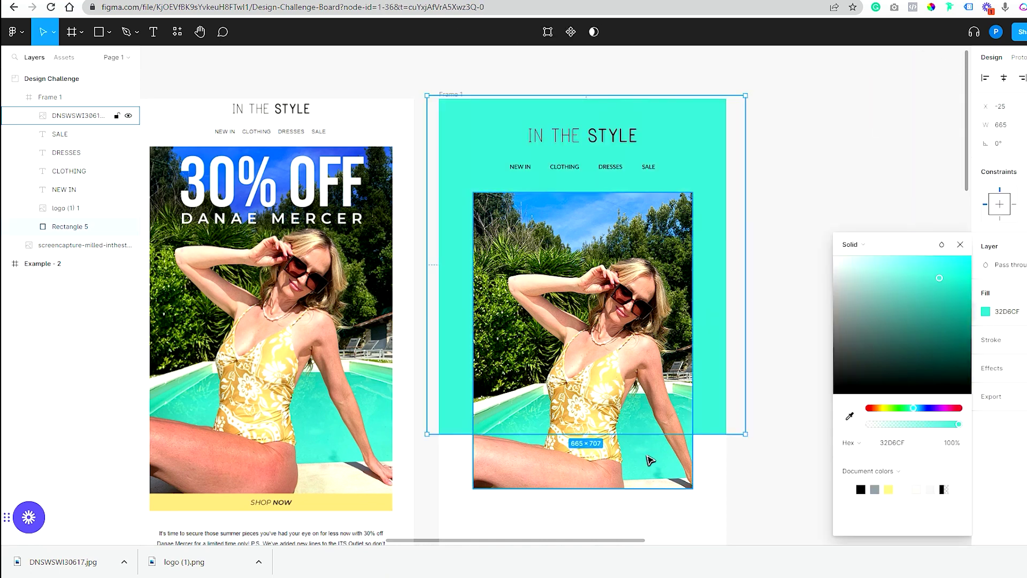
key(ctrl+shift+z)
key(ctrl+shift+z)
key(i)
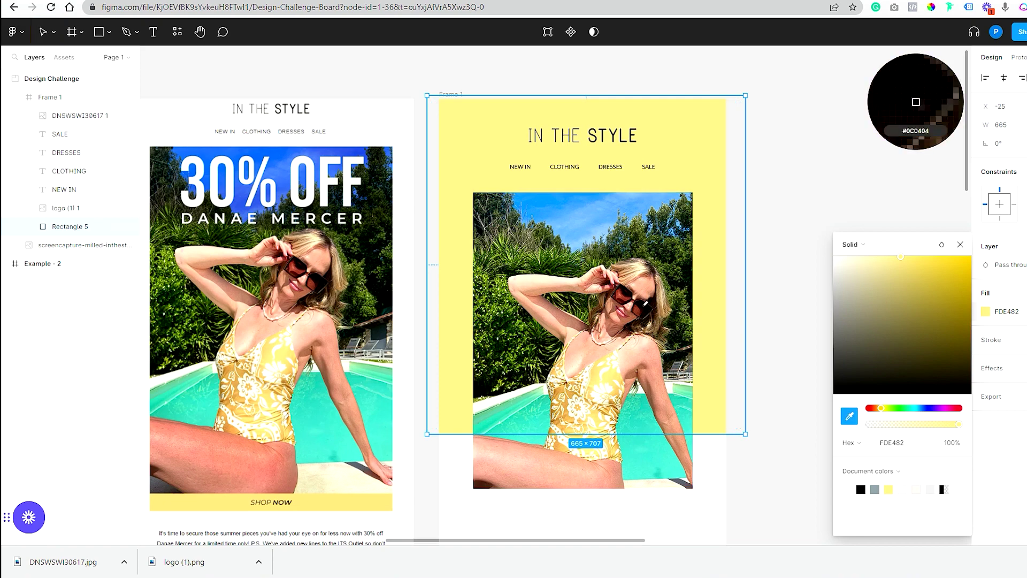
click(731, 349)
click(731, 349)
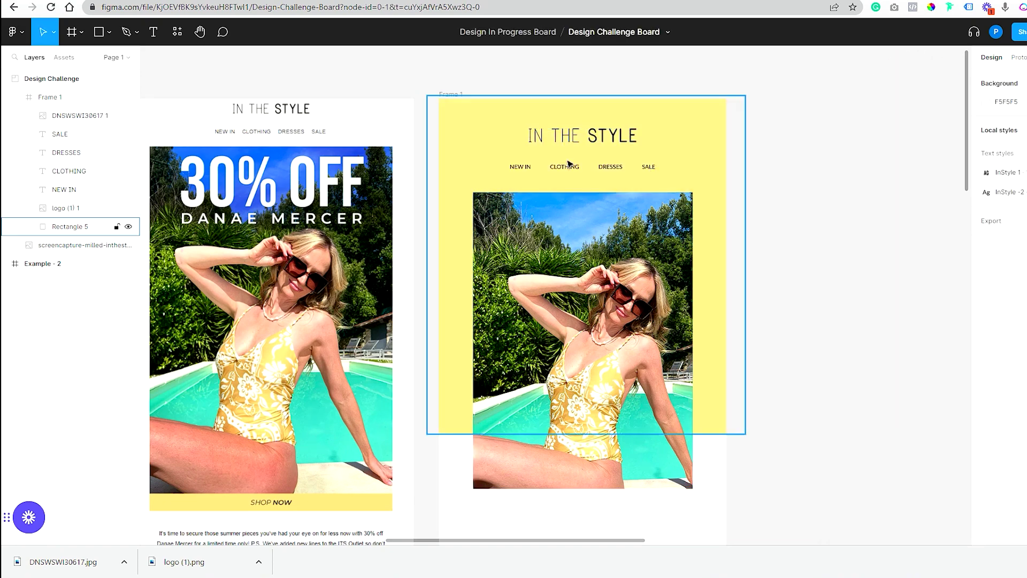
Enlarge the product photo in Frame 1 proportionally to about 497 wide
scroll(759, 238, down, 1)
click(598, 423)
drag(599, 431, 649, 451)
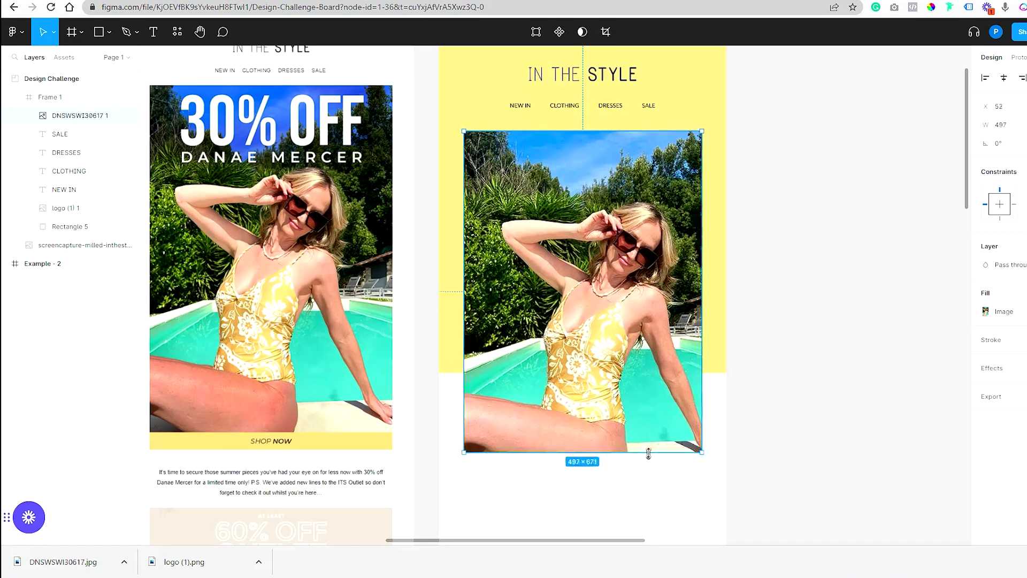
click(798, 401)
Draw a button rectangle about 251 × 73 across the photo's lower edge and fill it with black 000000
scroll(798, 402, down, 1)
click(98, 42)
drag(523, 388, 644, 423)
click(857, 312)
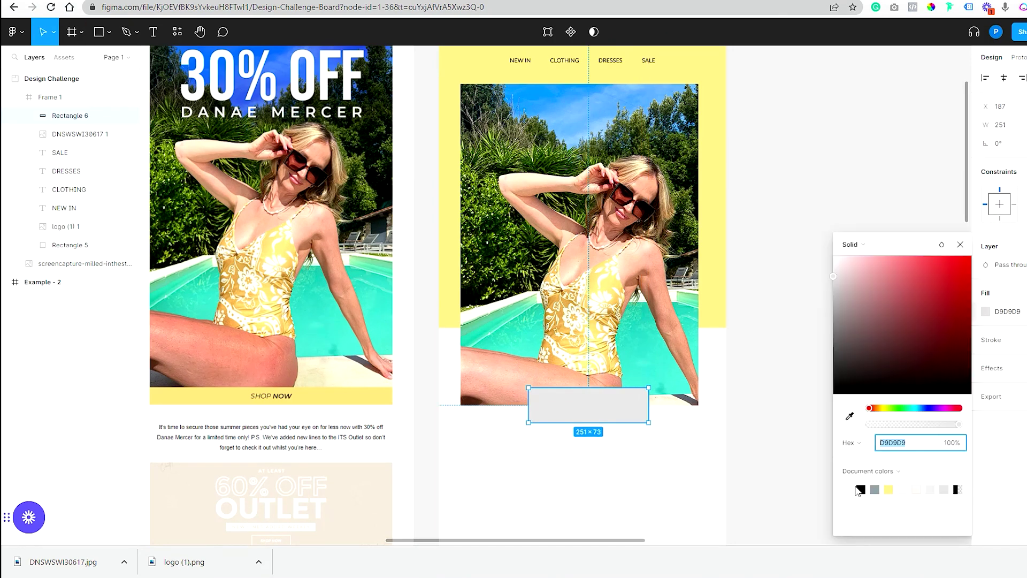
text(000000)
key(Return)
key(Escape)
scroll(527, 126, up, 1)
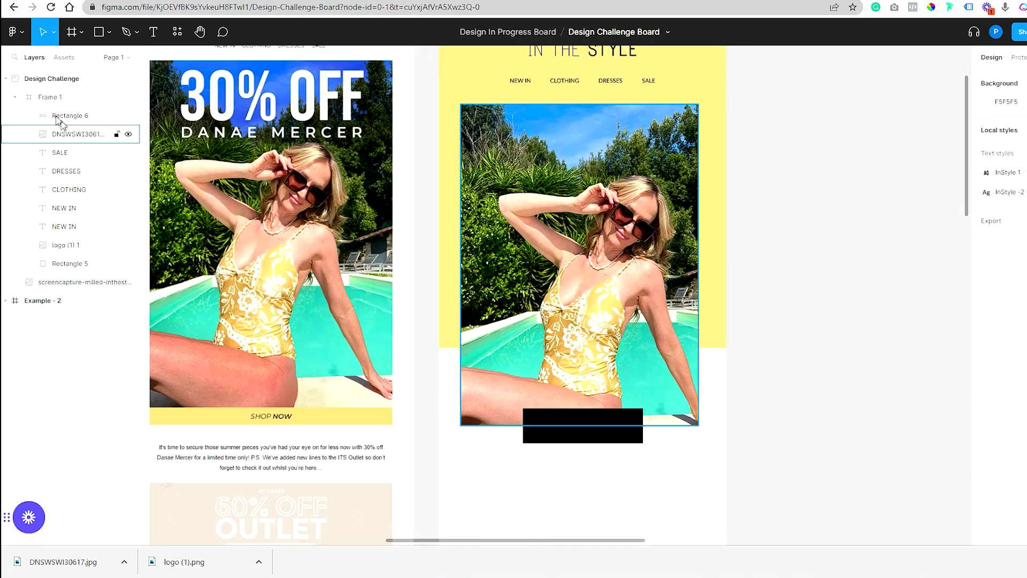
Copy the NEW IN menu text onto the black button rectangle and set its fill to white FFFFFF
click(520, 80)
drag(520, 80, 596, 420)
click(986, 363)
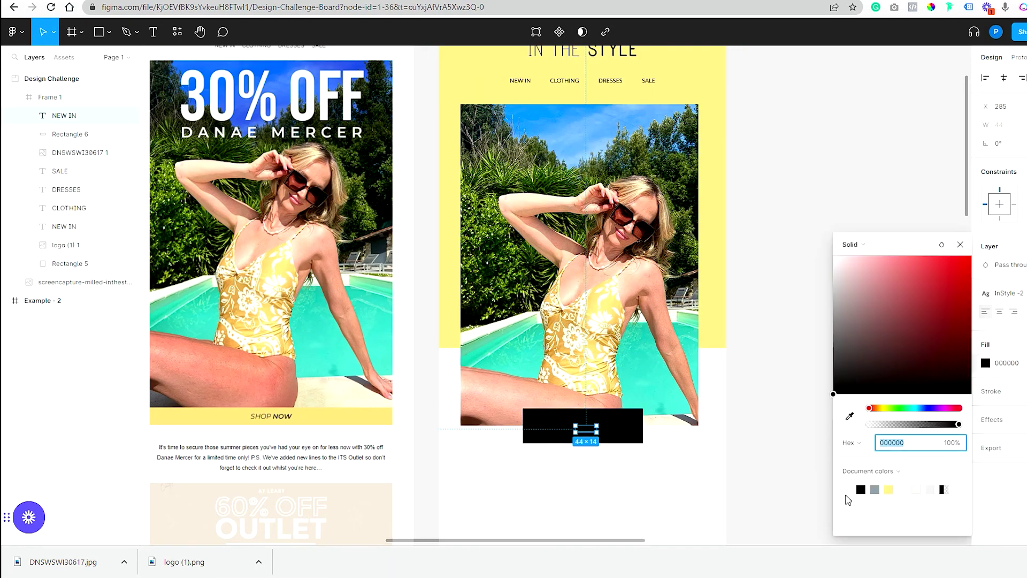
text(FFFFFF)
key(Return)
key(Escape)
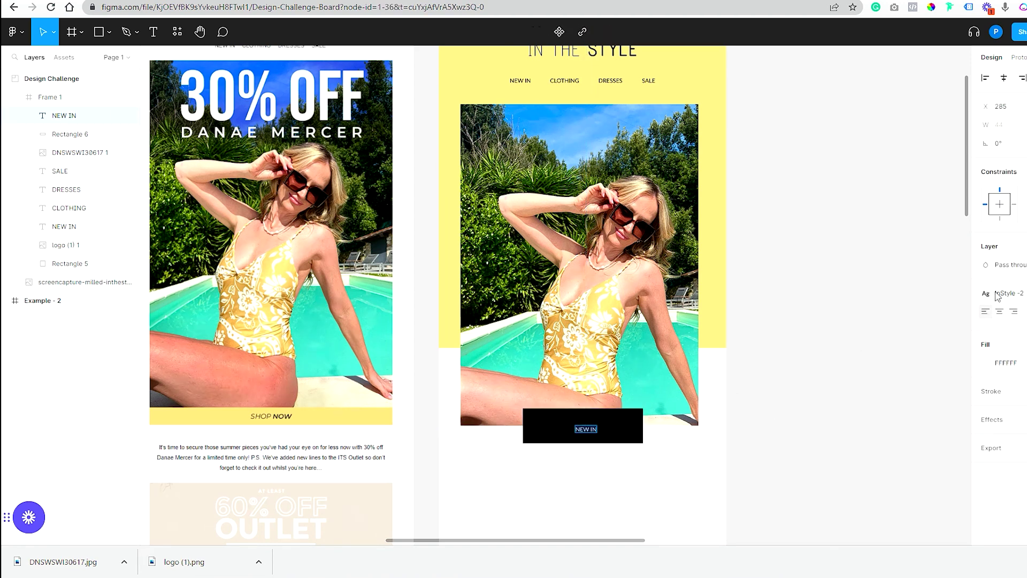
Set the button text to size 24, reword it as SHOP & SAVE, and narrow the black rectangle to 230
text(24)
key(Return)
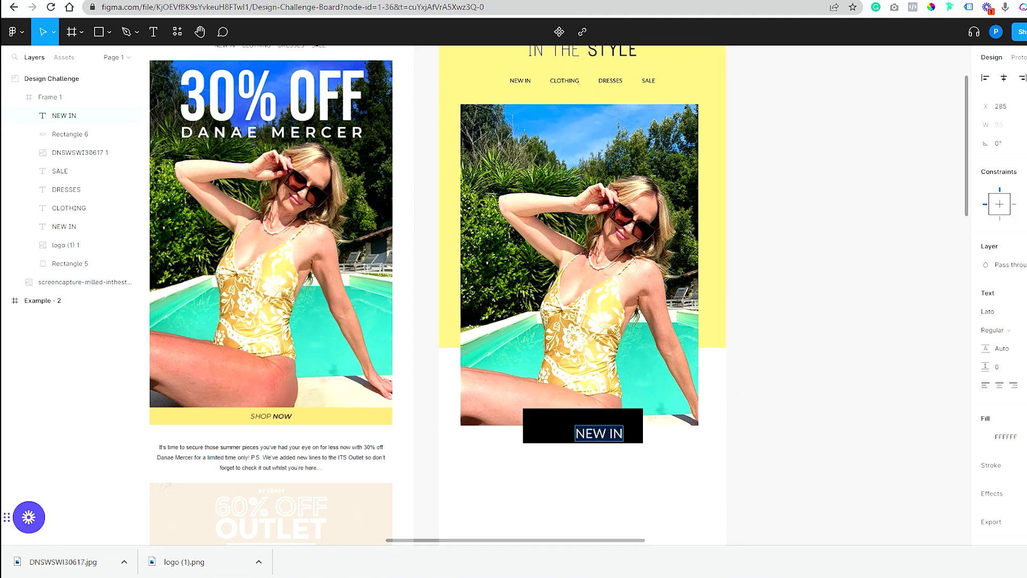
drag(597, 427, 632, 438)
click(631, 434)
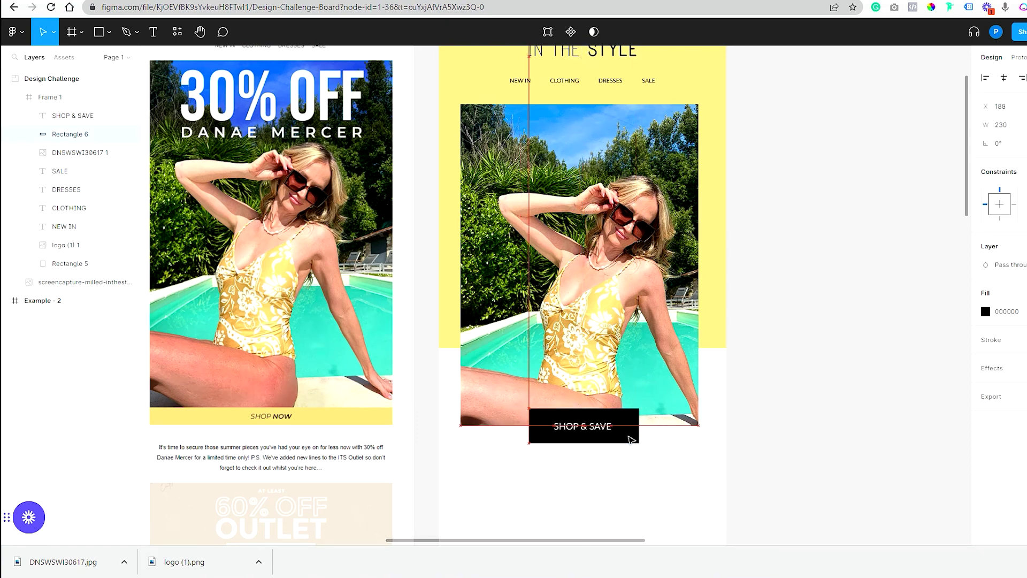
Centre the black rectangle and its SHOP & SAVE label on the photo's lower edge
click(649, 482)
click(601, 432)
click(596, 431)
key(Escape)
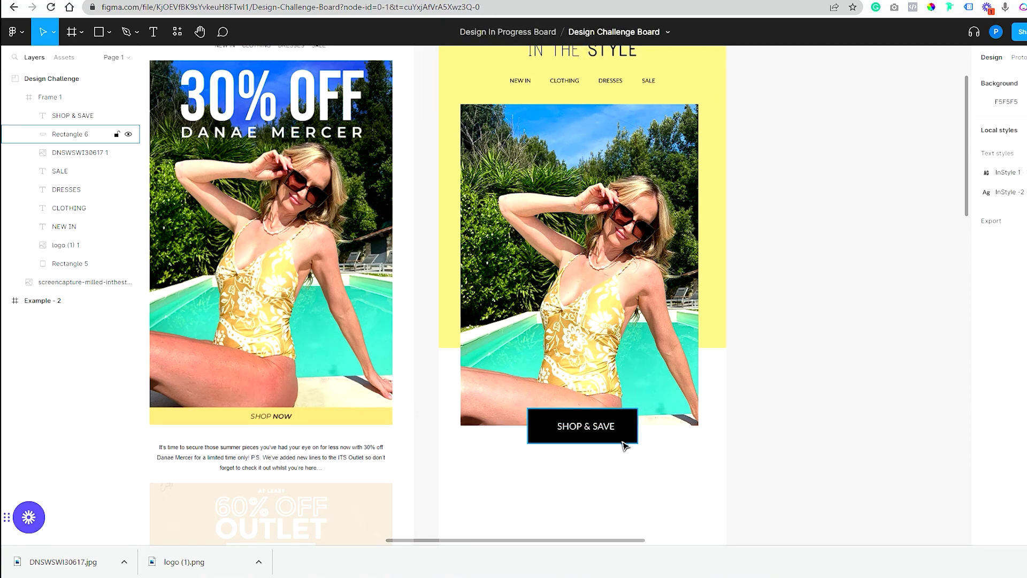
click(623, 443)
scroll(750, 461, down, 3)
scroll(557, 396, up, 4)
click(557, 397)
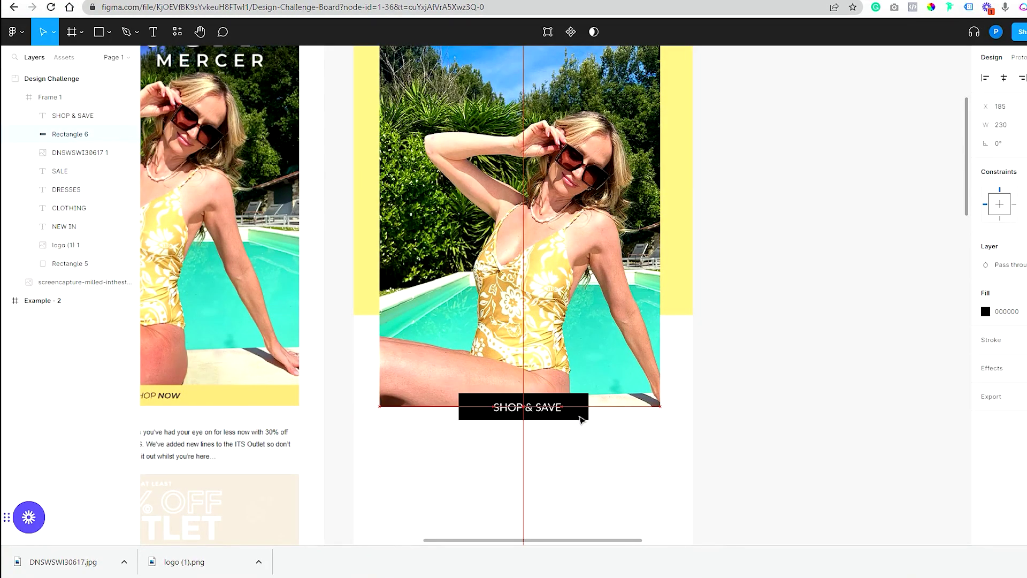
click(532, 413)
click(766, 463)
Move the photo down together with its SHOP & SAVE button to open space below the menu
scroll(766, 463, down, 3)
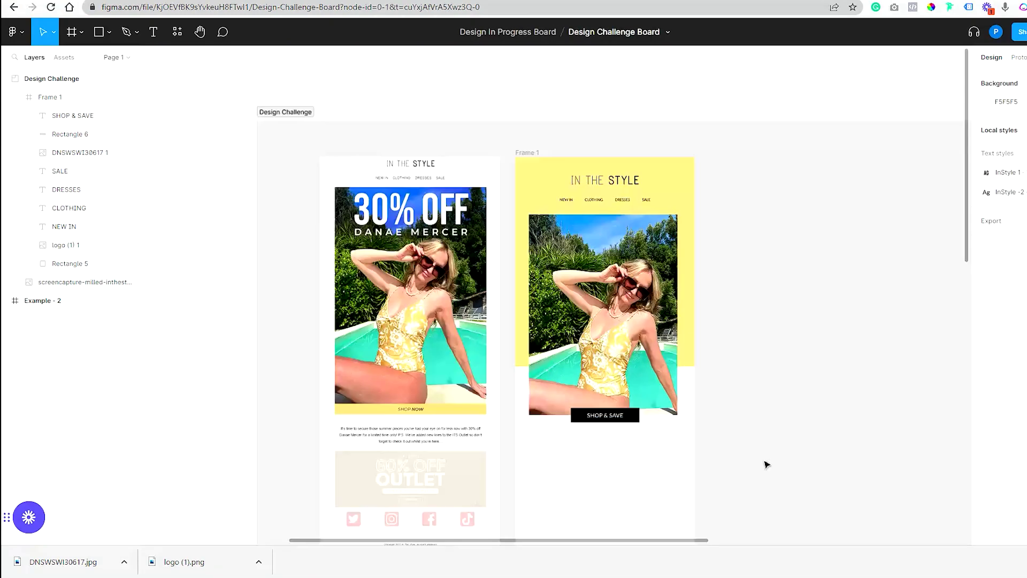
scroll(660, 399, up, 3)
click(631, 399)
click(792, 439)
scroll(589, 391, down, 1)
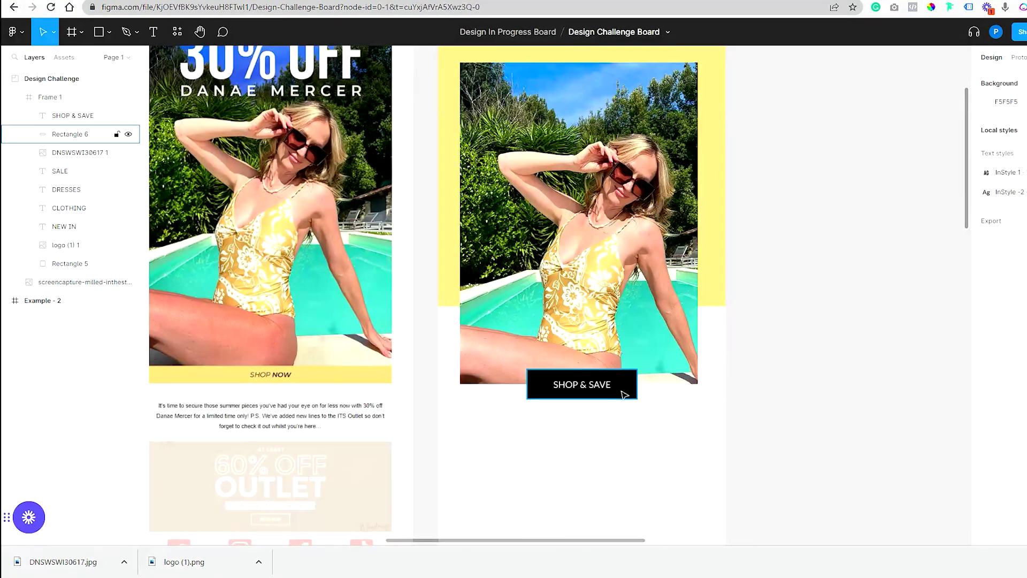
click(613, 393)
key(ctrl+z)
click(595, 449)
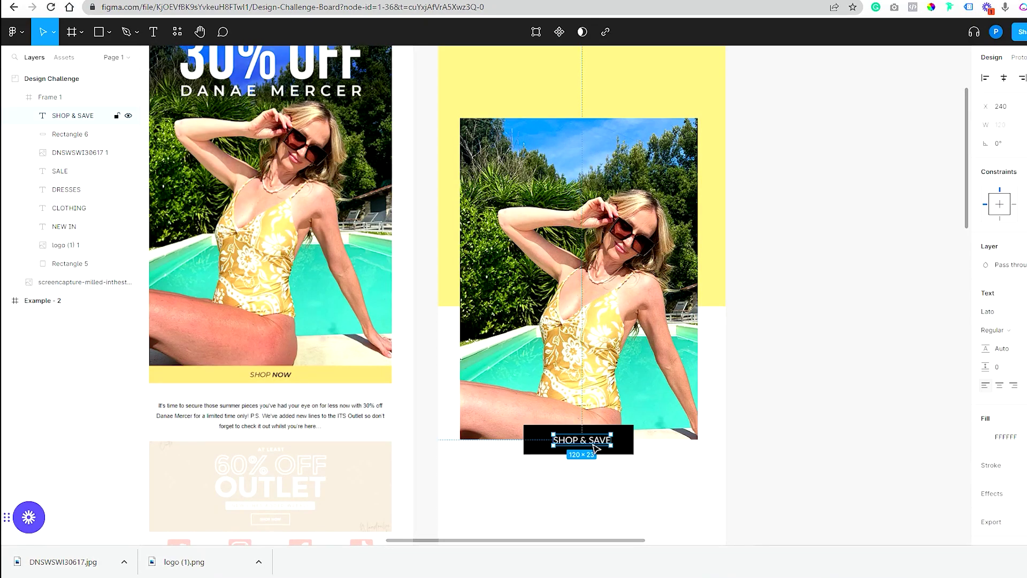
click(752, 461)
Add a large black "30" text in Bebas Neue below the menu, overlapping the photo's upper edge
key(ctrl+z)
key(ctrl+z)
key(ctrl+z)
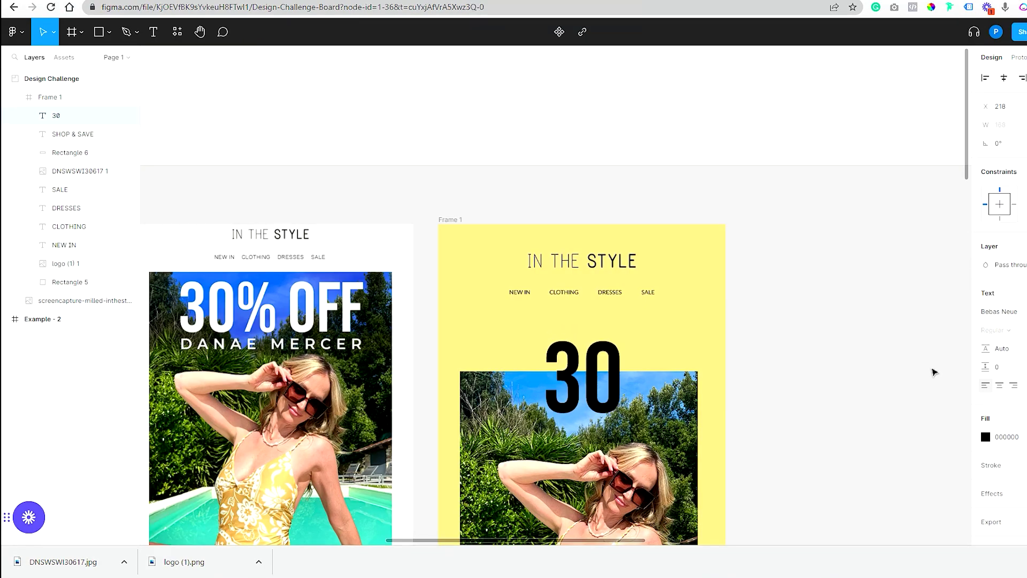
drag(532, 374, 533, 375)
scroll(791, 374, down, 4)
Duplicate the "30" text beside the original and change the copy to "%"
key(ctrl+d)
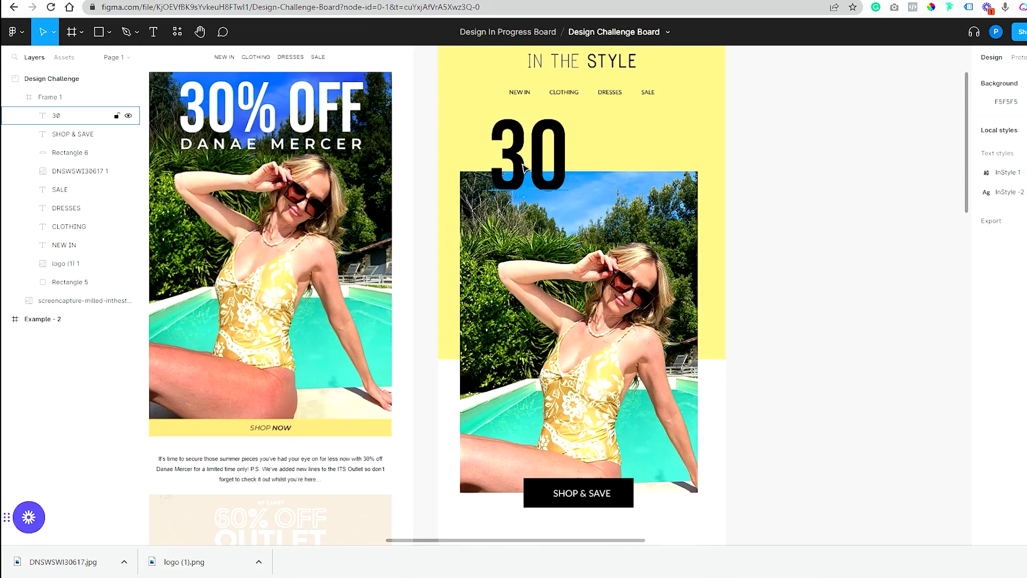
drag(546, 171, 650, 171)
double_click(650, 171)
text(%)
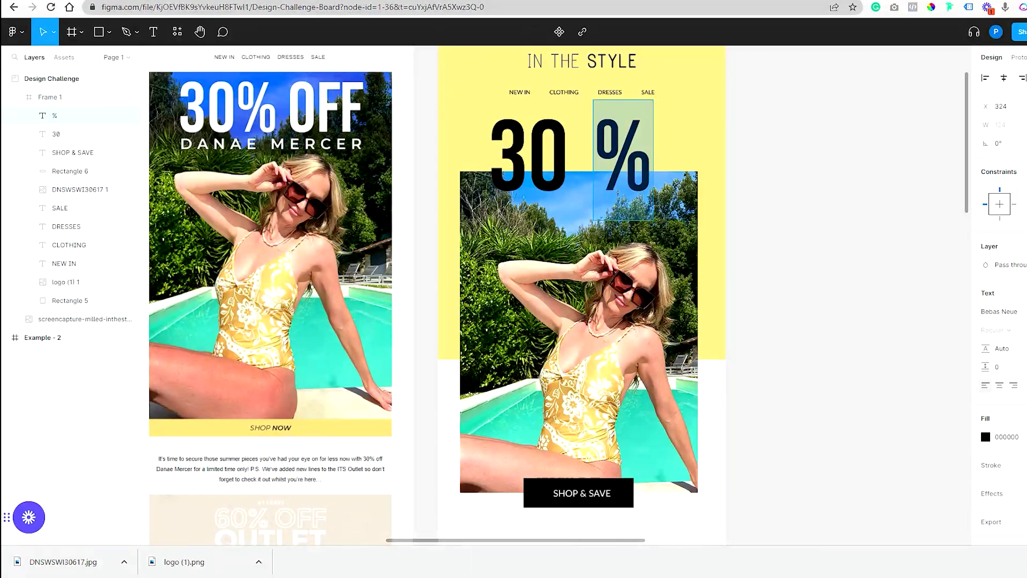
click(593, 148)
Duplicate the "%" text below it over the photo and change the copy to "OFF"
click(621, 152)
key(ctrl+d)
drag(621, 153, 648, 300)
double_click(647, 289)
text(OFF)
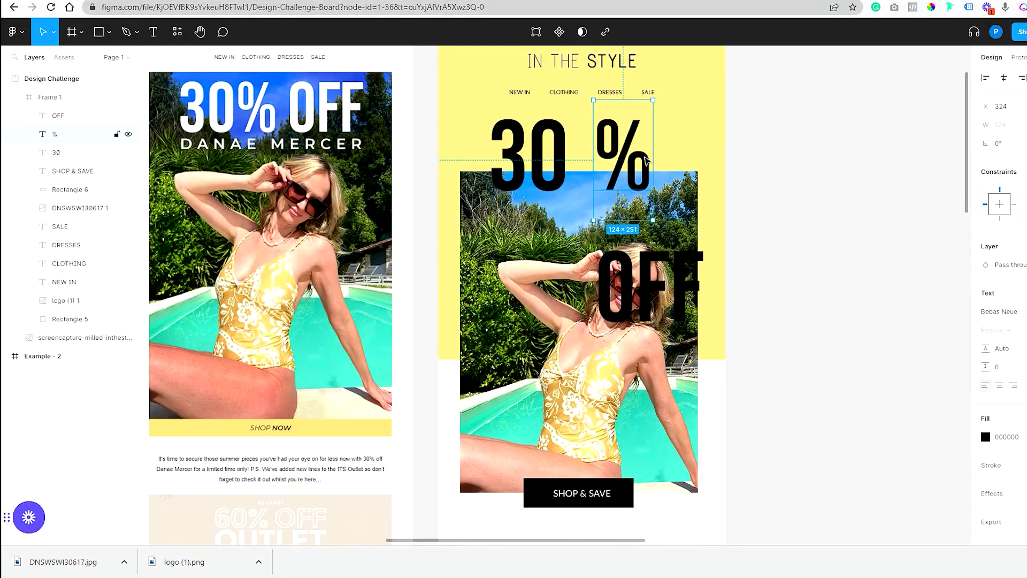
drag(776, 186, 775, 187)
Shrink the "%" and "OFF" texts and stack them right beside the large "30"
drag(610, 139, 586, 141)
click(650, 292)
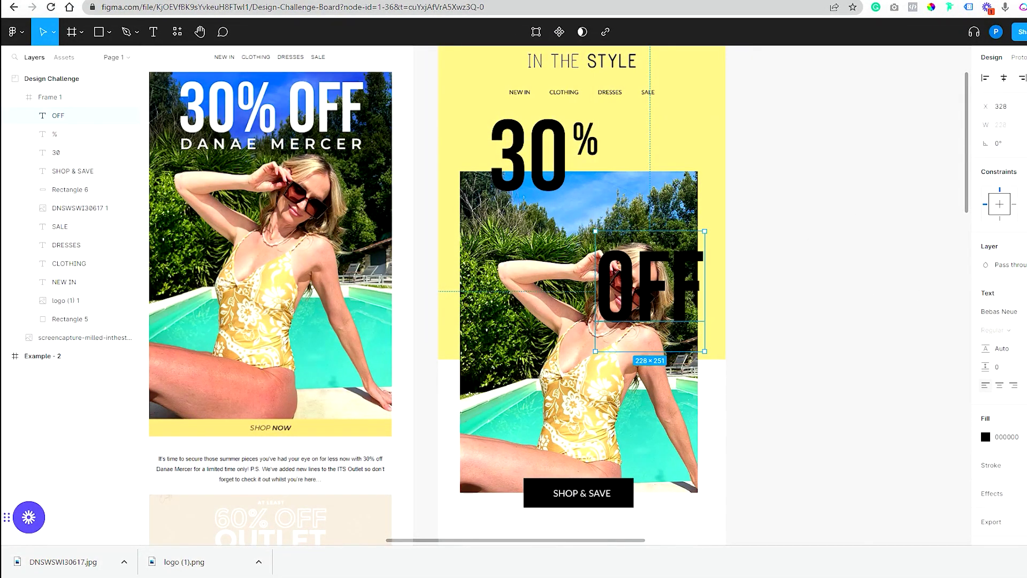
drag(705, 351, 637, 203)
shift+click(585, 138)
shift+click(527, 155)
click(754, 305)
Move the photo and its SHOP & SAVE button further down, clear of the 30% OFF heading
scroll(682, 398, down, 5)
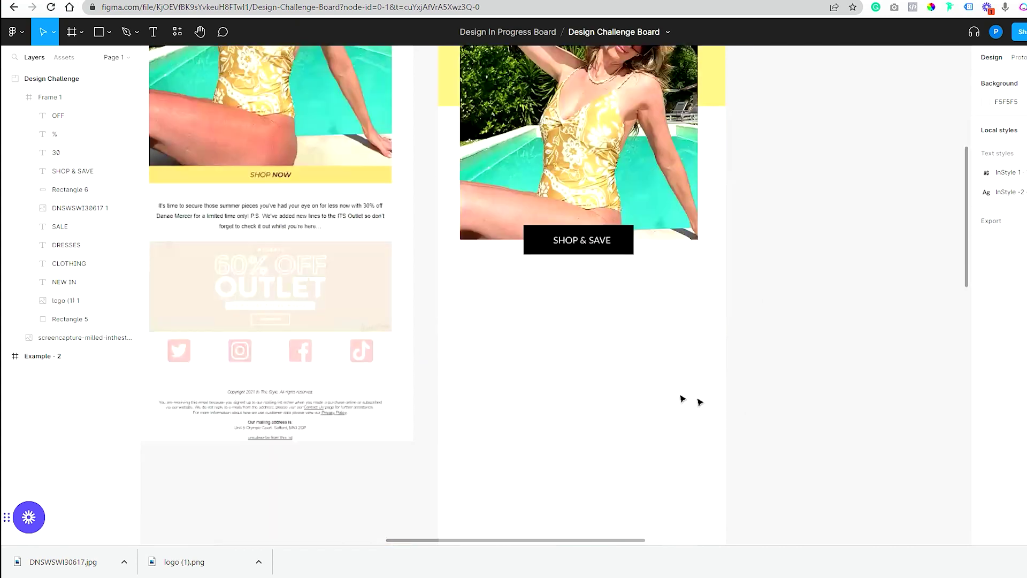
scroll(672, 478, up, 5)
click(672, 477)
click(616, 321)
drag(615, 321, 616, 433)
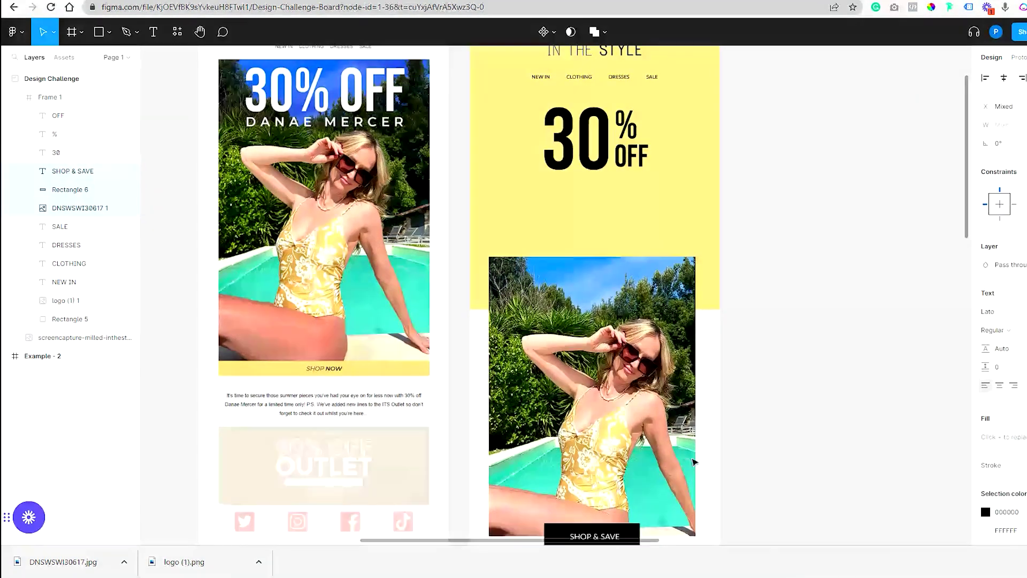
Move the 30, % and OFF texts together, centring them below the menu with more space above
click(632, 155)
shift+click(619, 133)
drag(620, 133, 624, 141)
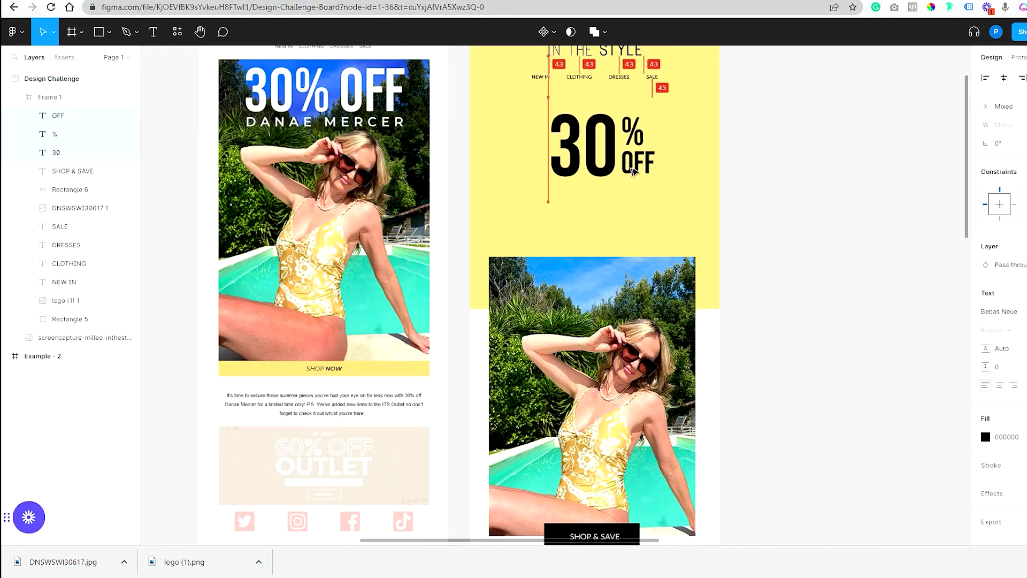
click(768, 231)
scroll(768, 231, up, 2)
drag(546, 251, 546, 259)
click(720, 342)
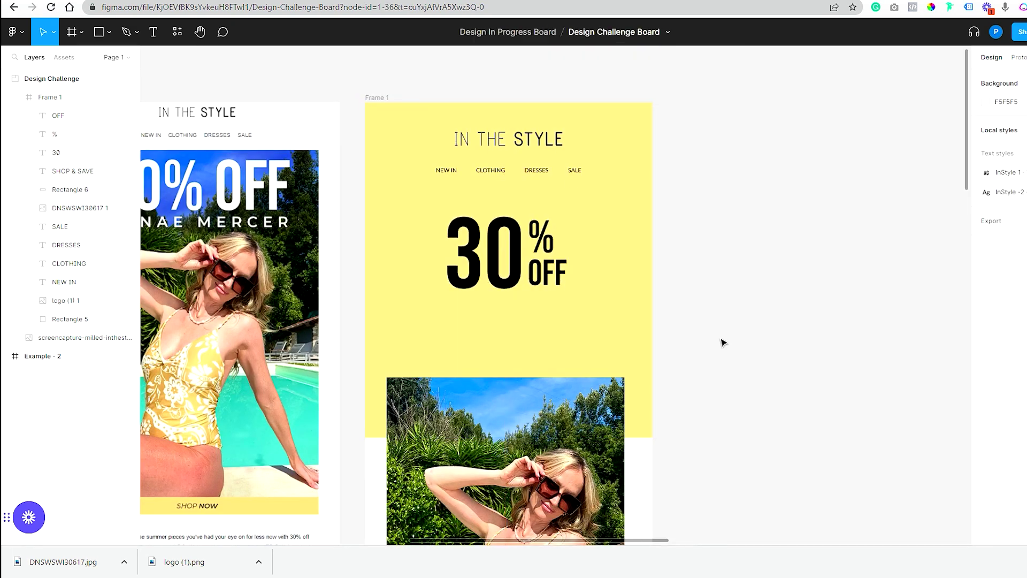
Enlarge the four menu texts and spread NEW IN, CLOTHING, DRESSES and SALE out across the header
drag(577, 183, 472, 165)
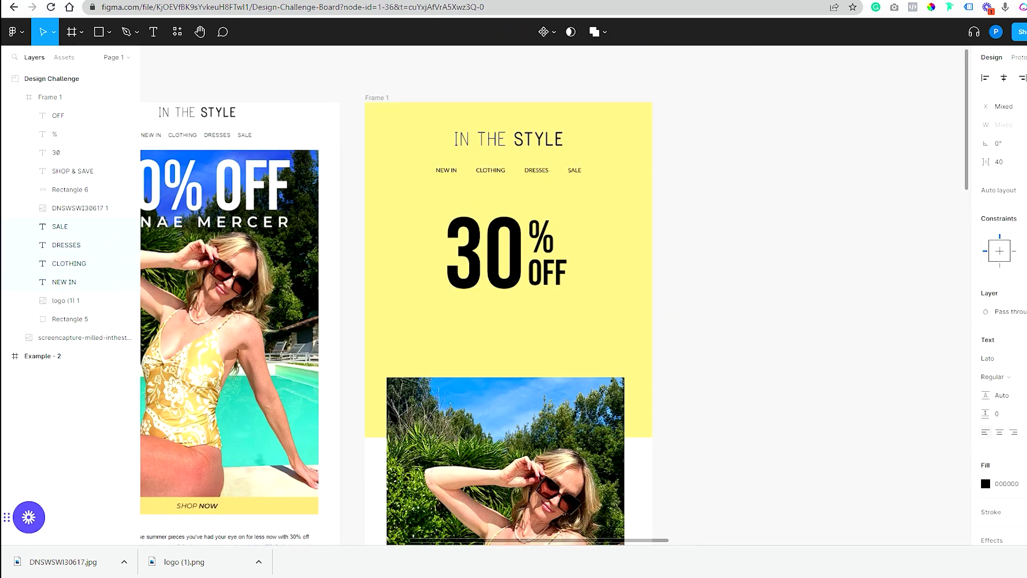
click(597, 174)
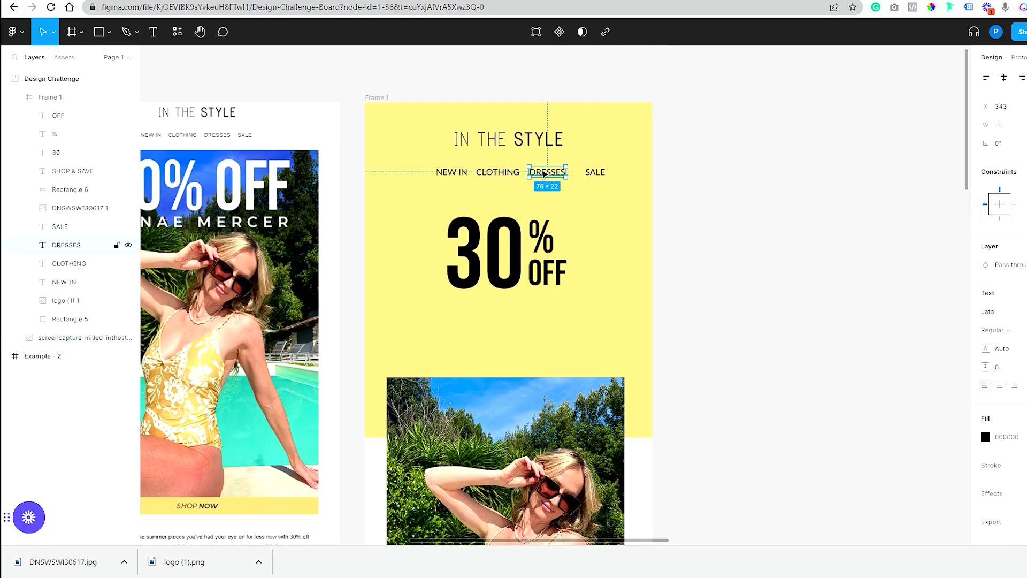
drag(452, 173, 406, 173)
drag(498, 173, 475, 173)
click(547, 172)
drag(600, 176, 614, 175)
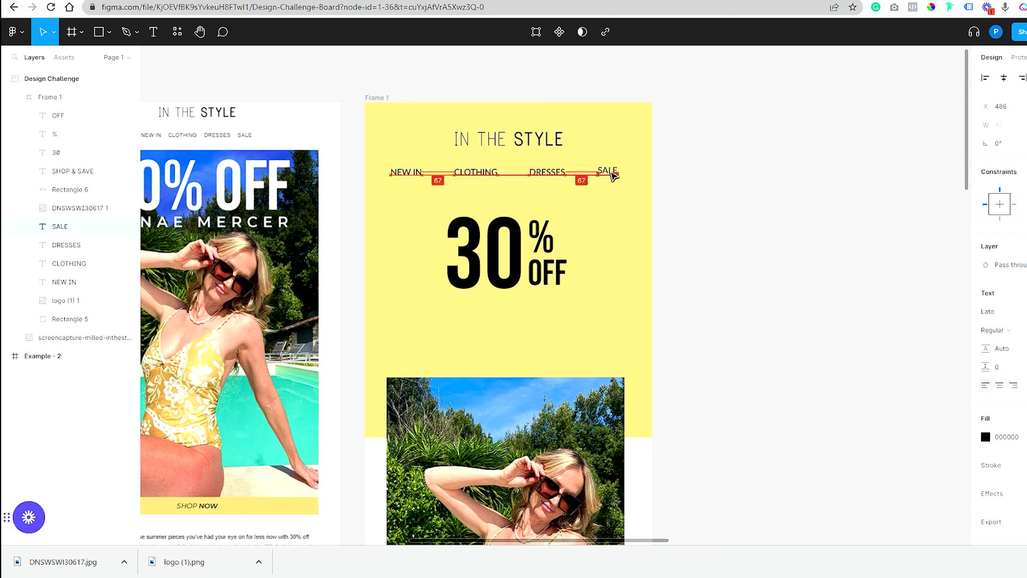
Duplicate the "OFF" text and change the copy to "DANAE MERCER"
drag(544, 171, 522, 317)
click(546, 272)
key(ctrl+d)
drag(516, 540, 499, 542)
key(Return)
text(DANAE MERCER)
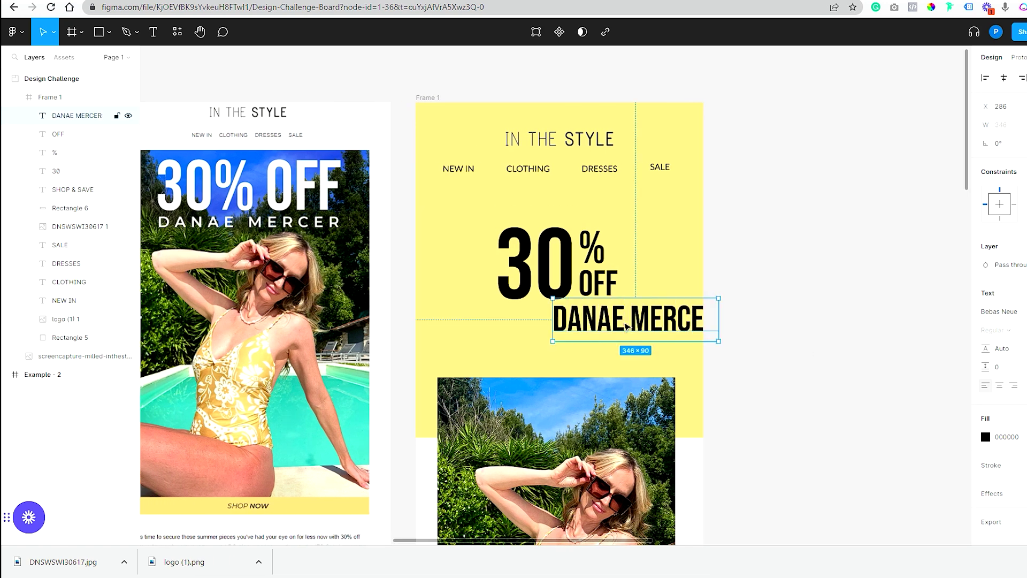
Position the DANAE MERCER text centred directly below the 30% OFF heading
drag(626, 326, 556, 375)
key(Escape)
click(756, 378)
scroll(756, 368, down, 1)
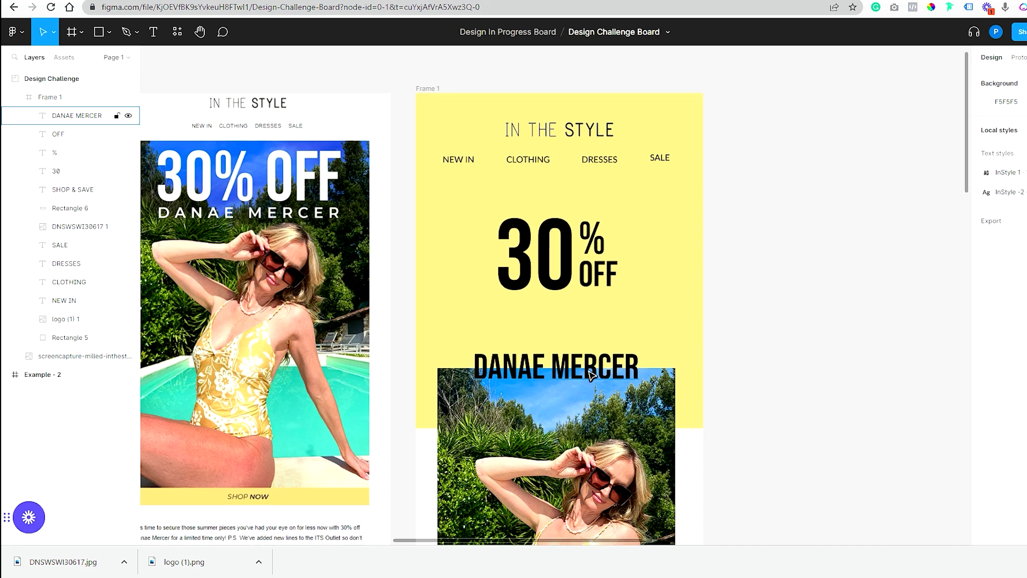
key(ctrl+z)
Try to tidy up the spacing of the 30, % and OFF texts, and undo the rearrangement
drag(631, 291, 492, 212)
click(609, 310)
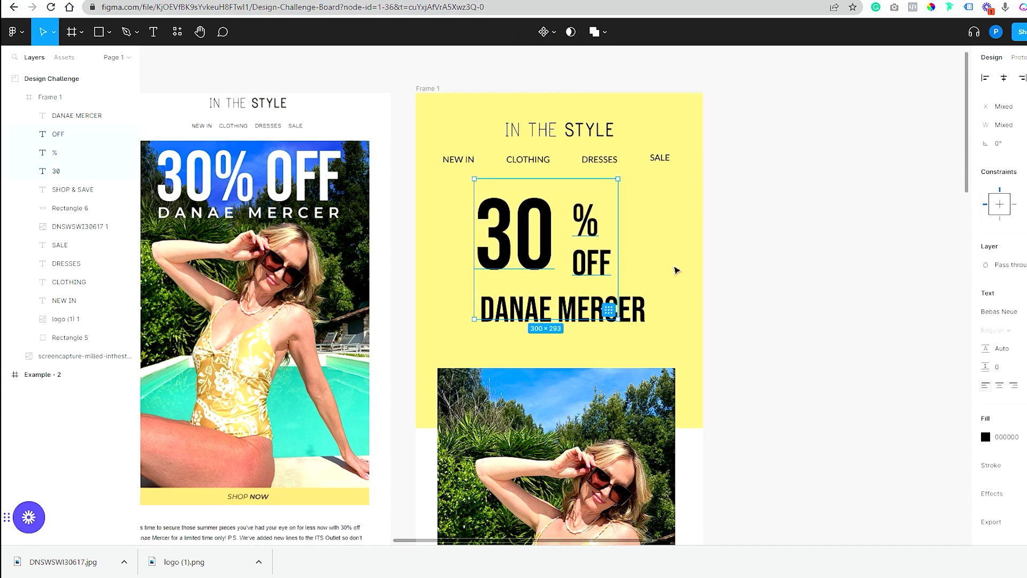
click(781, 302)
key(ctrl+z)
key(ctrl+z)
key(ctrl+z)
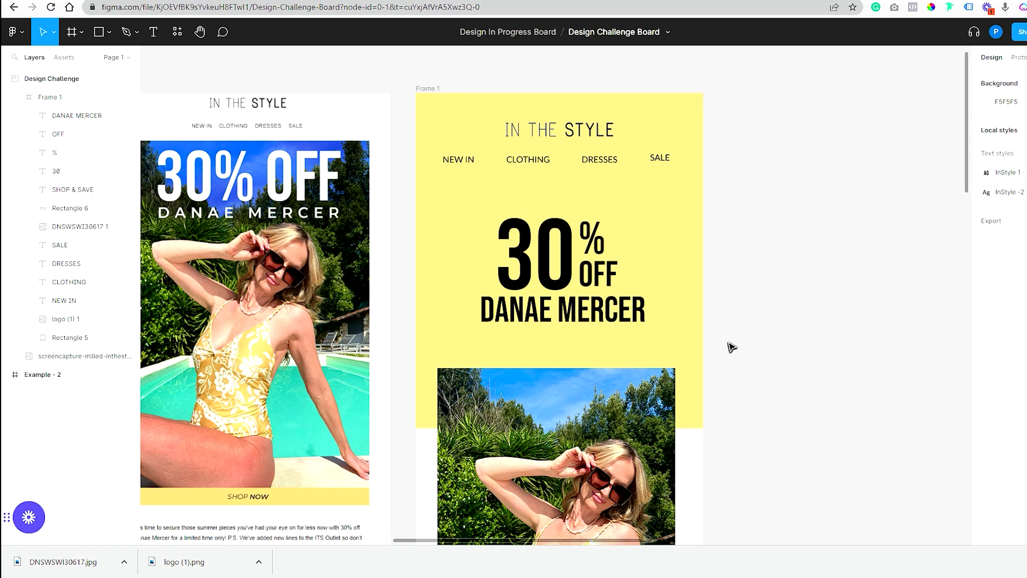
Try a duplicate of the DANAE MERCER text above the 30% OFF heading and remove it
click(606, 321)
key(ctrl+d)
drag(606, 321, 610, 203)
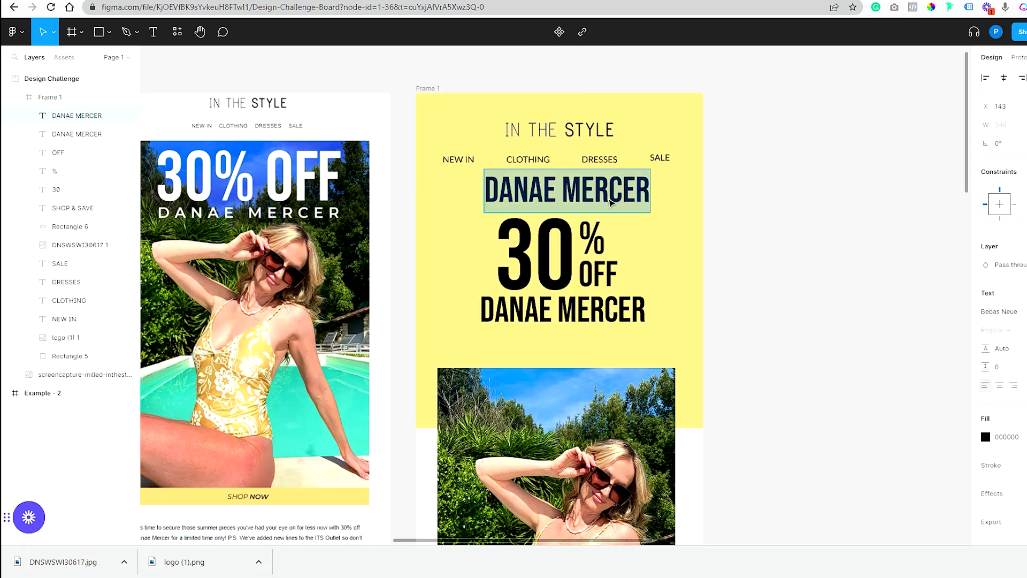
key(Delete)
Tighten the spacing between the 30, % and OFF texts and centre them above DANAE MERCER
mouse_move(536, 251)
mouse_down()
mouse_move(519, 252)
mouse_move(528, 251)
mouse_up()
click(596, 244)
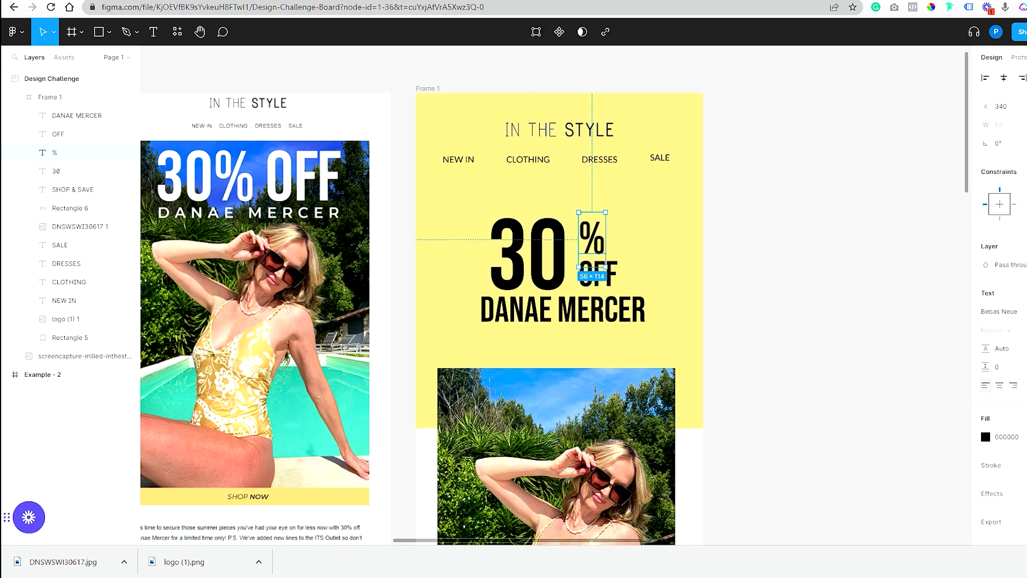
key(shift+Tab)
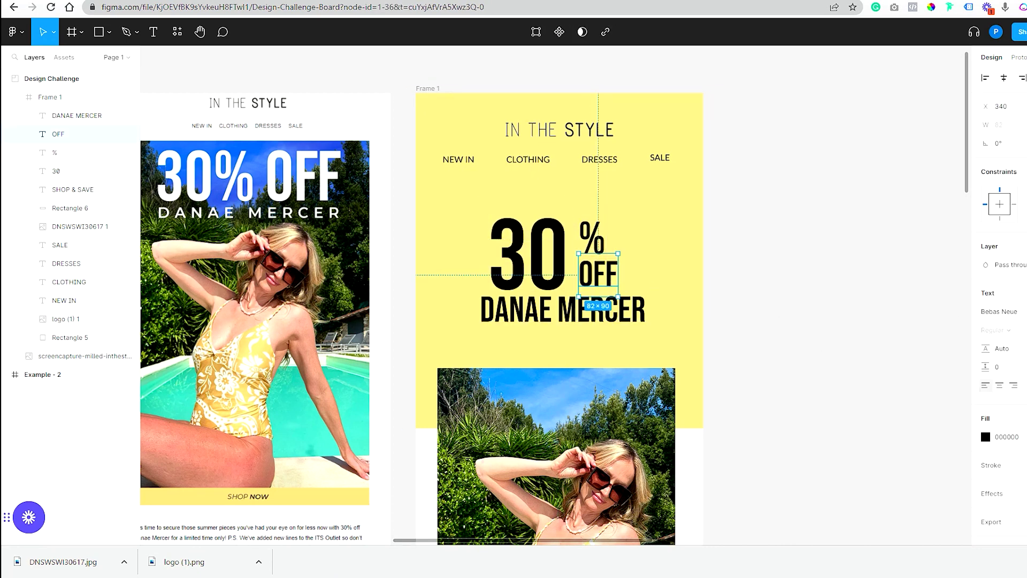
drag(986, 124, 979, 125)
key(Tab)
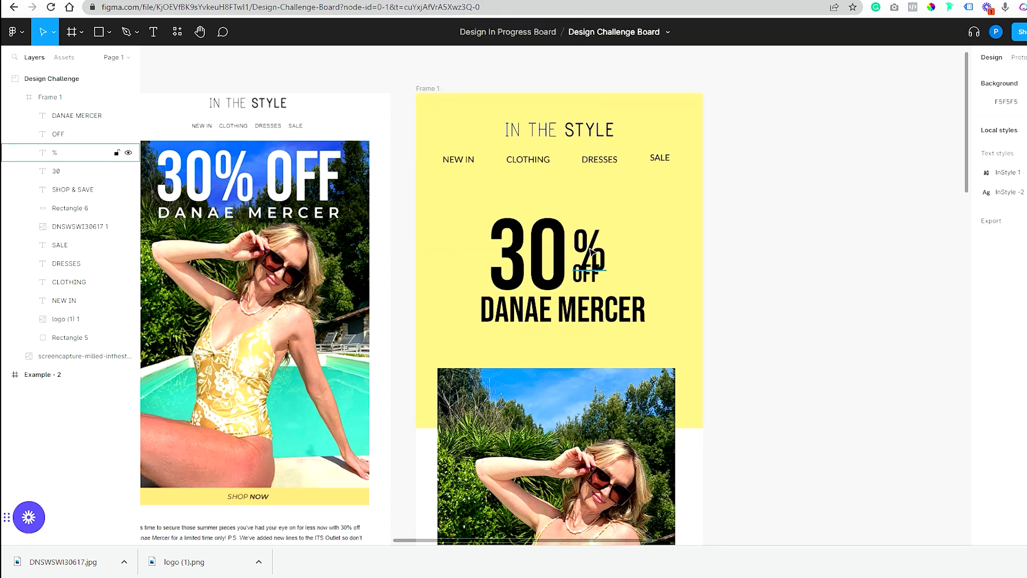
click(585, 273)
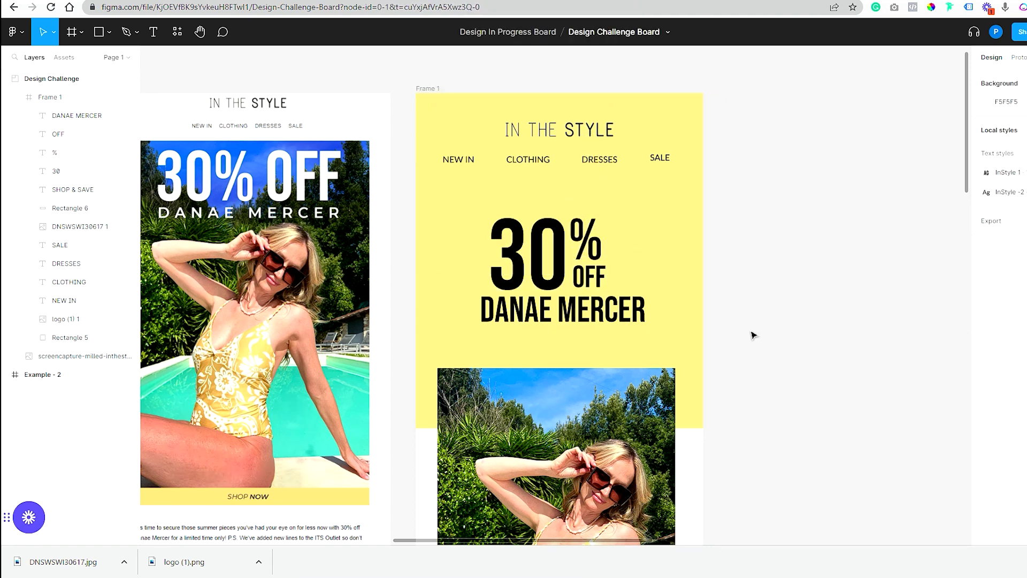
click(550, 318)
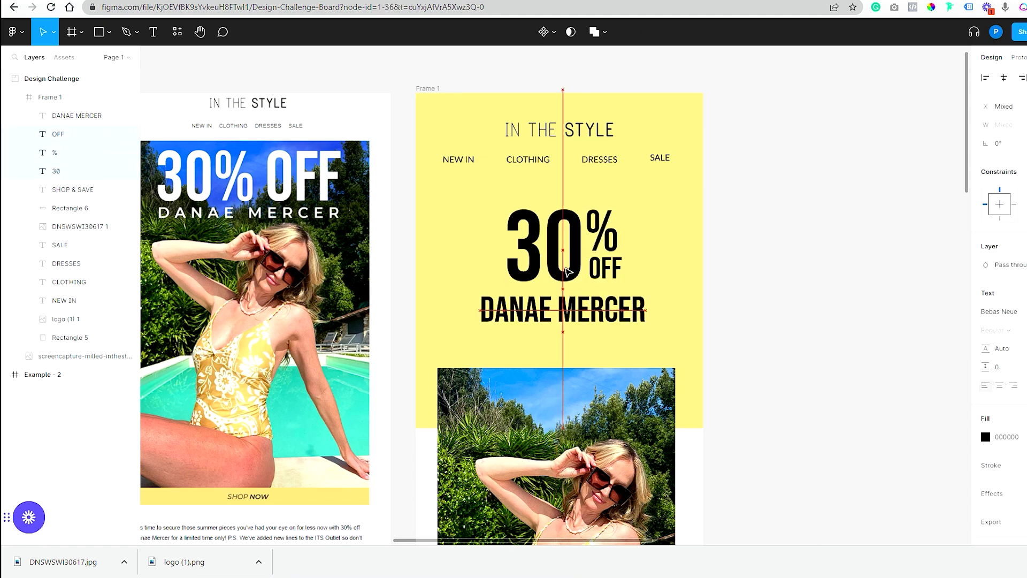
drag(743, 312, 569, 275)
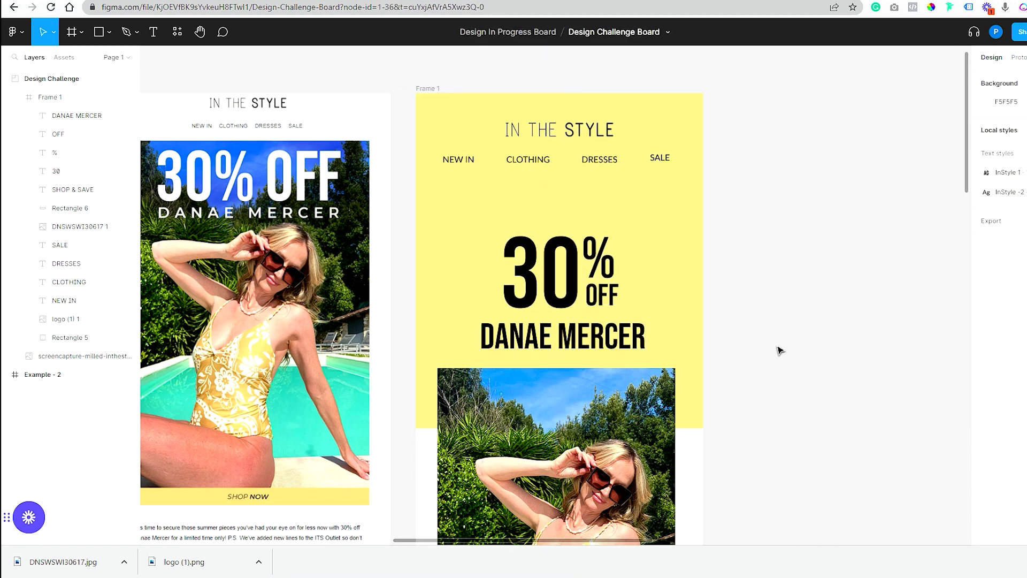
Try the 30% OFF DANAE MERCER headline below the photo, with the photo raised to just under the navigation links
scroll(780, 351, down, 5)
drag(562, 154, 562, 514)
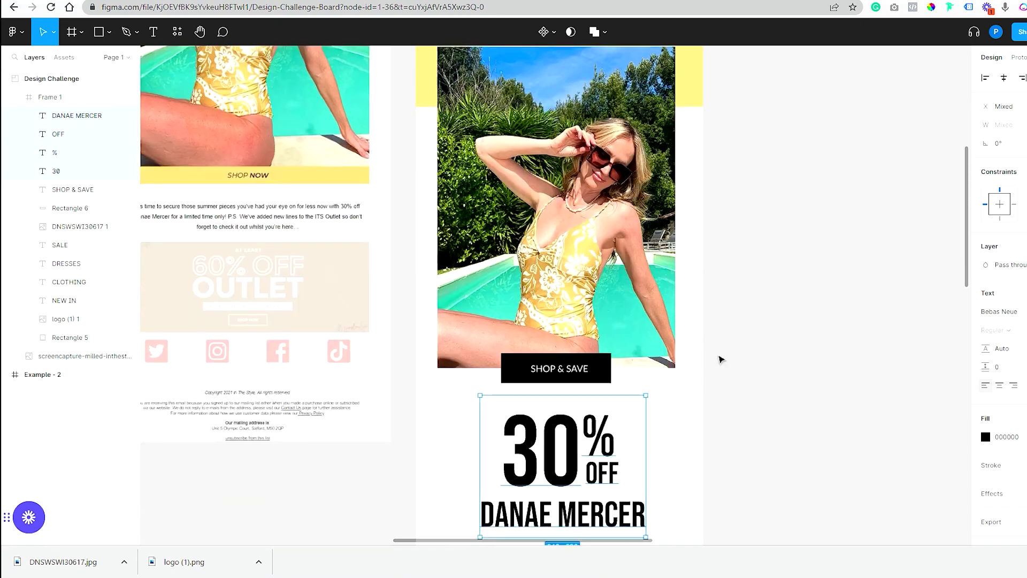
scroll(721, 360, up, 8)
click(596, 413)
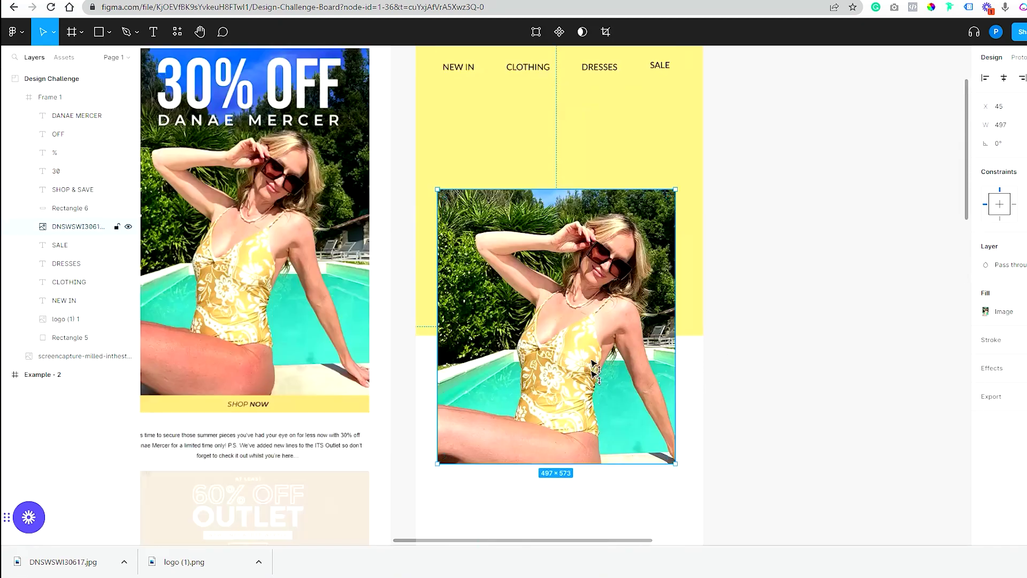
drag(597, 412, 597, 291)
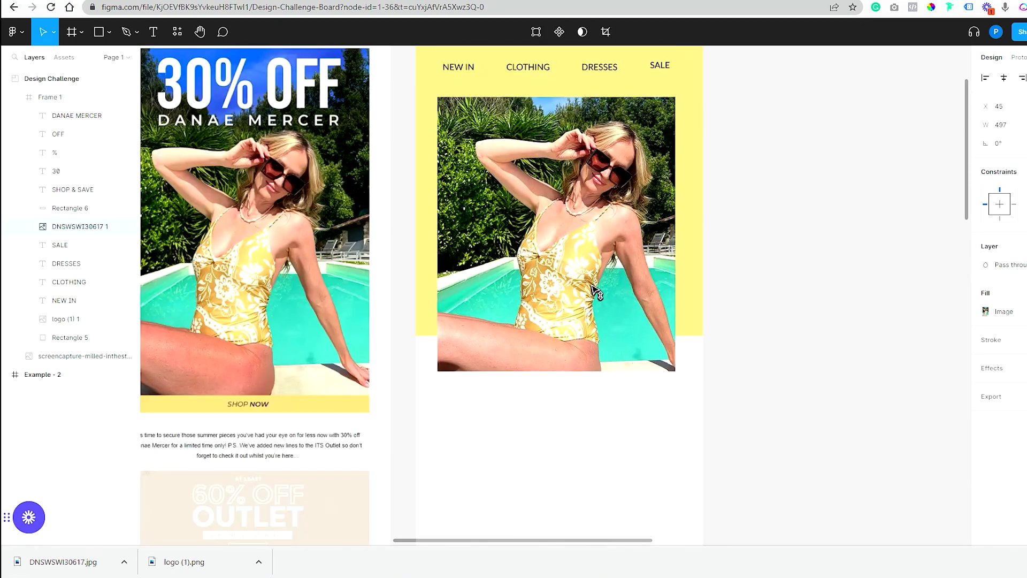
click(762, 394)
Try the SHOP & SAVE button across the raised photo's bottom edge, with the headline directly below it
scroll(763, 393, down, 3)
drag(609, 423, 614, 203)
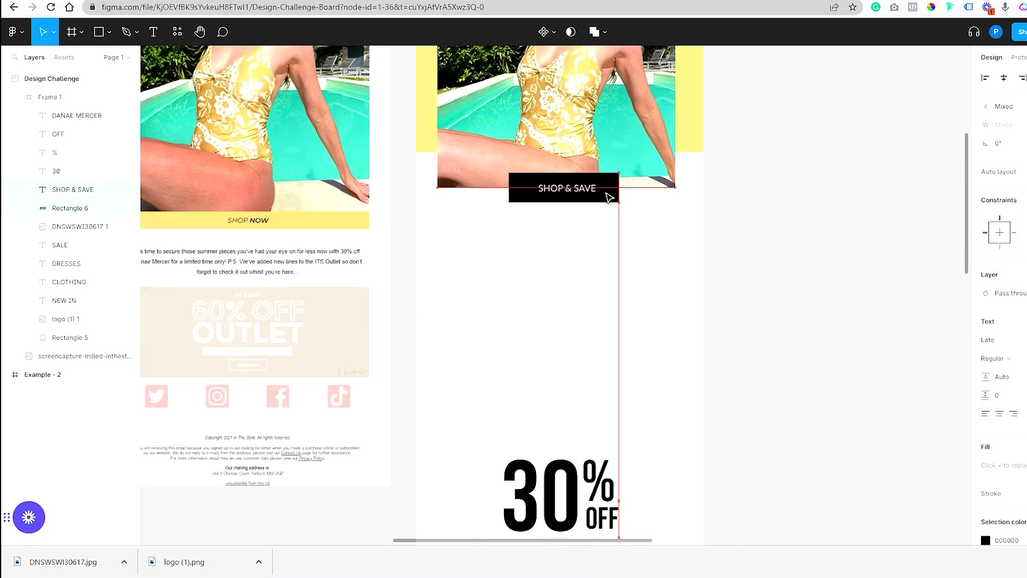
click(633, 348)
scroll(633, 349, down, 3)
drag(633, 348, 471, 530)
drag(562, 444, 562, 235)
scroll(762, 388, up, 5)
click(763, 388)
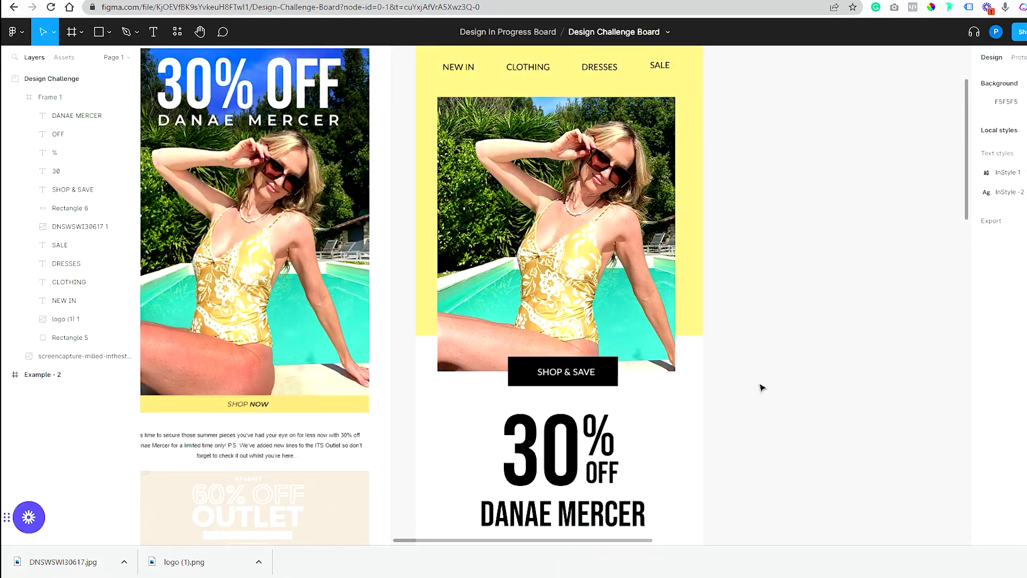
Move the yellow background rectangle down the frame and return the 30% OFF DANAE MERCER headline to below the navigation links
click(692, 298)
drag(692, 298, 690, 394)
click(562, 342)
scroll(561, 269, up, 2)
drag(562, 343, 562, 102)
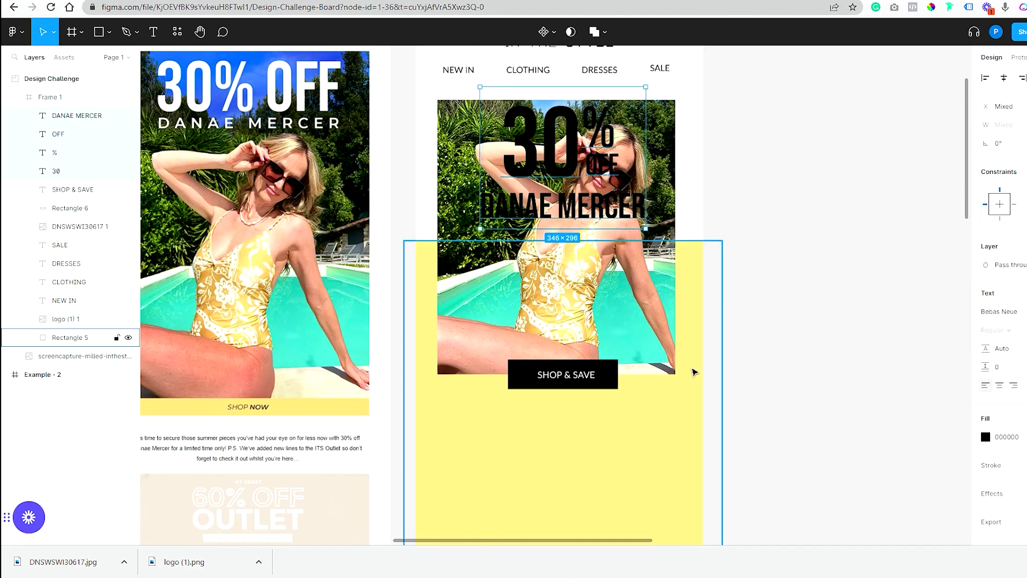
Lower the photo until it clears the headline, shift the yellow rectangle down, and move the SHOP & SAVE button above the photo
click(588, 374)
drag(621, 335, 615, 365)
click(699, 429)
drag(700, 429, 722, 395)
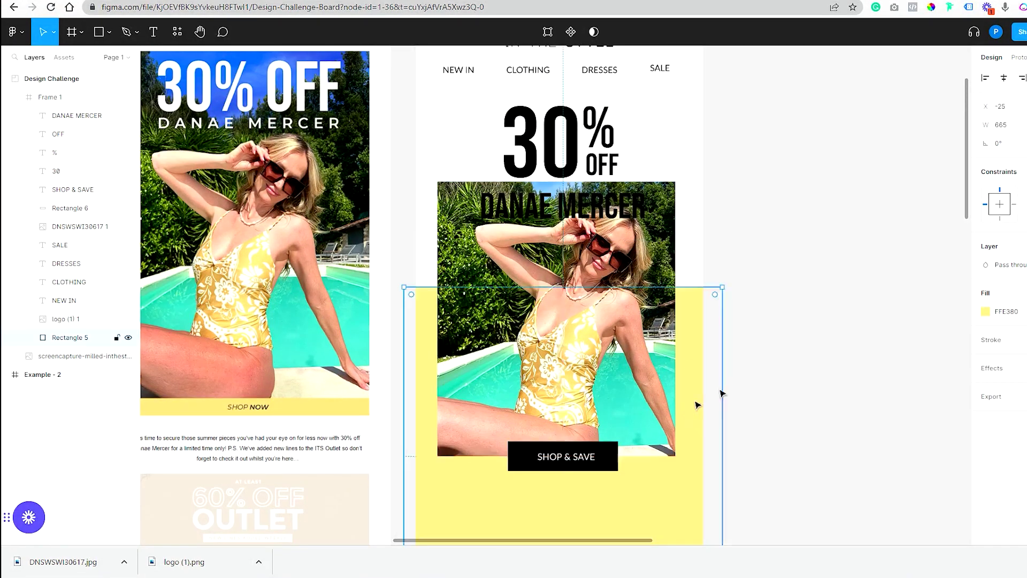
click(584, 460)
drag(584, 460, 583, 194)
drag(613, 360, 612, 420)
scroll(614, 396, up, 1)
click(594, 255)
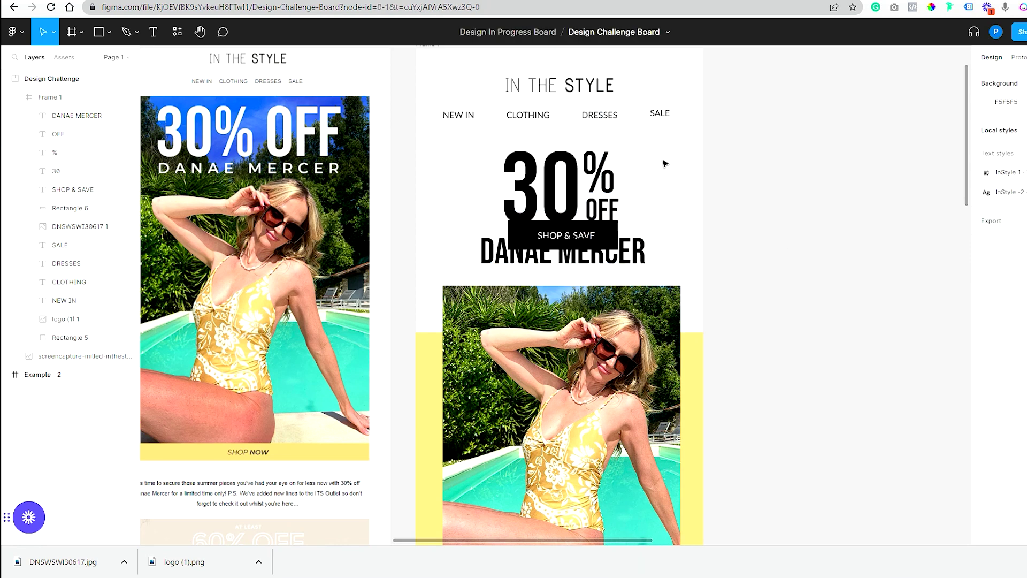
Stack 30% OFF above DANAE MERCER, with the SHOP & SAVE button overlapping the photo's top edge
drag(604, 176, 840, 164)
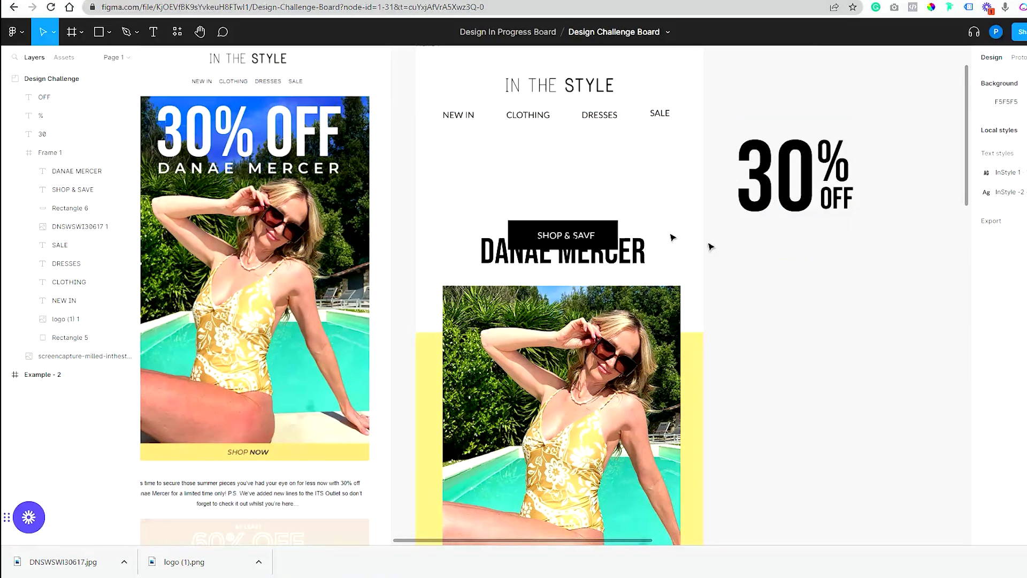
drag(627, 254, 624, 186)
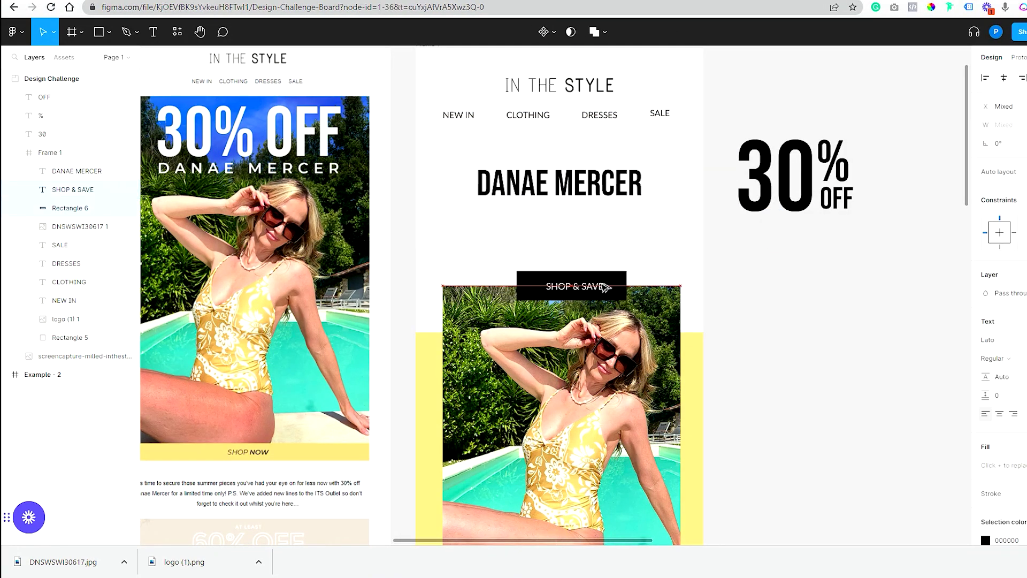
click(559, 182)
drag(559, 182, 559, 236)
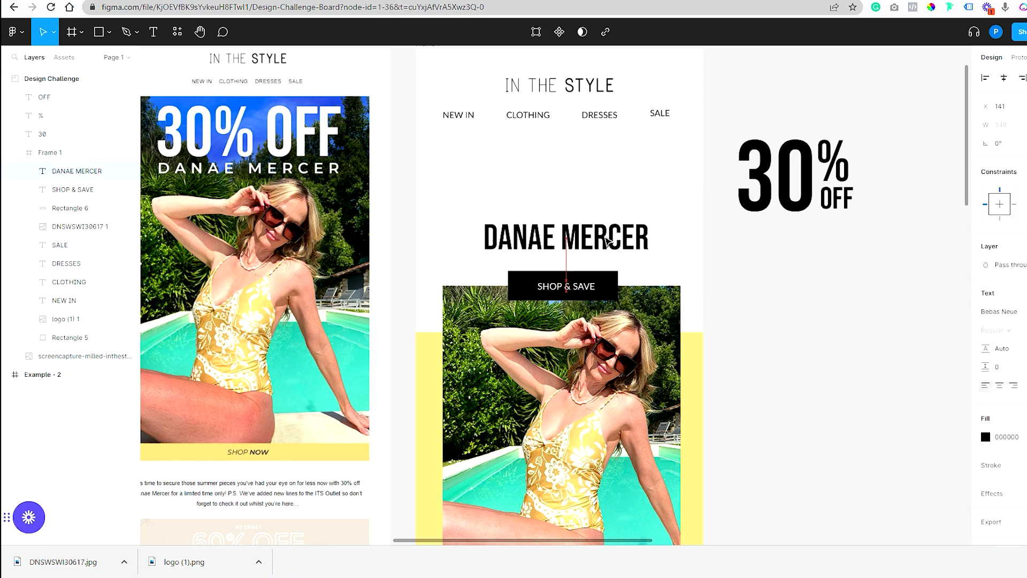
drag(728, 123, 861, 225)
drag(800, 198, 565, 200)
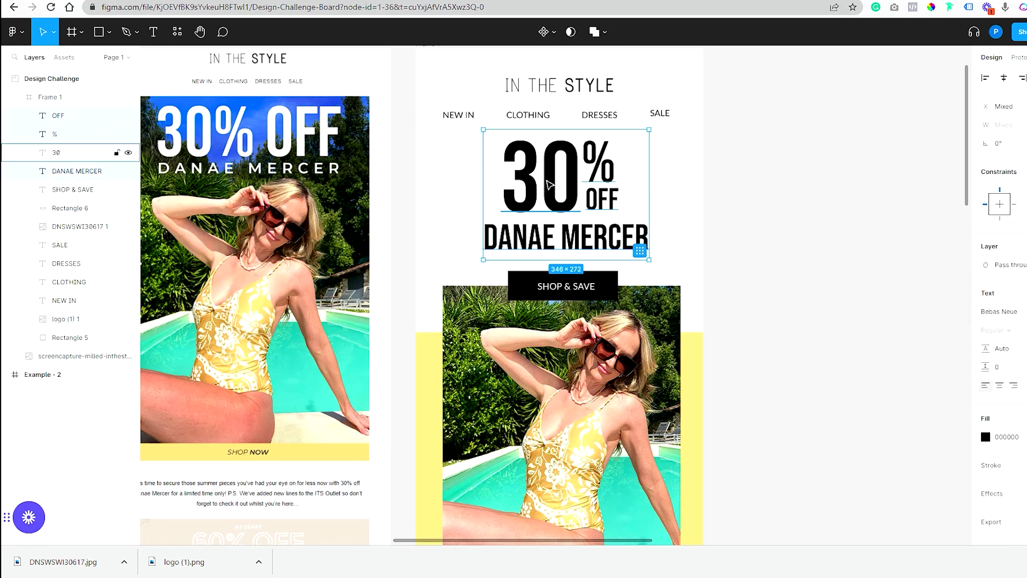
Centre the photo with the yellow rectangle behind its lower part, and straddle the SHOP & SAVE button across its top edge
scroll(738, 287, down, 3)
drag(616, 313, 630, 351)
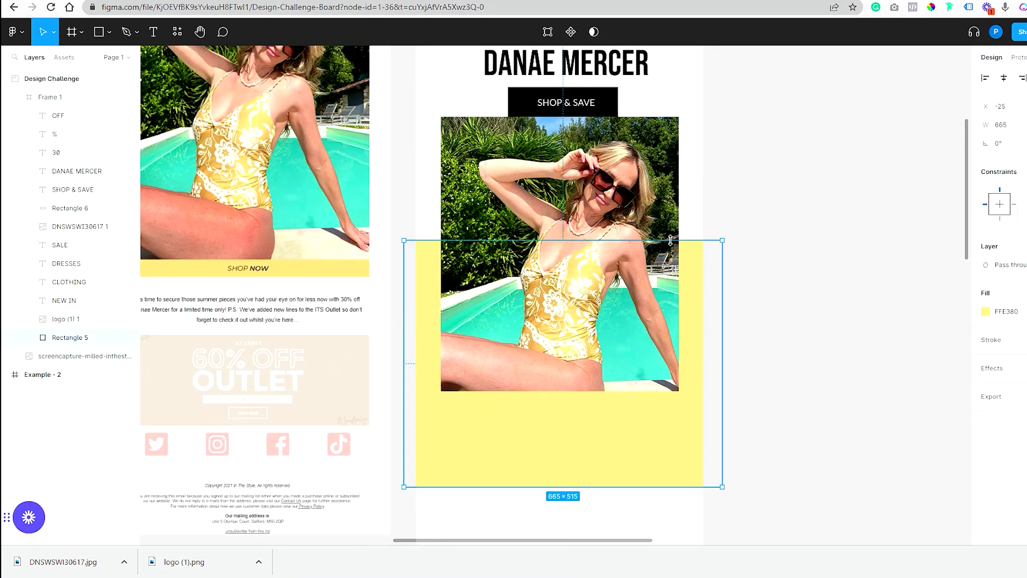
scroll(791, 267, up, 2)
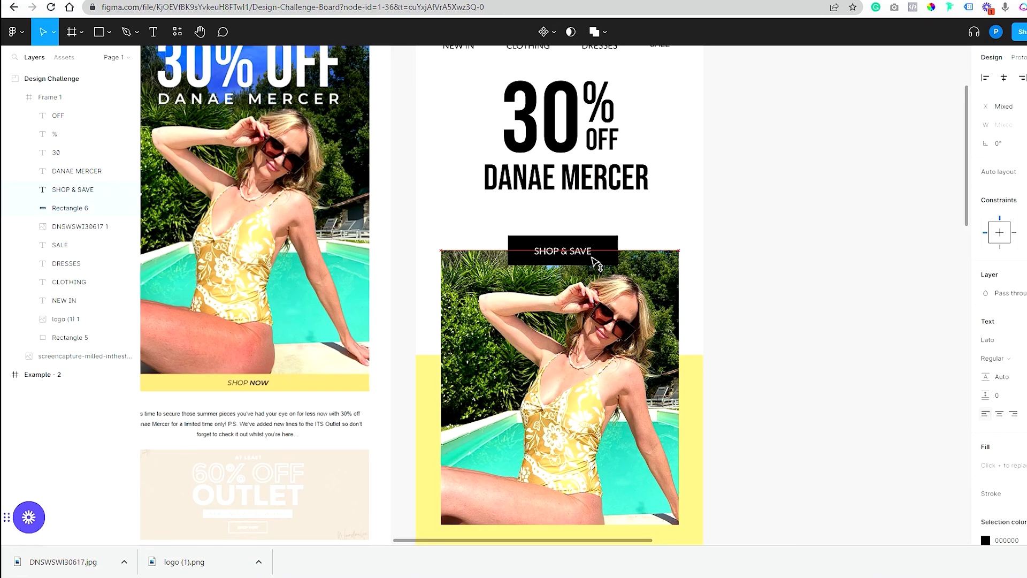
scroll(595, 263, up, 2)
click(710, 326)
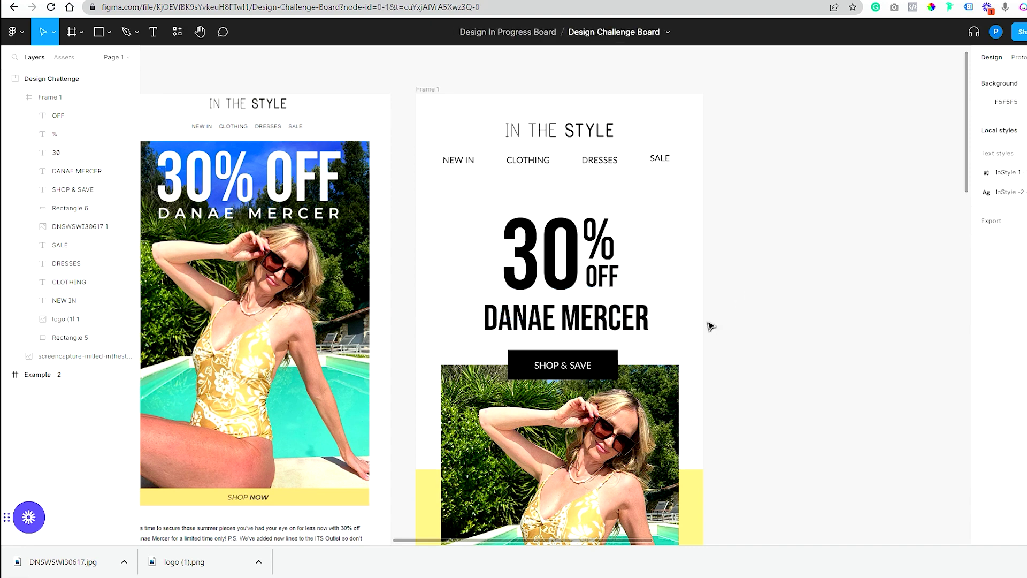
Duplicate the DANAE MERCER text above the 30% OFF, change the copy to "CATCHY LEAD-IN", and lower 30% OFF slightly
click(640, 333)
double_click(607, 206)
text(CATCHY LEAD-IN)
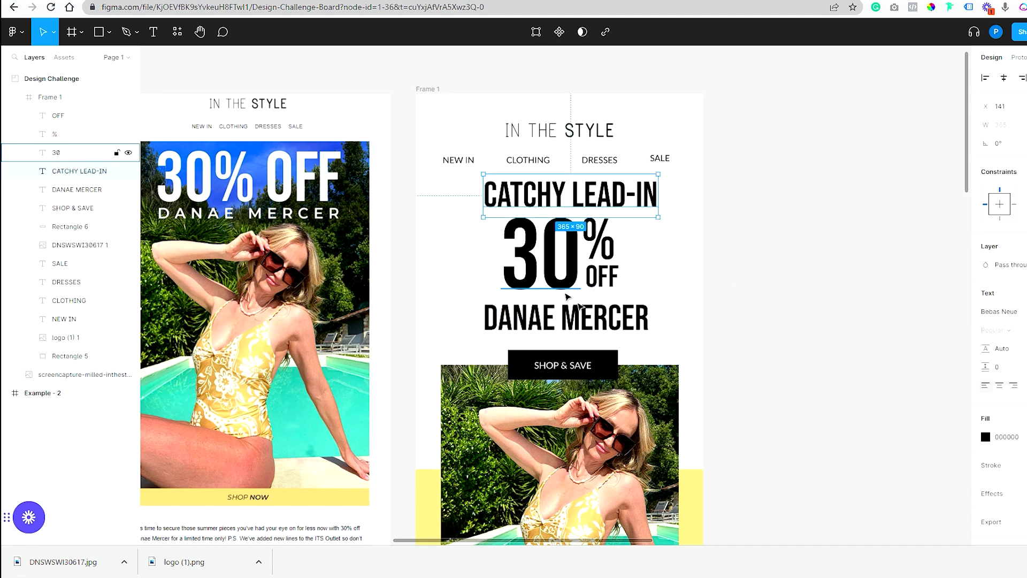
click(602, 278)
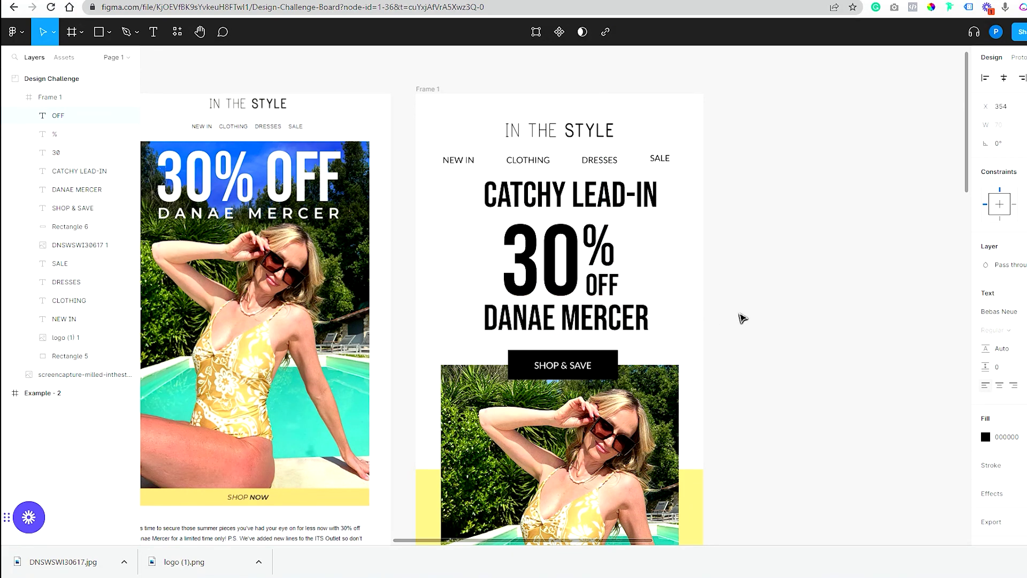
Widen the letter spacing of DANAE MERCER with a 121.5% line height and recentre it above the SHOP & SAVE button
click(640, 324)
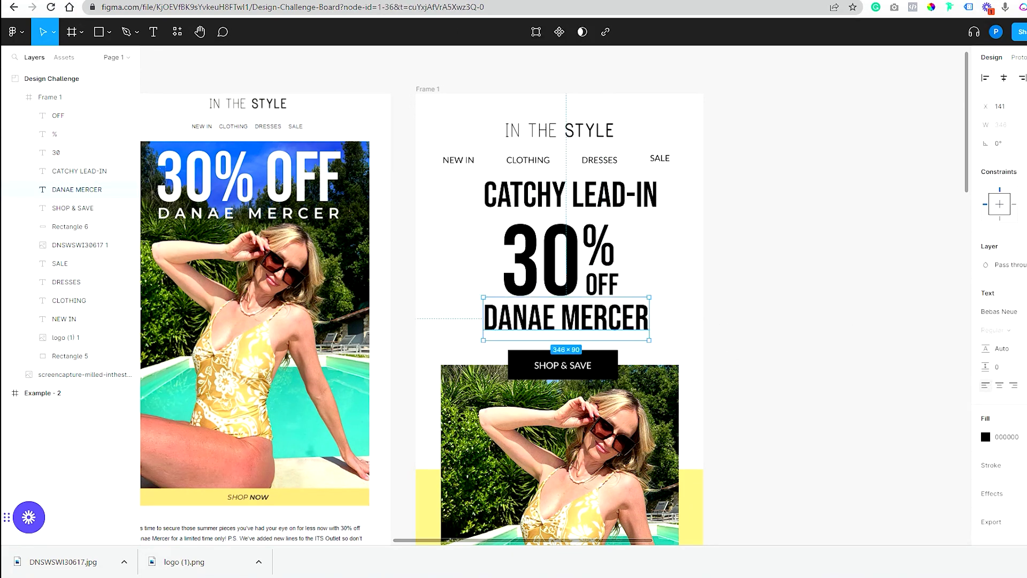
drag(995, 353, 823, 356)
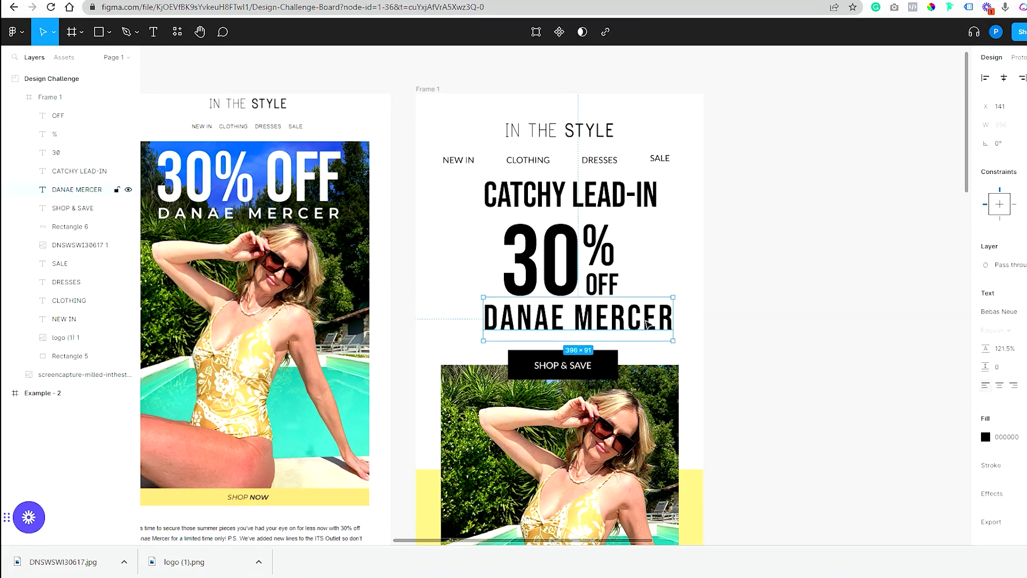
Move the logo and navigation links up and centre CATCHY LEAD-IN between them and the 30% OFF text
drag(652, 200, 643, 201)
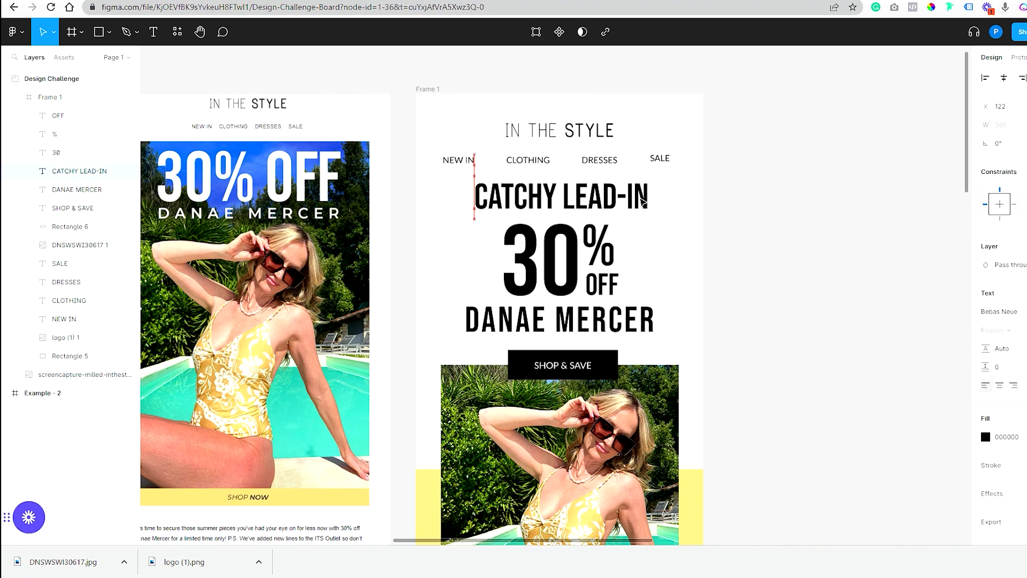
key(ctrl+z)
key(ctrl+z)
key(ctrl+z)
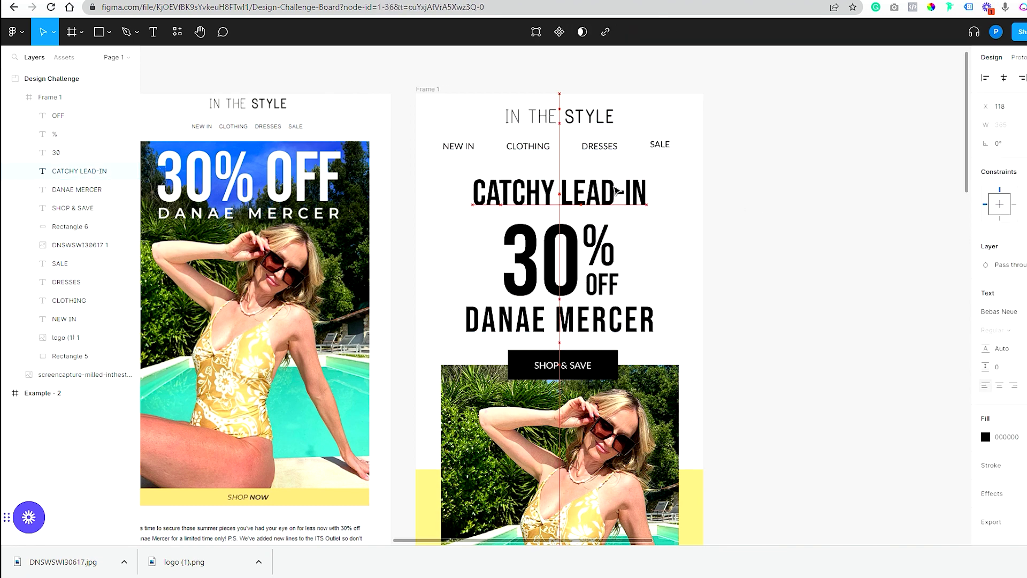
drag(552, 275, 571, 275)
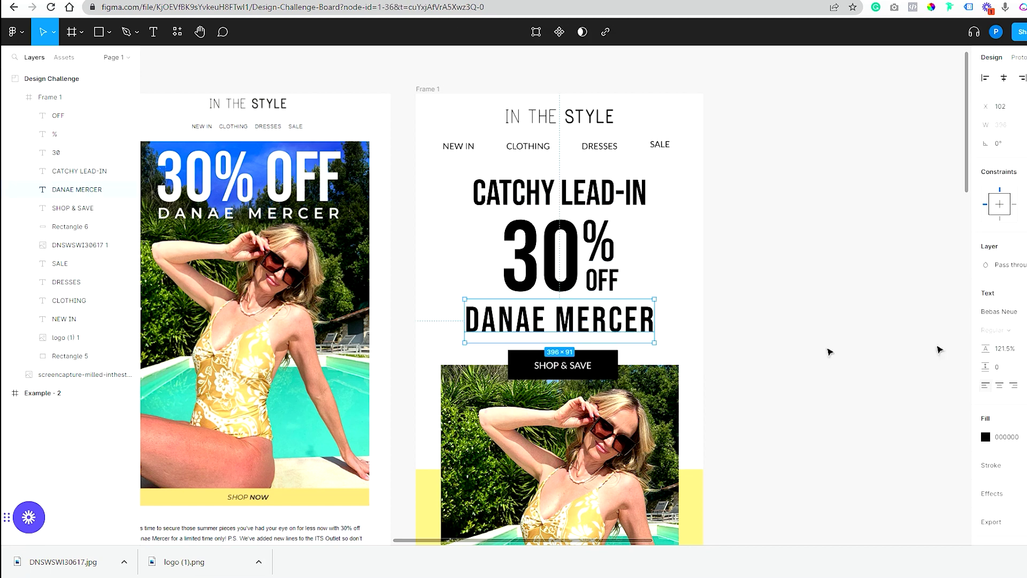
Reduce the size of the DANAE MERCER text and shorten the 30 text box to 168 × 197
key(ctrl+z)
key(ctrl+z)
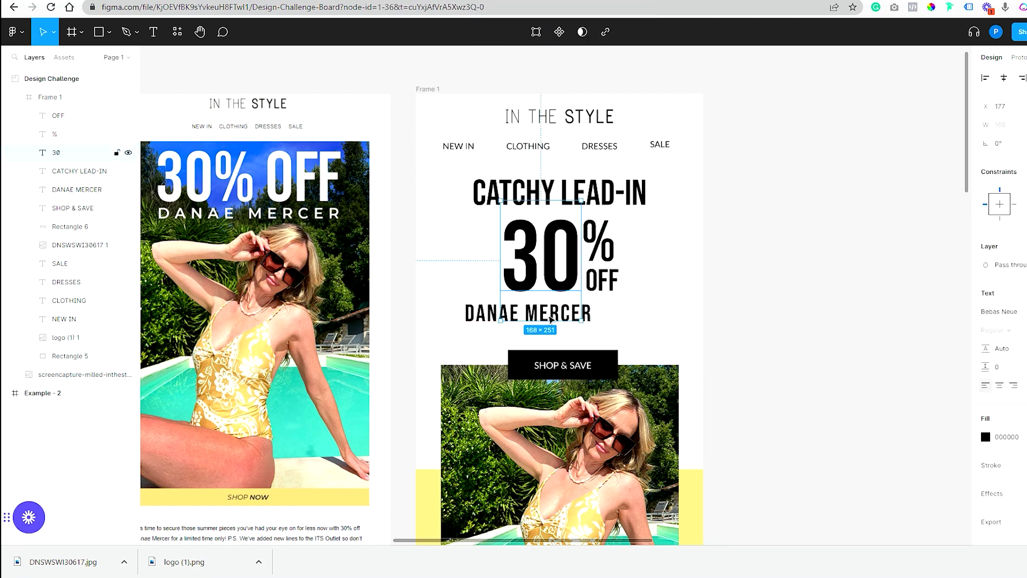
key(ctrl+z)
key(ctrl+z)
key(ctrl+z)
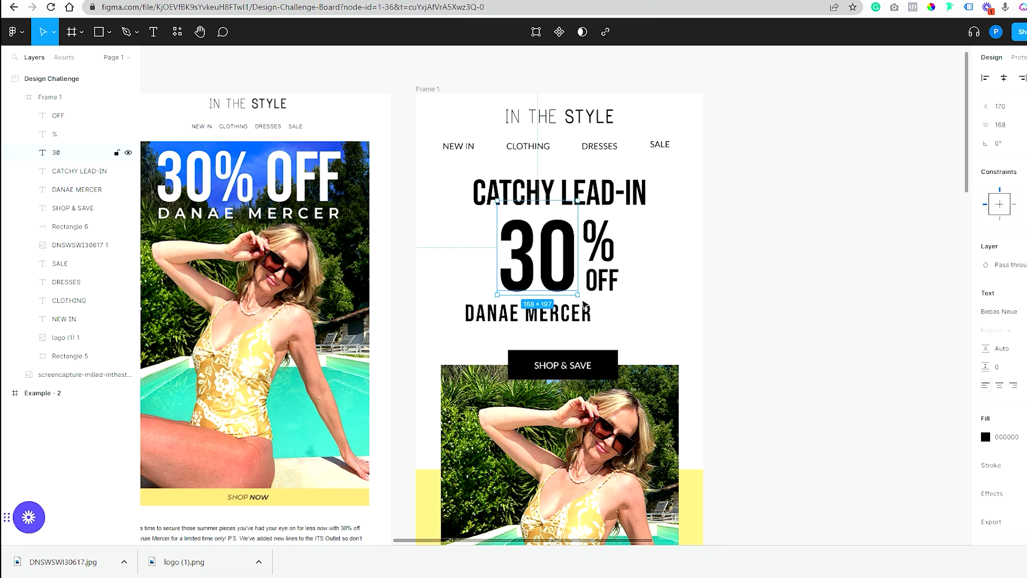
Centre DANAE MERCER above the SHOP & SAVE button and align the 30, % and OFF texts just above it
click(450, 323)
drag(474, 317, 506, 319)
click(729, 323)
click(537, 298)
key(ctrl+z)
click(530, 284)
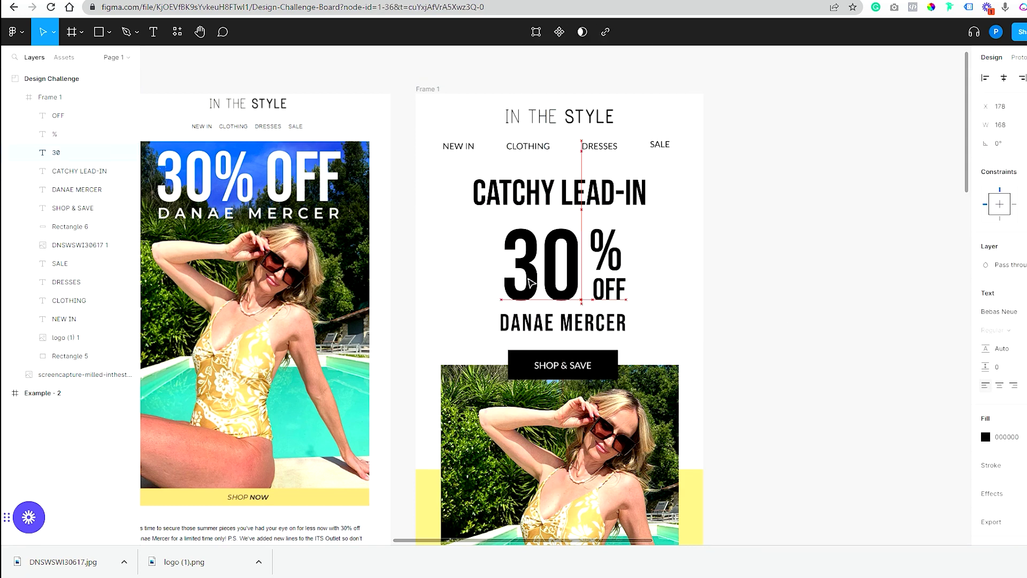
Paste a copy of the SHOP & SAVE text below the photo, recolour it black, and place it outside the frame
scroll(551, 291, down, 5)
key(ctrl+v)
click(837, 394)
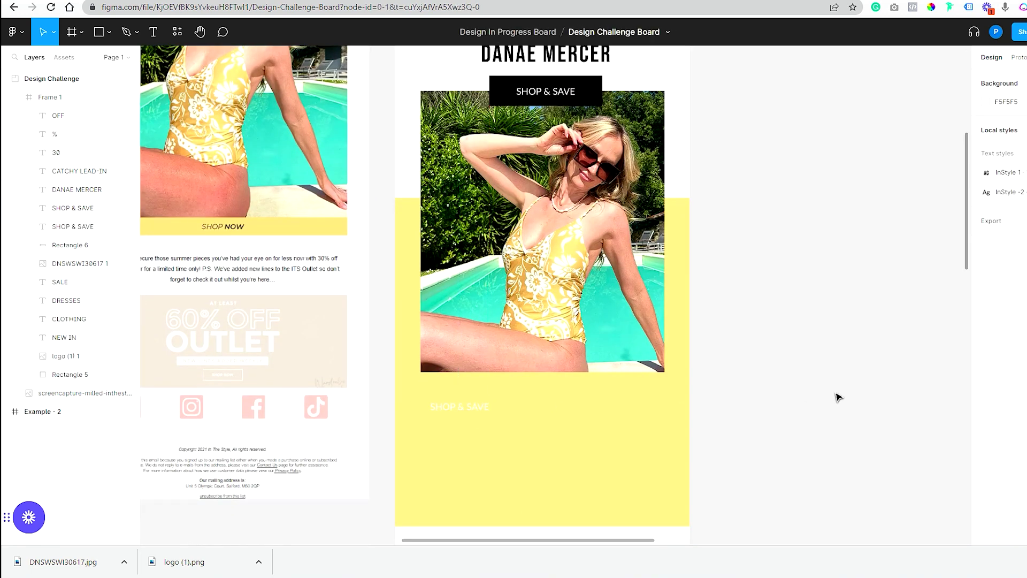
click(459, 407)
click(988, 437)
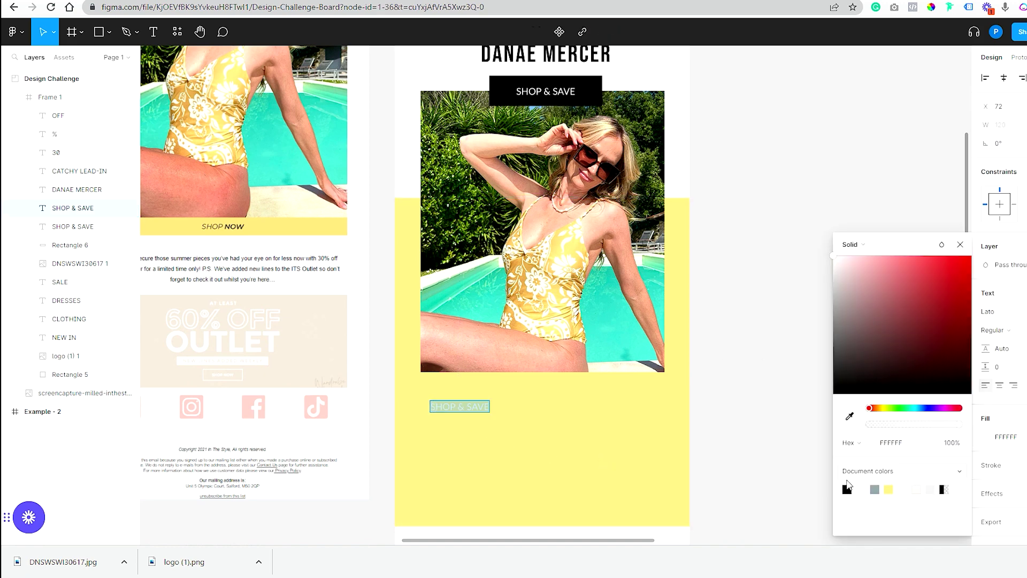
drag(462, 411, 772, 409)
Round the corners of the product photo
click(657, 369)
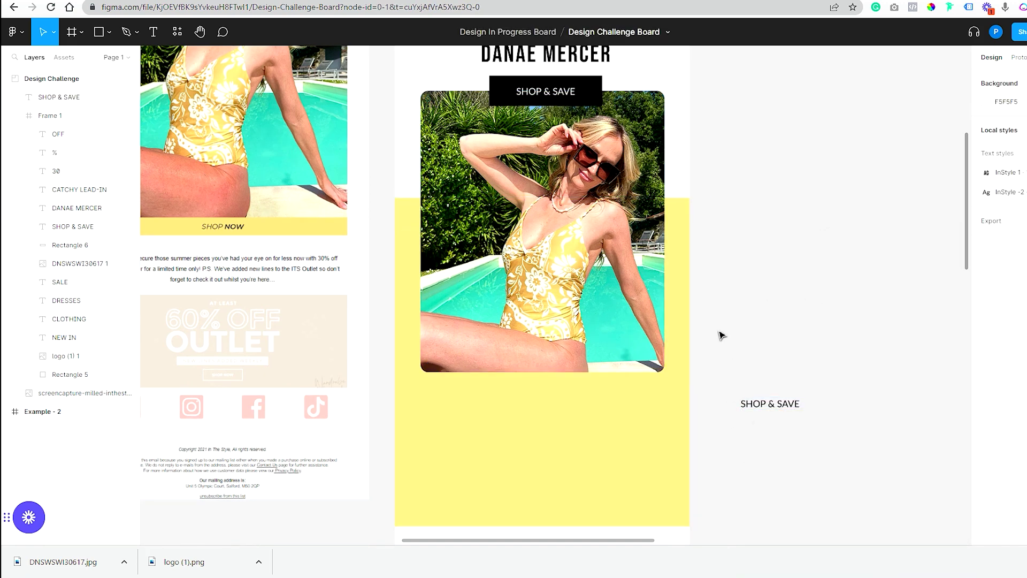
scroll(725, 334, up, 4)
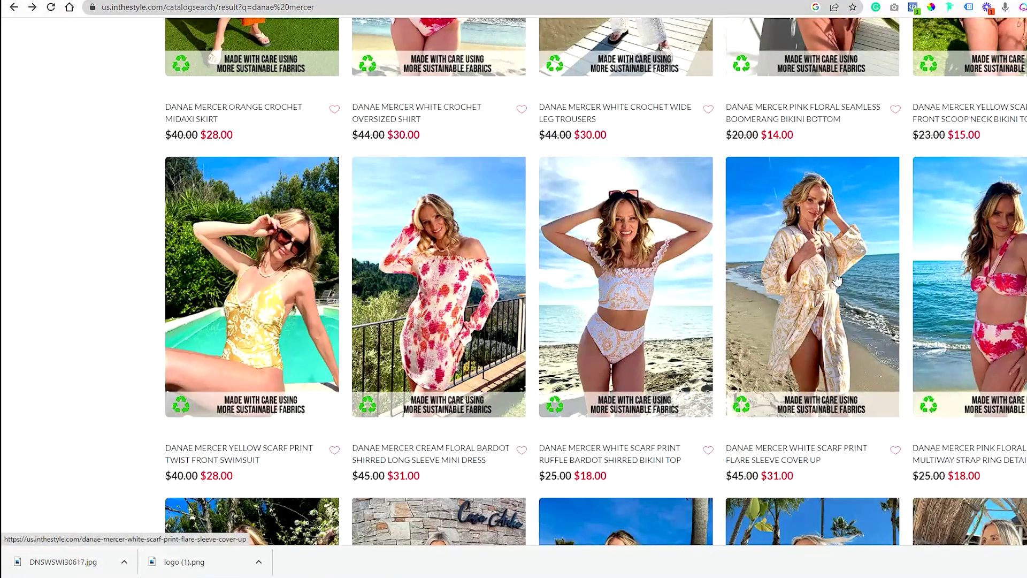
Open the Danae Mercer orange crochet puff sleeve crop top and save its second and third photos as JPG files in Downloads
scroll(651, 303, up, 10)
scroll(486, 245, down, 3)
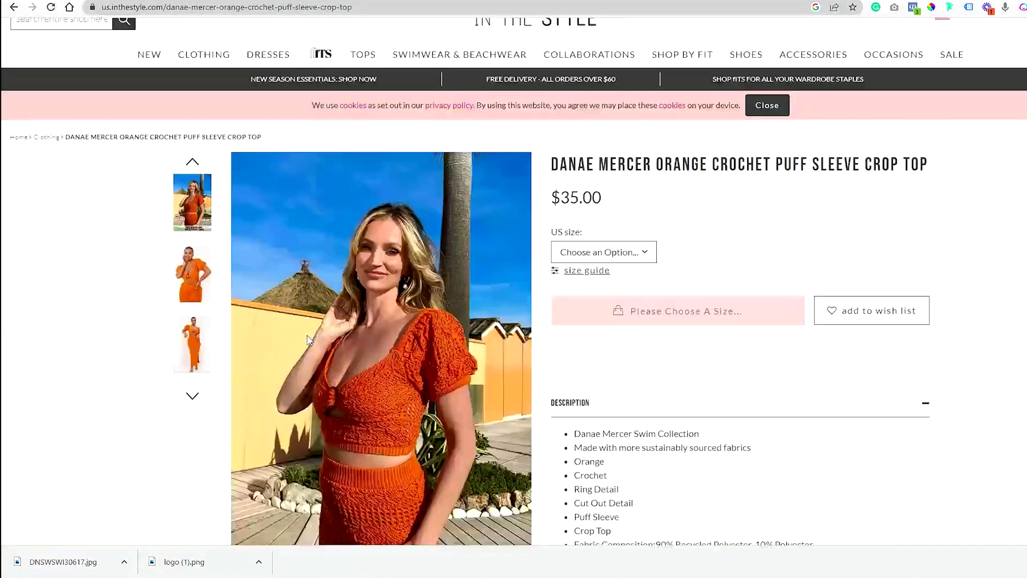
click(186, 274)
right_click(412, 317)
click(471, 401)
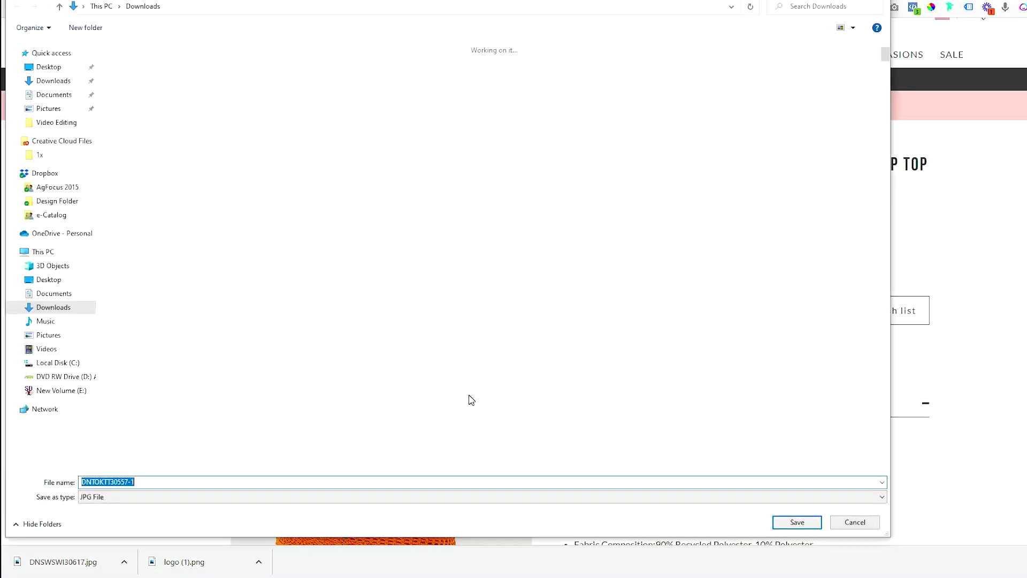
key(Return)
click(186, 336)
right_click(490, 412)
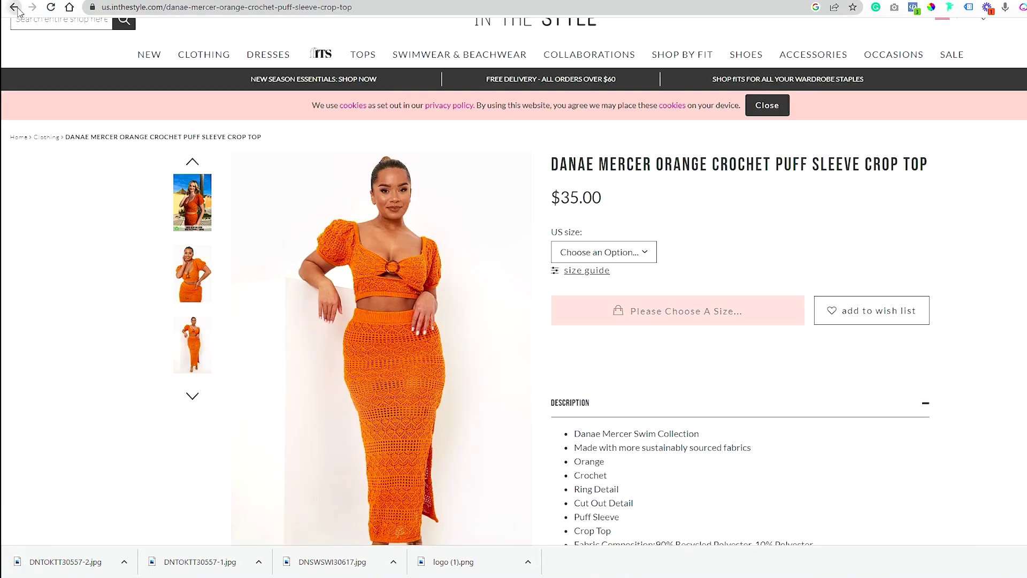
key(alt+Left)
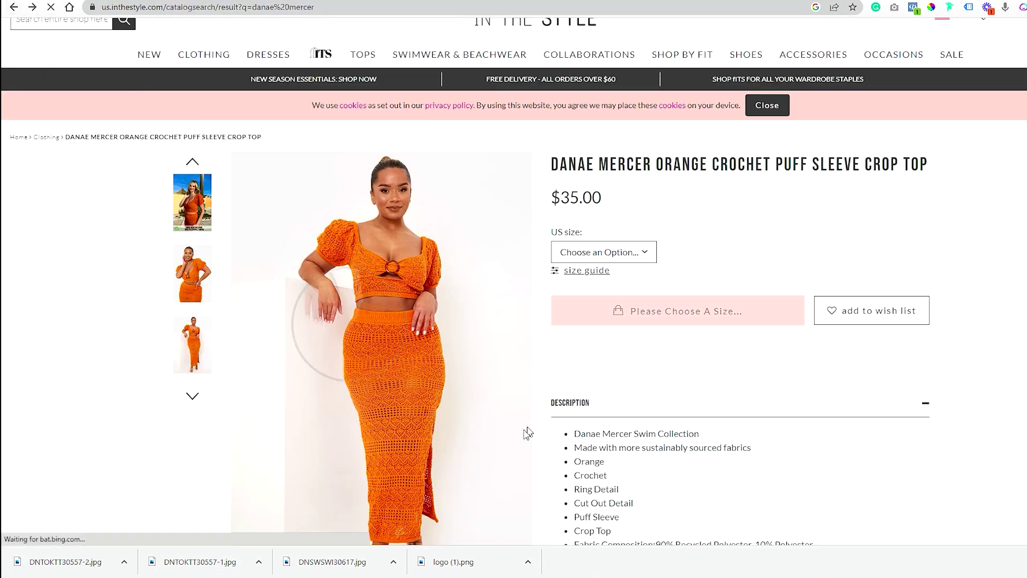
Open the yellow scarf print twist front swimsuit page, save its front and back model photos, and switch to Figma
scroll(528, 401, down, 10)
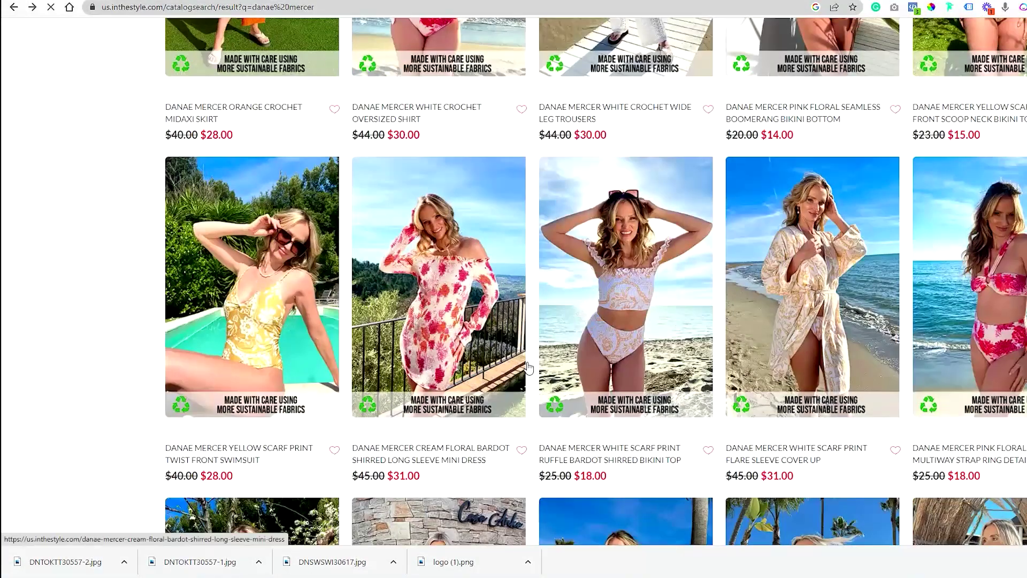
key(alt+Right)
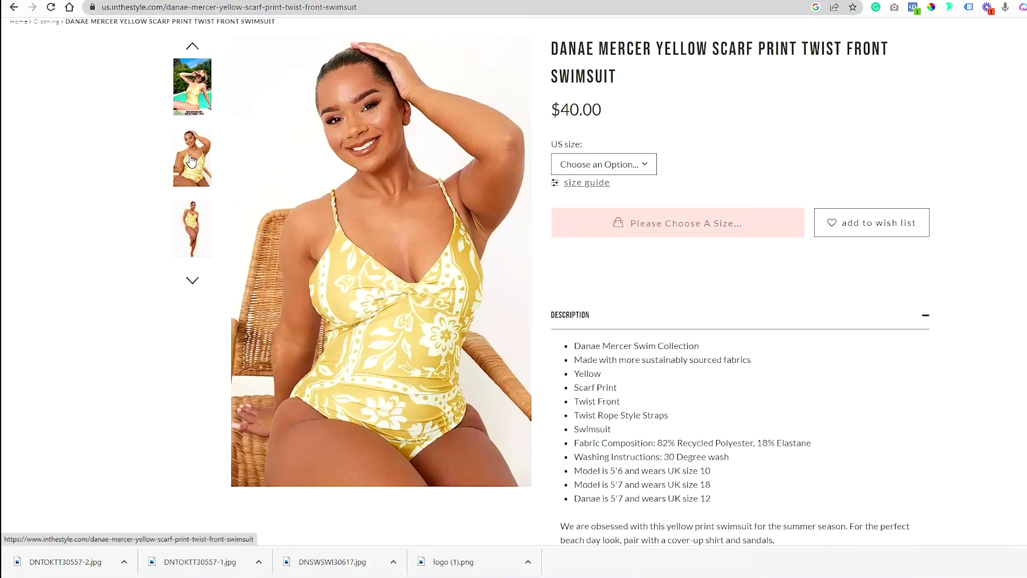
right_click(395, 242)
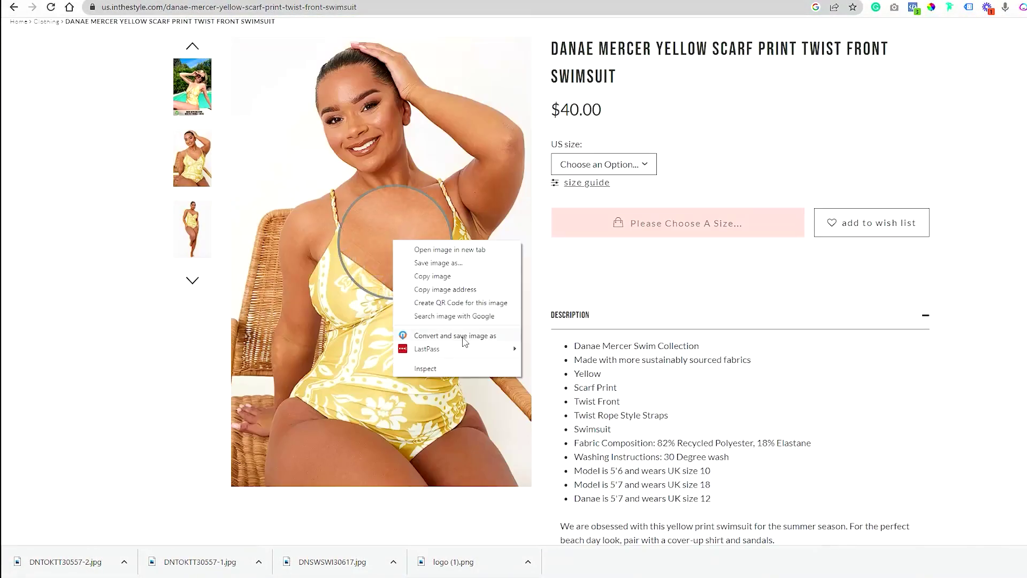
click(463, 337)
click(192, 282)
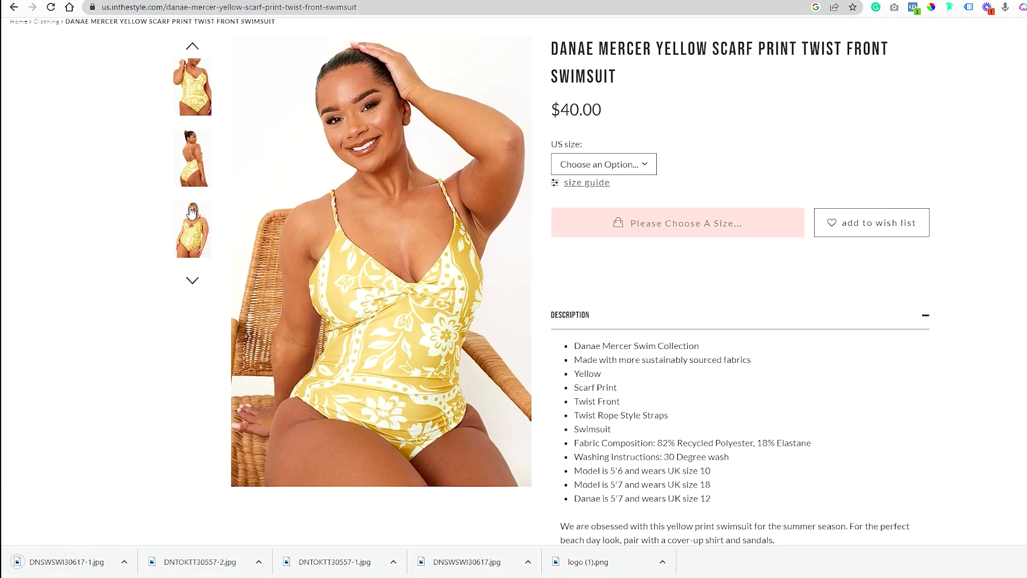
right_click(439, 298)
click(508, 394)
key(ctrl+Tab)
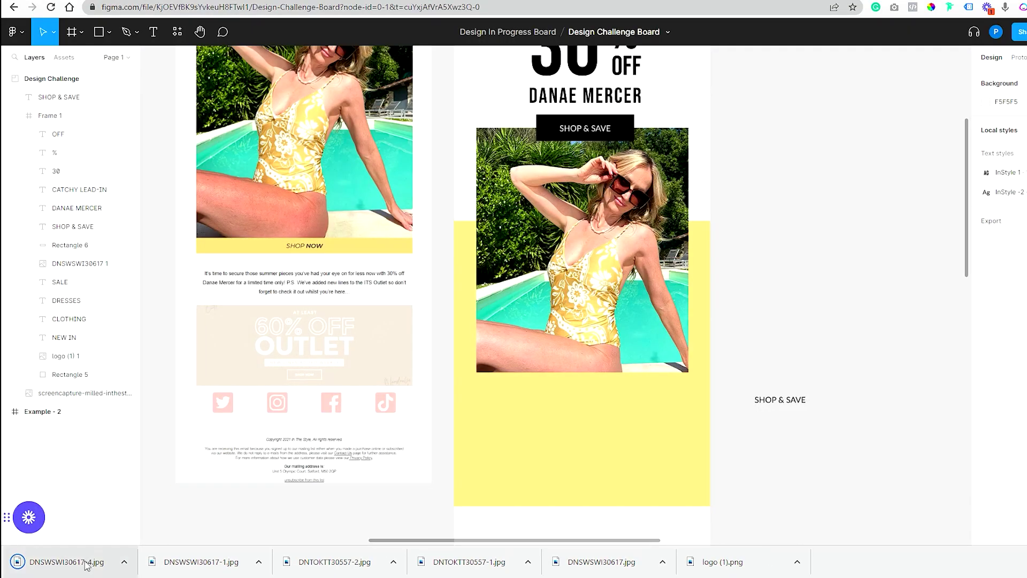
Place DNSWSWI30617-4.jpg and DNSWSWI30617-1.jpg side by side below the main photo, together matching its width
drag(85, 566, 872, 310)
drag(958, 382, 532, 495)
scroll(532, 495, down, 2)
drag(201, 562, 883, 429)
drag(909, 460, 689, 440)
shift+click(530, 348)
drag(476, 273, 481, 278)
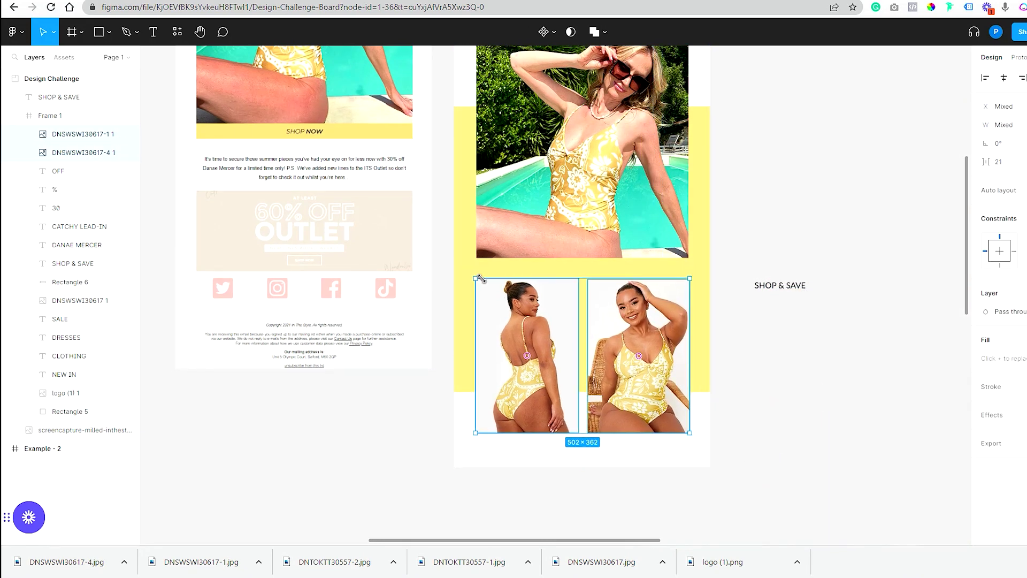
key(ctrl+z)
key(ctrl+z)
key(ctrl+z)
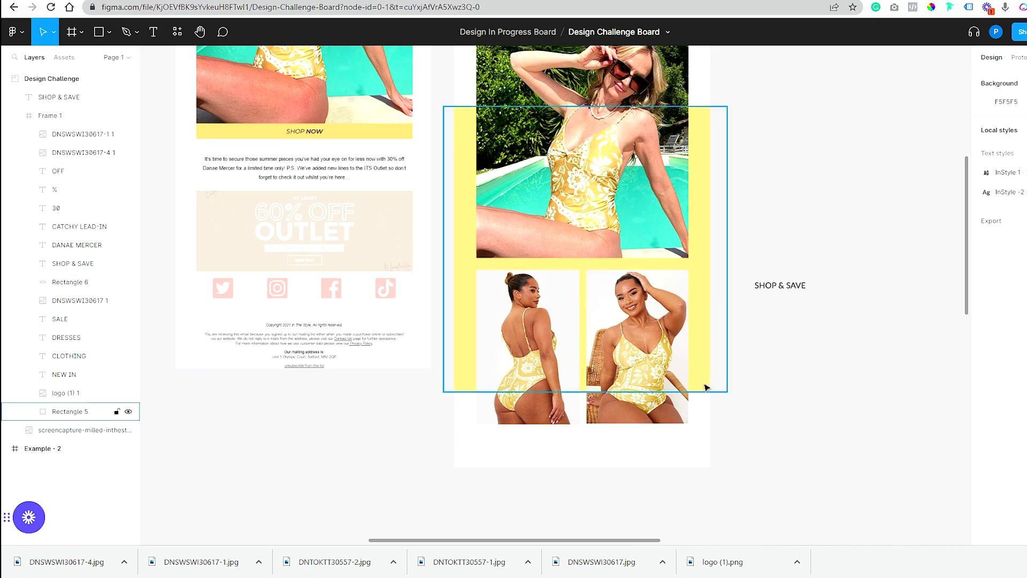
Extend the email frame downward to make room below the two swimsuit photos
scroll(535, 321, up, 10)
click(466, 273)
scroll(658, 346, down, 15)
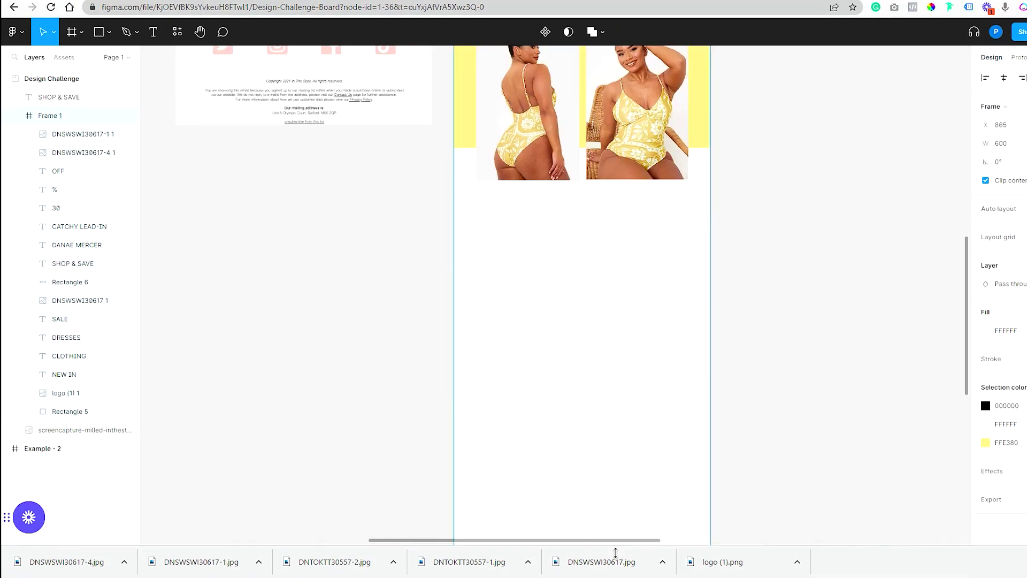
Place a copy of the SHOP & SAVE button below the two photos and move the loose black SHOP & SAVE text above it
click(762, 337)
scroll(739, 396, up, 5)
drag(782, 318, 817, 444)
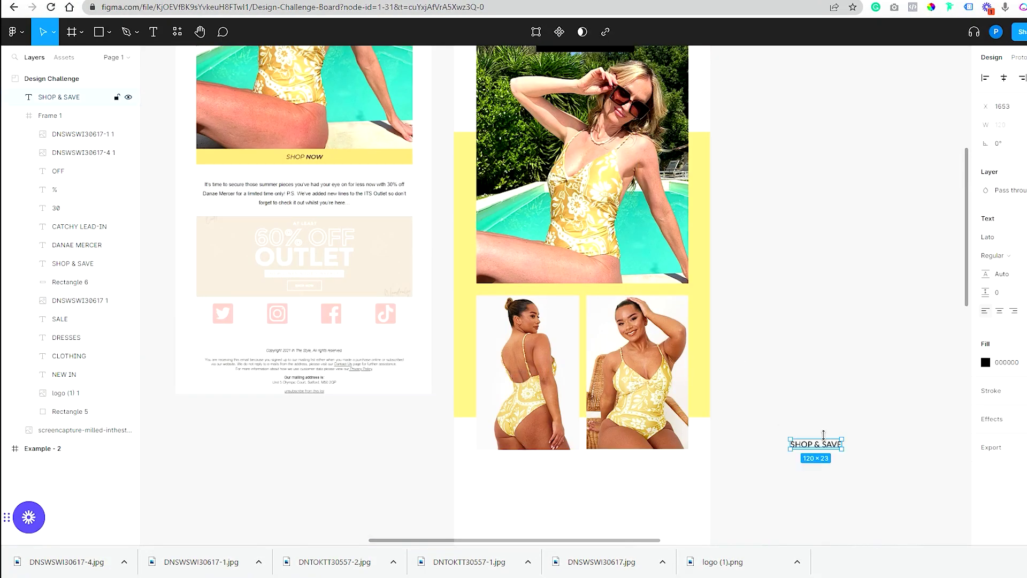
scroll(824, 434, up, 5)
click(585, 223)
drag(586, 223, 585, 386)
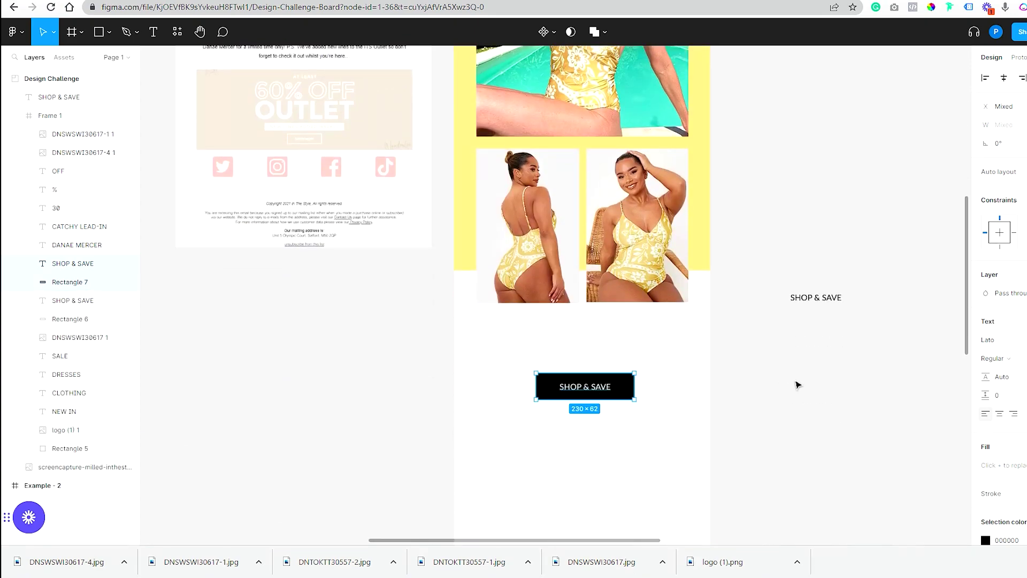
drag(816, 297, 589, 339)
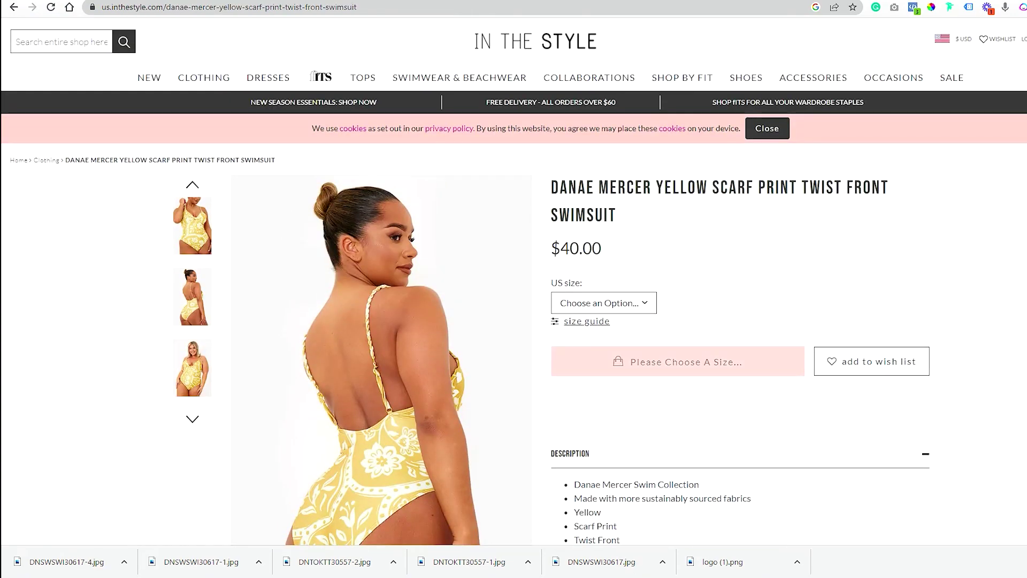
Copy the yellow swimsuit's description sentences from the product page and paste them over the loose black SHOP & SAVE text in Figma
scroll(514, 282, down, 5)
scroll(857, 333, down, 3)
click(895, 316)
scroll(718, 344, up, 5)
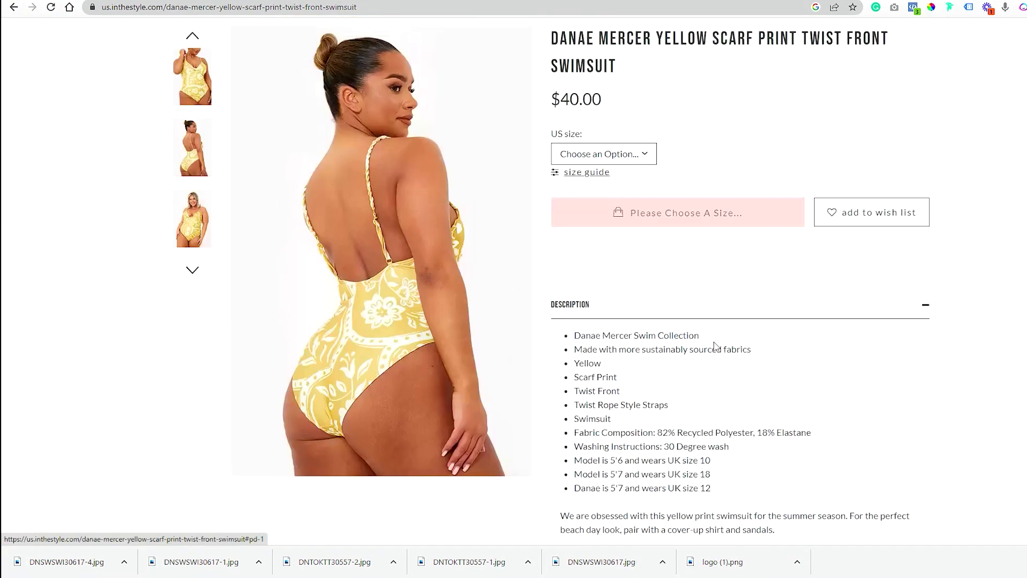
scroll(778, 411, down, 2)
triple_click(733, 407)
scroll(729, 417, up, 10)
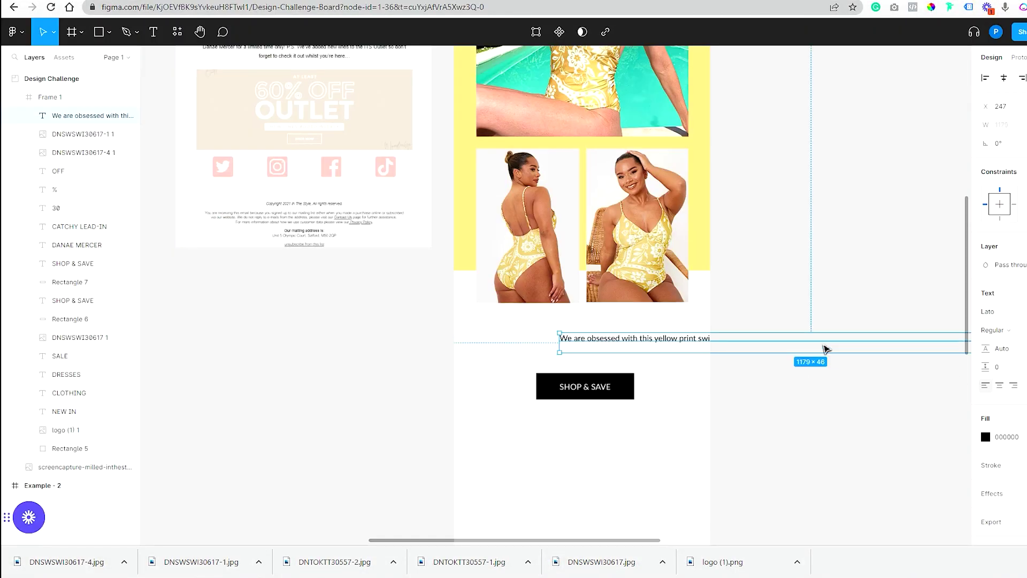
Wrap the description to 495 wide, centre it above the button, and add the copied heading YELLOW SCARF PRINT TWIST FRONT SWIMSUIT above it
drag(883, 345, 711, 347)
click(787, 412)
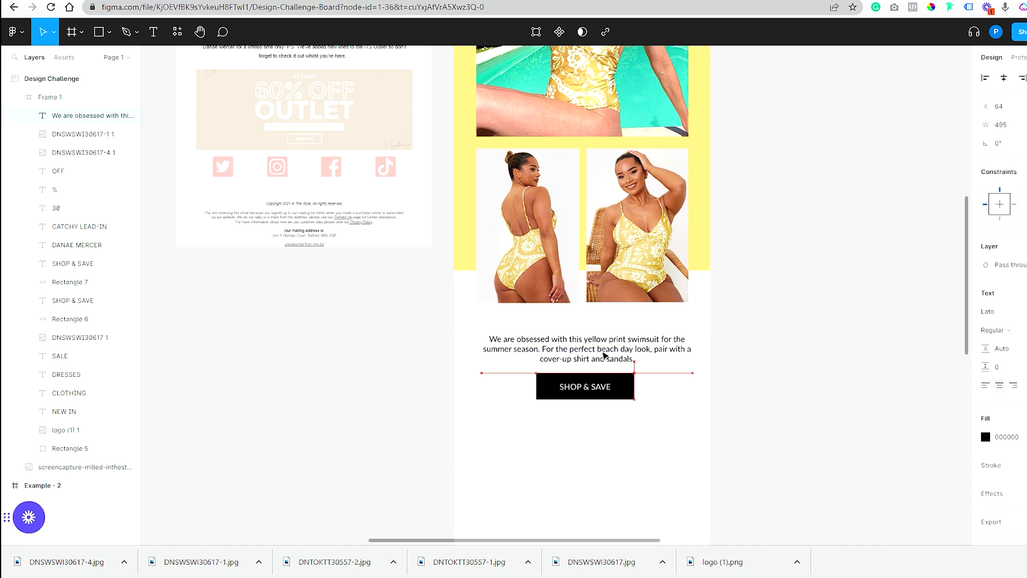
drag(625, 390, 614, 369)
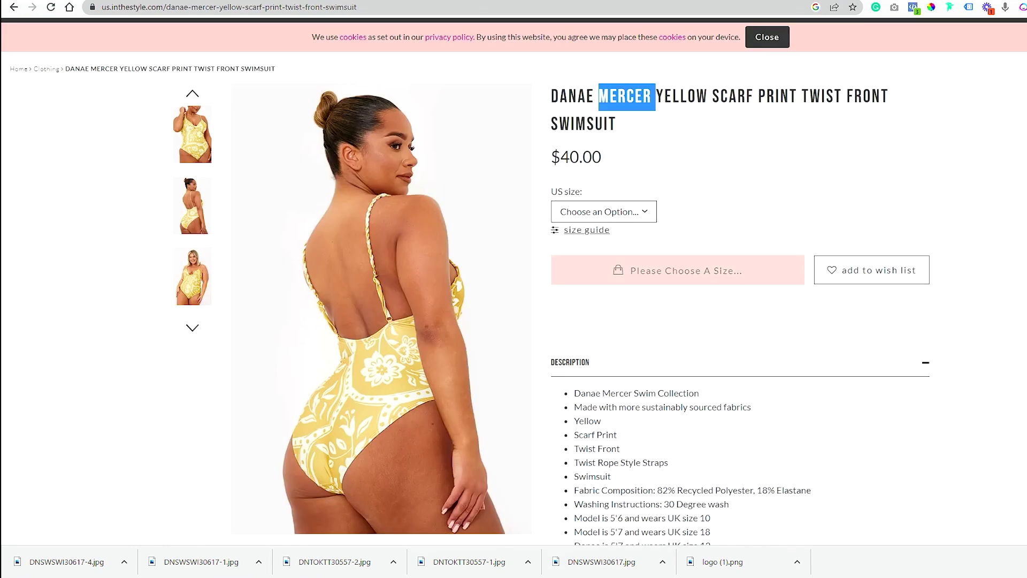
drag(656, 96, 713, 127)
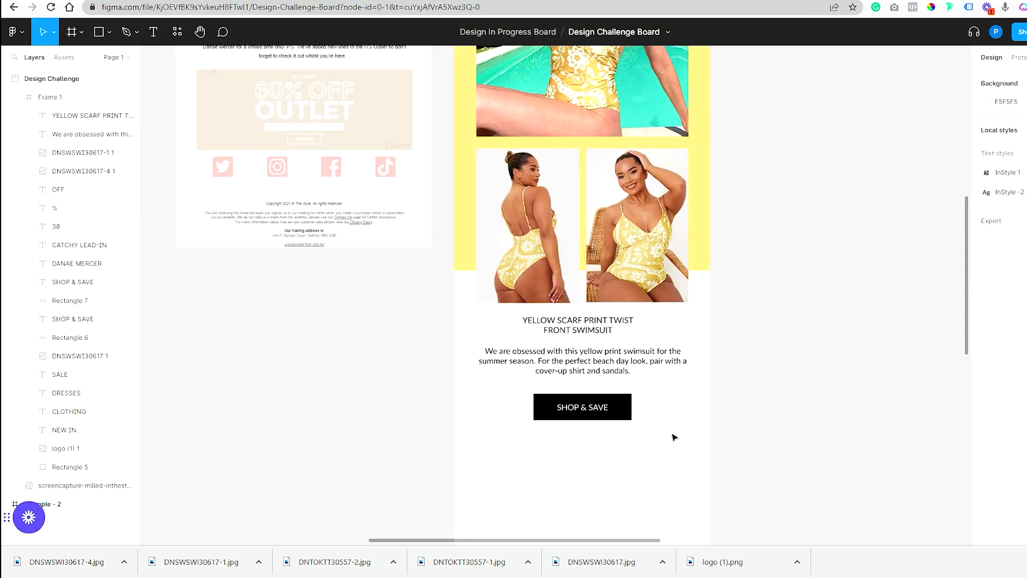
Move the lower SHOP & SAVE button outside the frame, narrow the description to 355 wide and centre it under the heading
drag(615, 412, 856, 374)
click(583, 356)
drag(684, 371, 635, 370)
drag(571, 374, 592, 381)
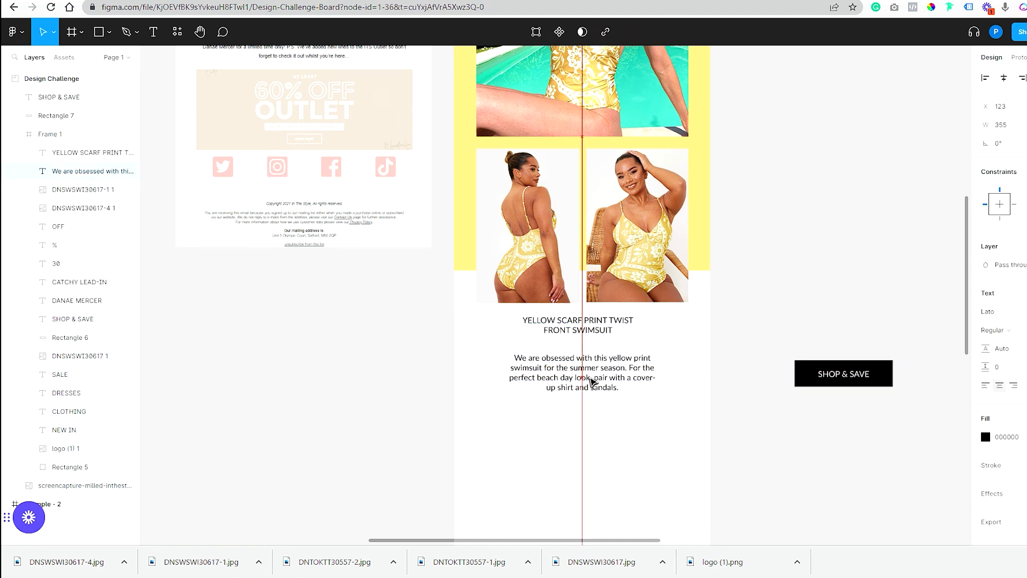
Make the product heading SemiBold and larger, and shorten the yellow background rectangle behind the two swimsuit photos
key(ctrl+b)
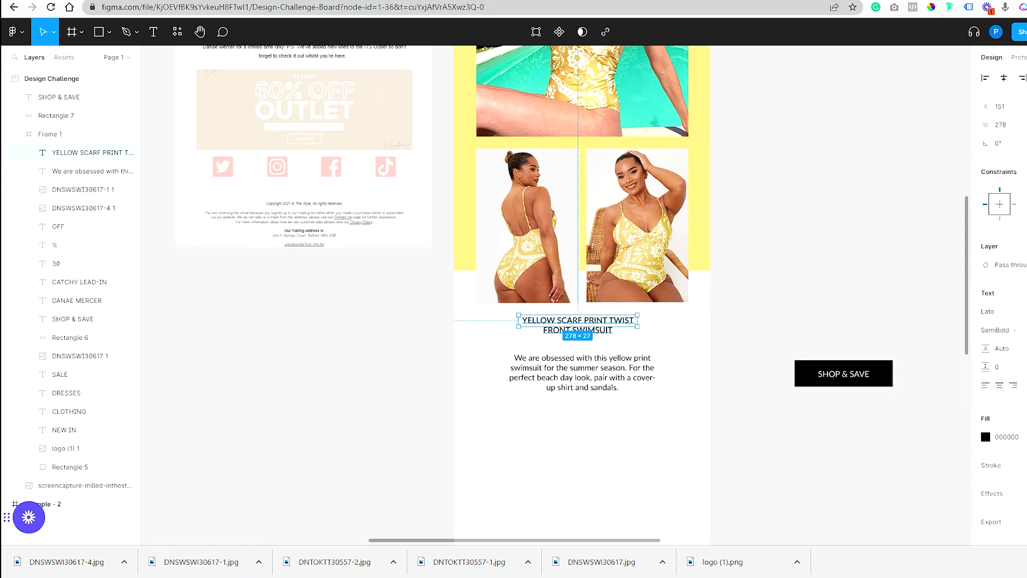
key(ctrl+shift+period)
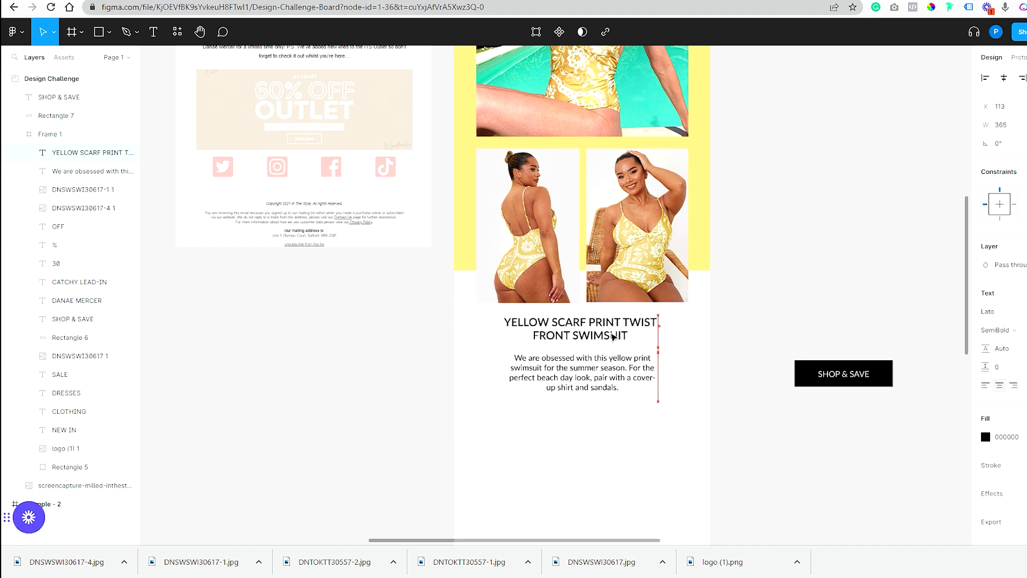
click(729, 289)
click(699, 241)
click(750, 312)
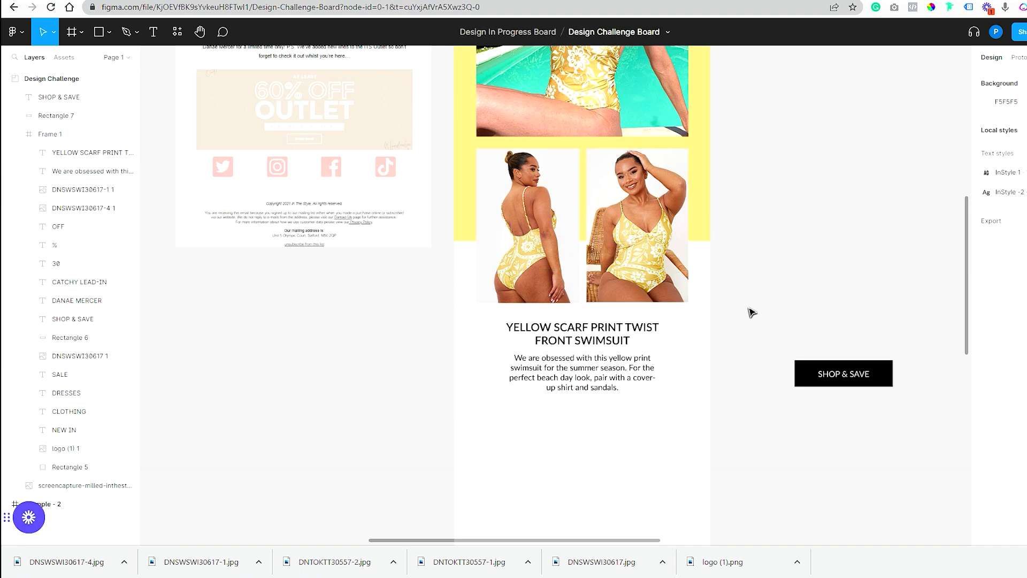
Place a copy of the SHOP & SAVE button's text below the swimsuit description
scroll(770, 337, up, 5)
scroll(771, 337, down, 7)
click(854, 261)
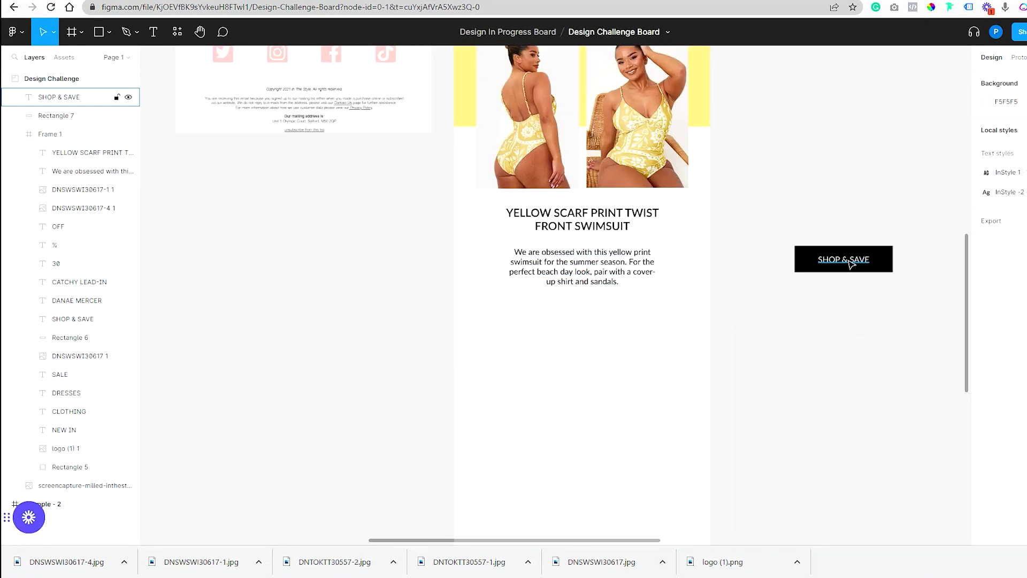
key(ctrl+d)
drag(854, 261, 595, 314)
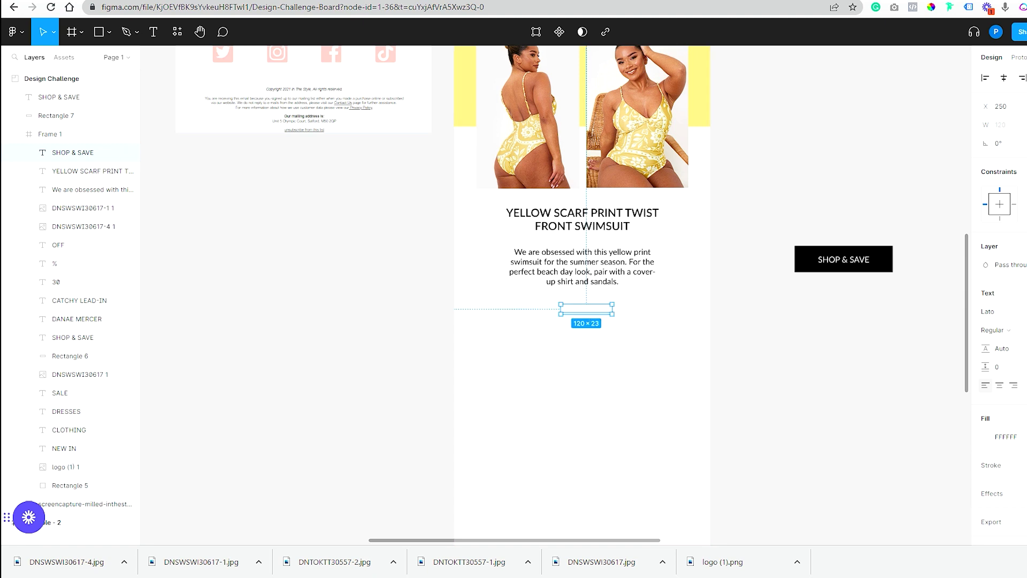
Recolour the copied SHOP & SAVE text black, underline it and centre it below the description
click(986, 437)
click(847, 490)
click(1023, 385)
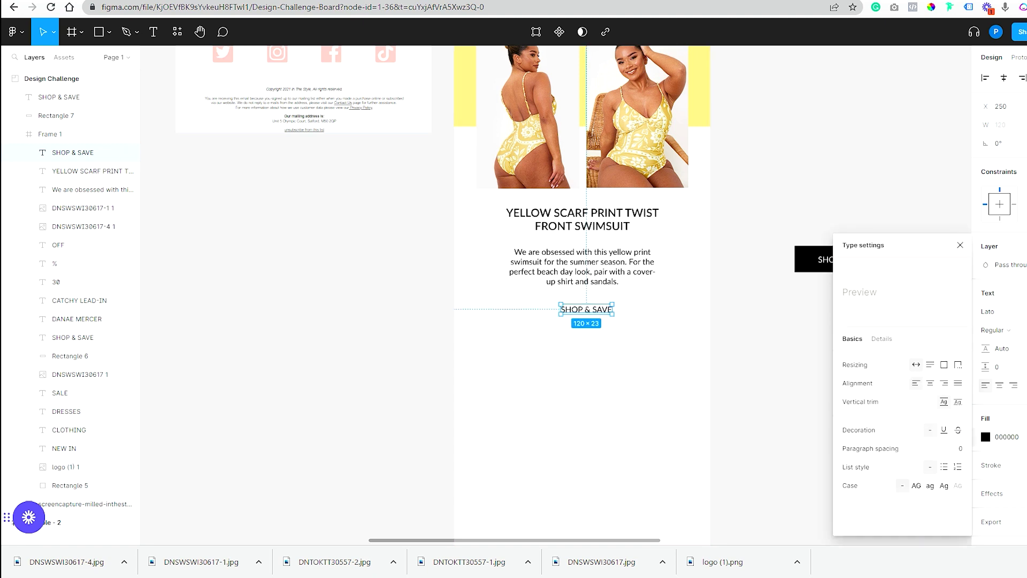
drag(594, 311, 589, 310)
click(746, 349)
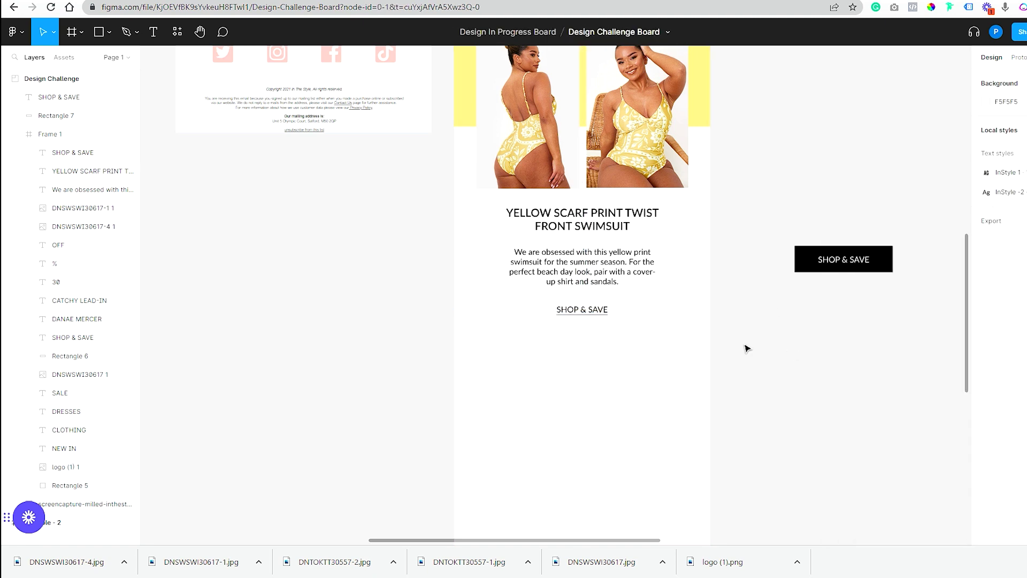
double_click(574, 309)
click(763, 324)
Place the downloaded orange crochet and white bikini photos on the canvas beside the email frame
scroll(763, 324, down, 3)
scroll(780, 340, up, 4)
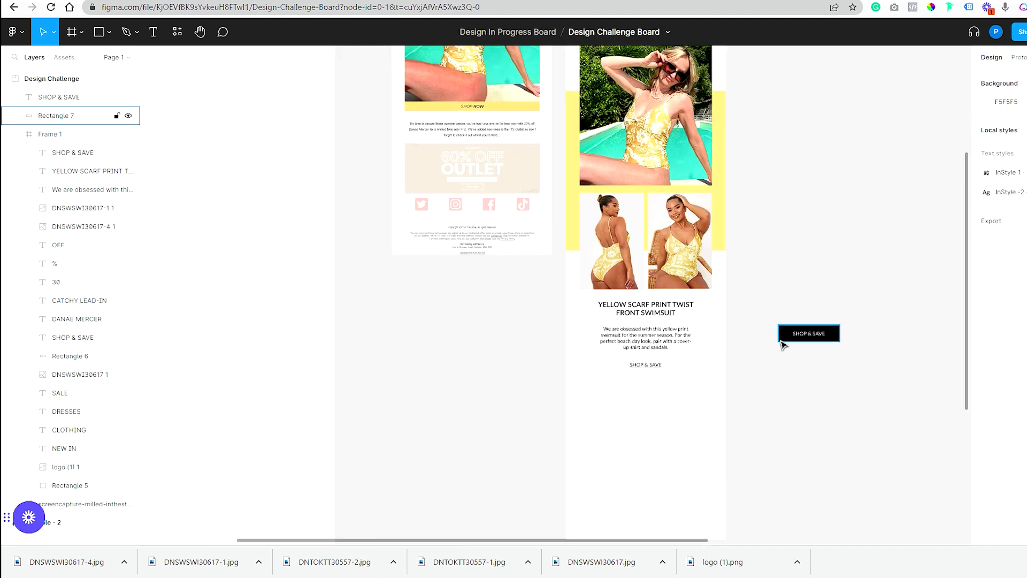
scroll(807, 325, down, 3)
click(683, 346)
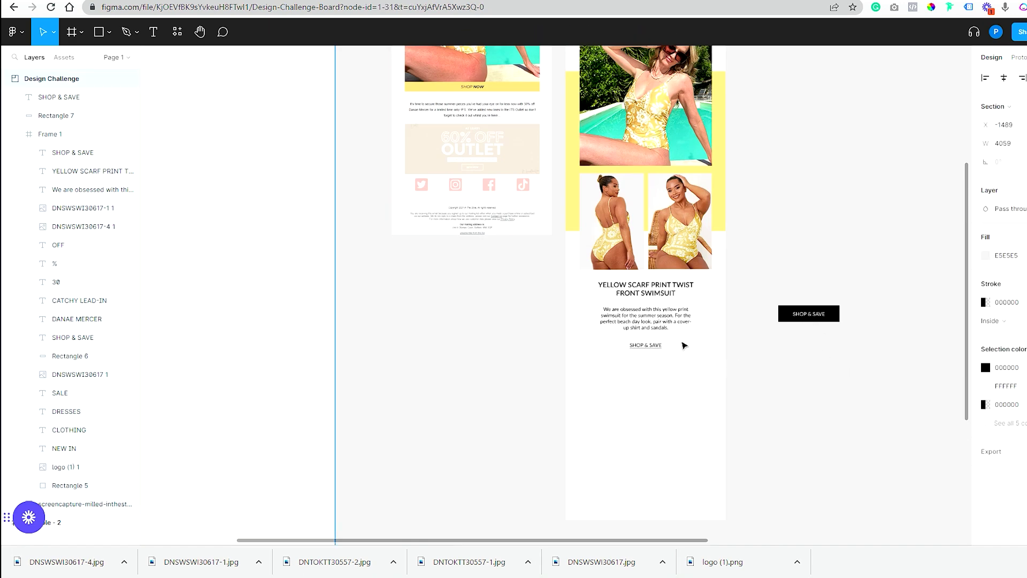
click(301, 486)
drag(349, 564, 748, 336)
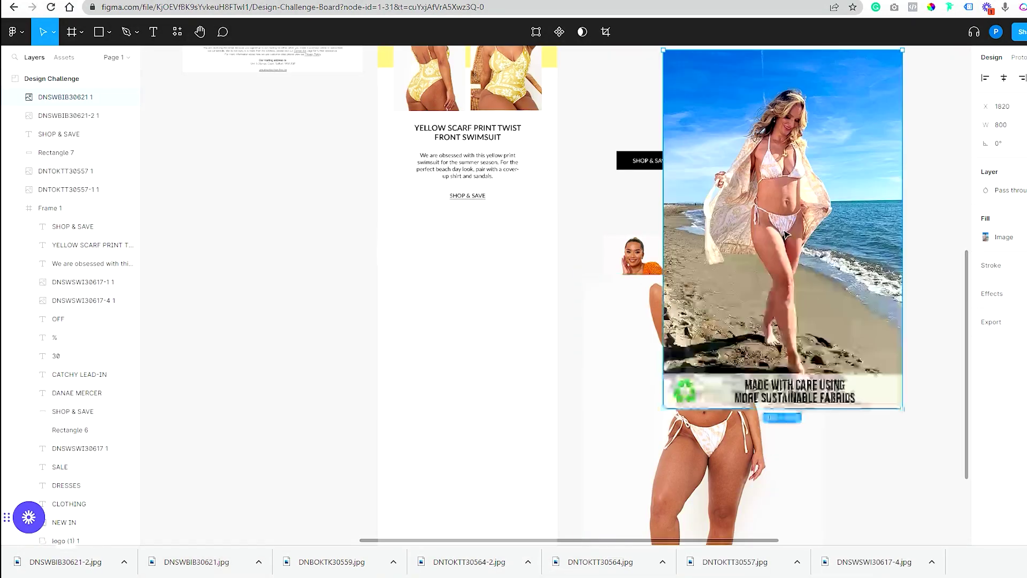
Move the beach bikini photo aside and add DNBOKTK30559.jpg and one copy of DNTOKTT30564-2.jpg to the canvas
drag(821, 407, 914, 349)
drag(332, 562, 800, 330)
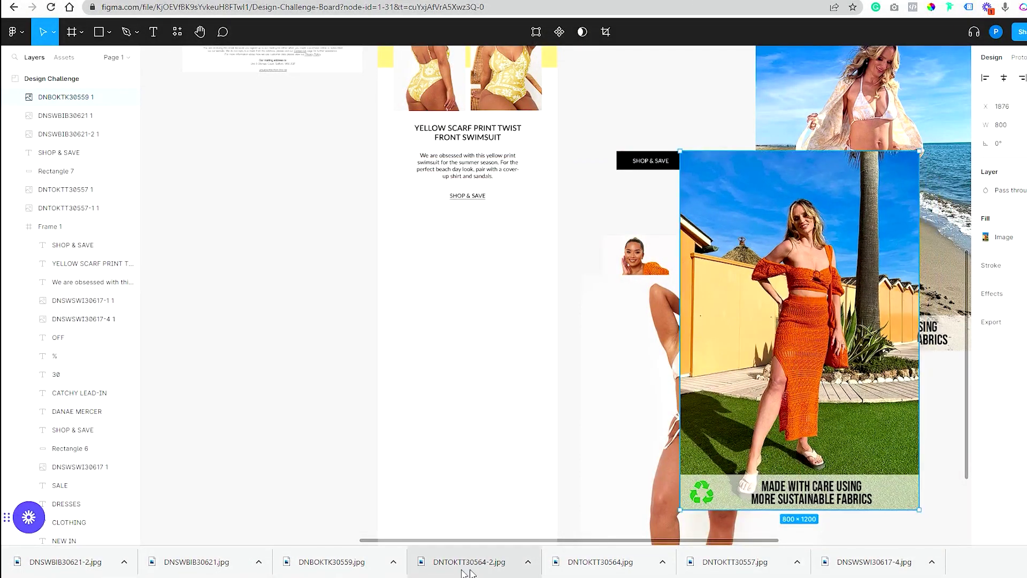
drag(633, 380, 895, 357)
drag(469, 562, 751, 384)
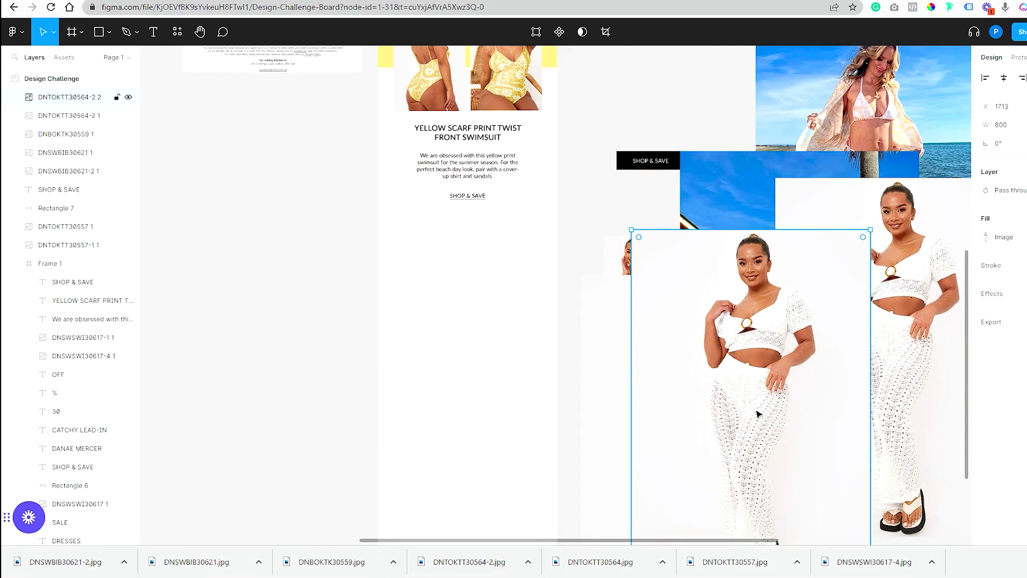
key(ctrl+z)
Add DNTOKTT30564.jpg to the canvas and move the DNBOKTK30559 orange outfit photo closer to the email frame
mouse_move(583, 575)
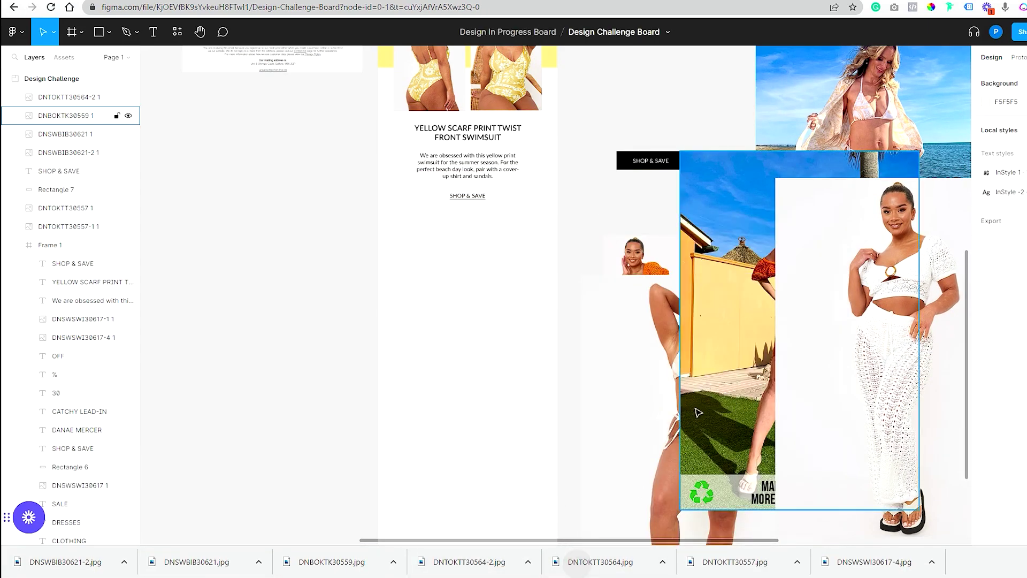
key(ctrl+z)
key(ctrl+z)
key(ctrl+z)
key(ctrl+z)
key(ctrl+z)
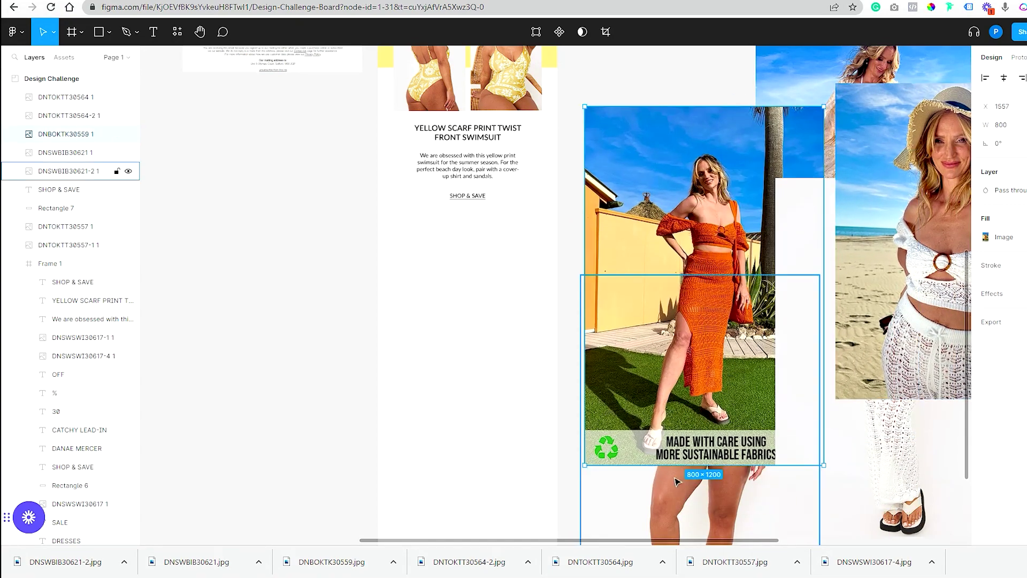
Crop the sustainability banner off the DNBOKTK30559 orange outfit photo and place it at 274 × 679 below the swimsuit's SHOP & SAVE link
drag(678, 465, 680, 425)
drag(796, 335, 773, 332)
drag(585, 299, 509, 301)
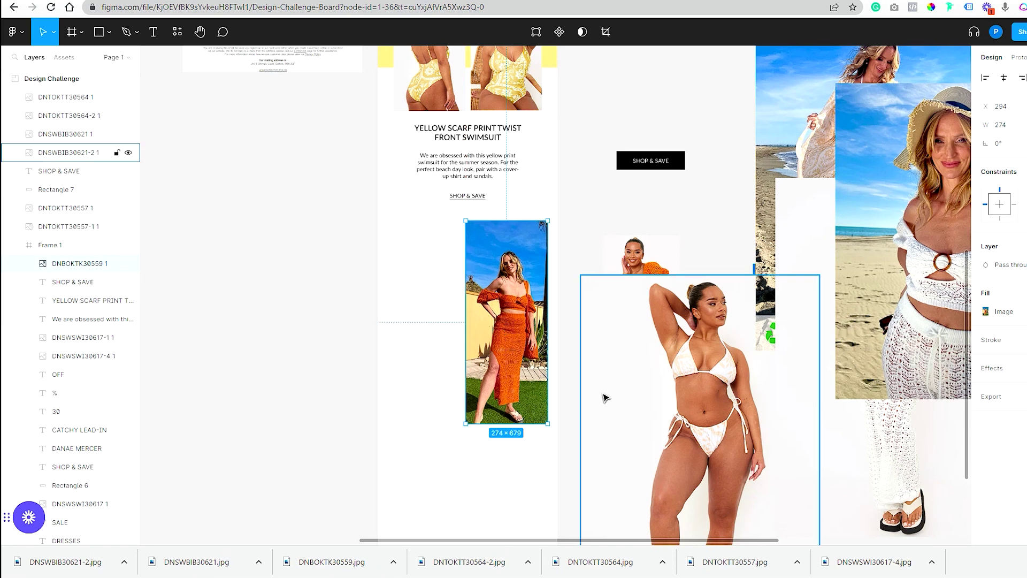
click(332, 284)
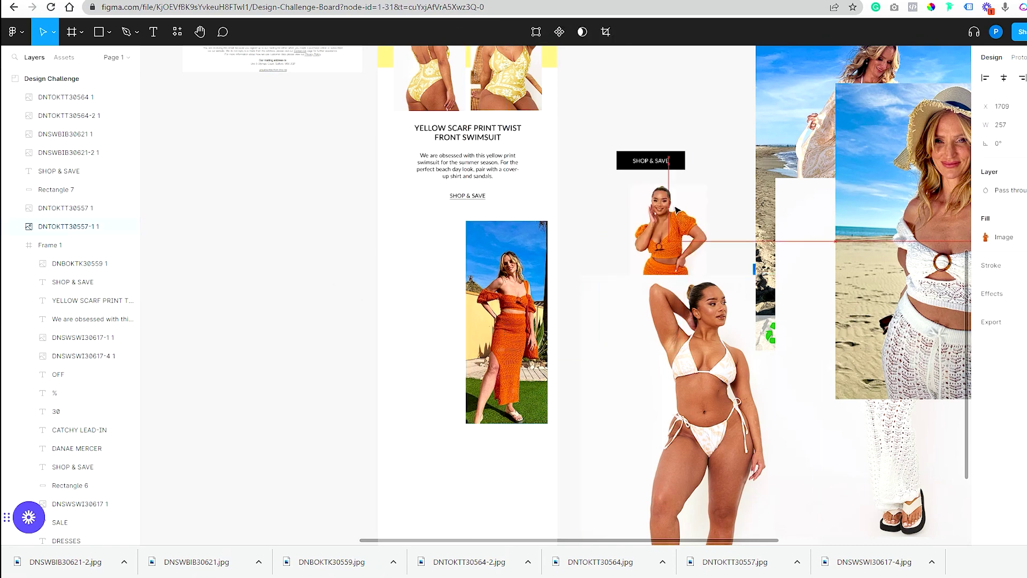
Crop the DNTOKTT30564-2 white crochet photo to the model's upper body, scale it down and place it beside the orange outfit photo
click(851, 391)
drag(851, 392, 296, 401)
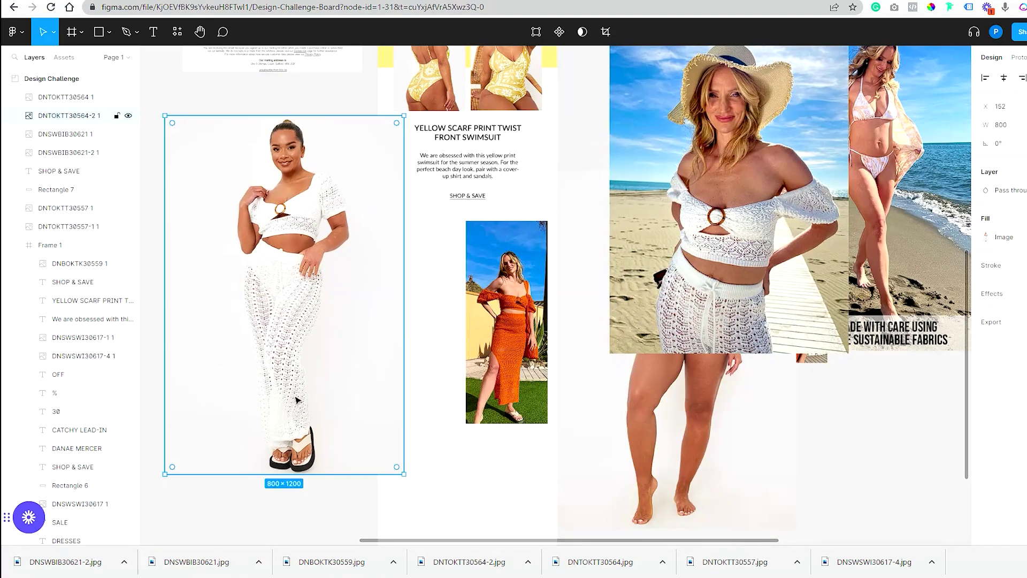
drag(326, 474, 340, 282)
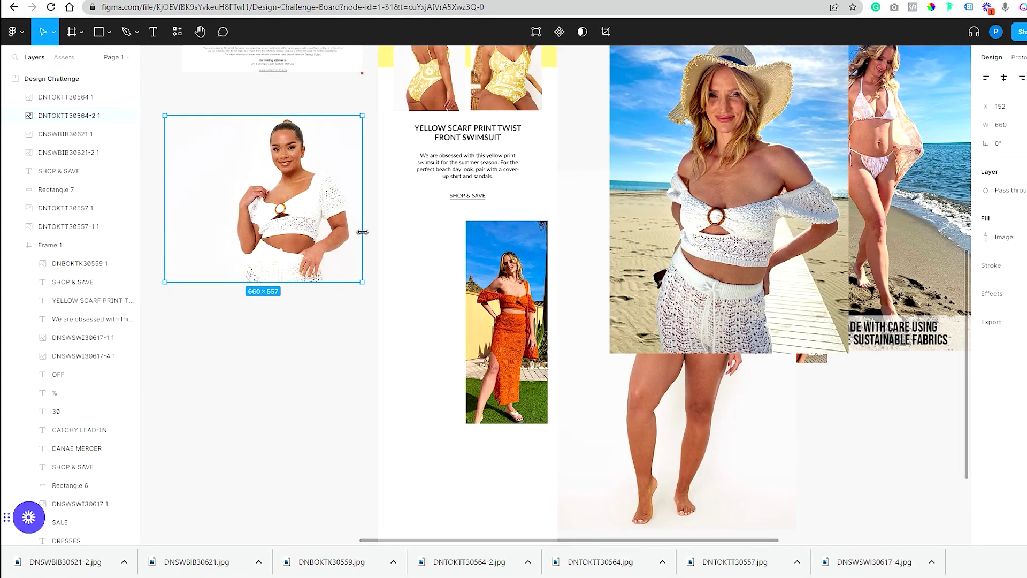
drag(226, 118, 276, 177)
drag(319, 230, 415, 274)
drag(452, 323, 441, 307)
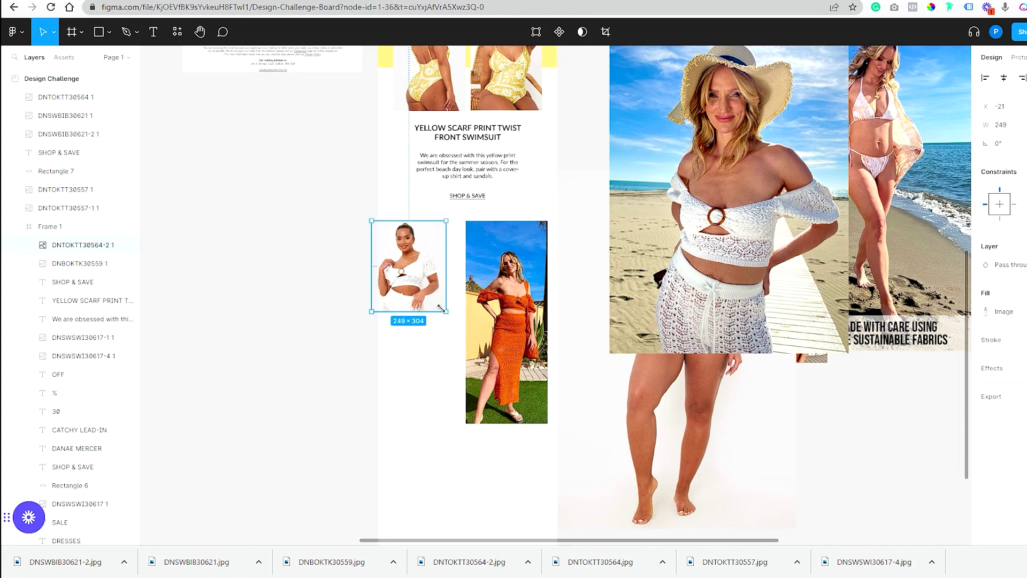
click(355, 385)
click(703, 520)
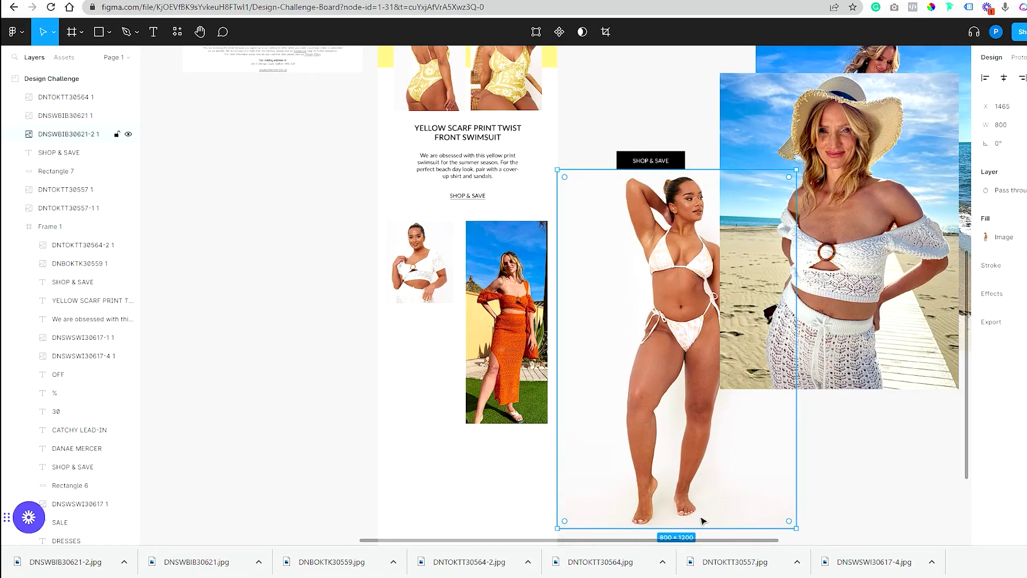
Switch to the In The Style Danae Mercer search results and open the coral ribbed bikini bottom and orange crochet beach bag pages
key(ctrl+Tab)
key(ctrl+Tab)
key(ctrl+Tab)
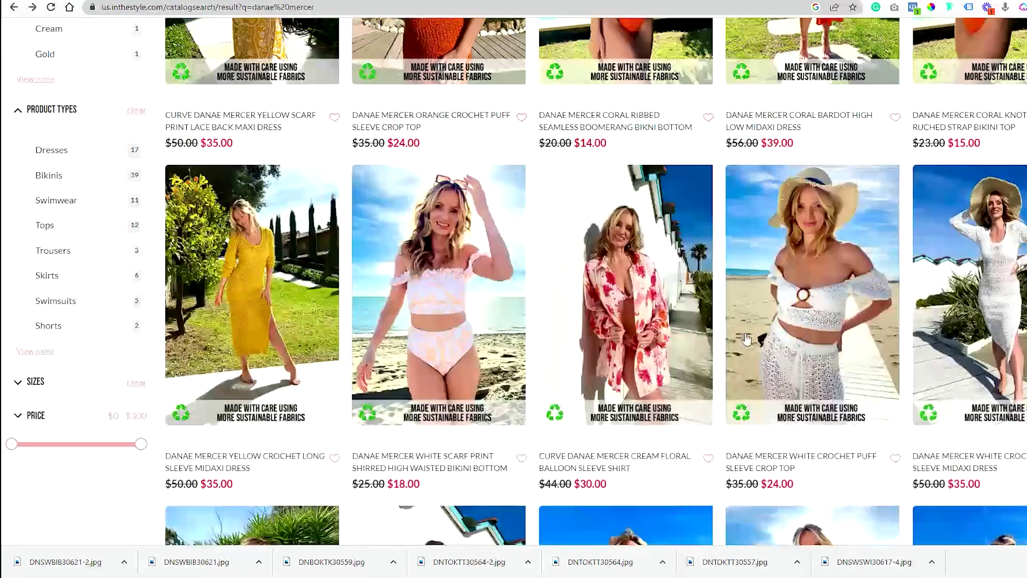
scroll(743, 379, up, 5)
right_click(619, 259)
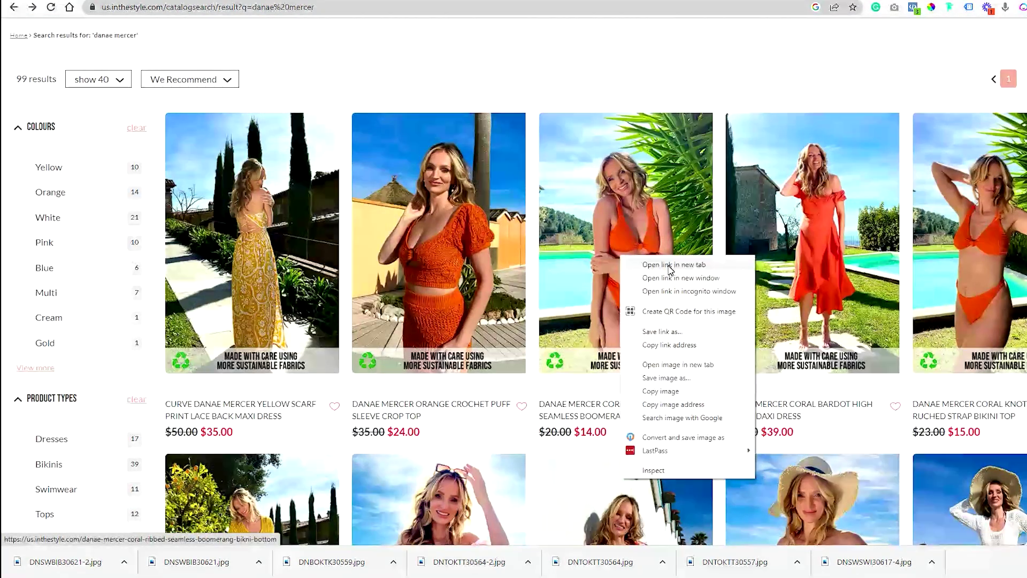
scroll(619, 278, down, 20)
scroll(647, 298, down, 7)
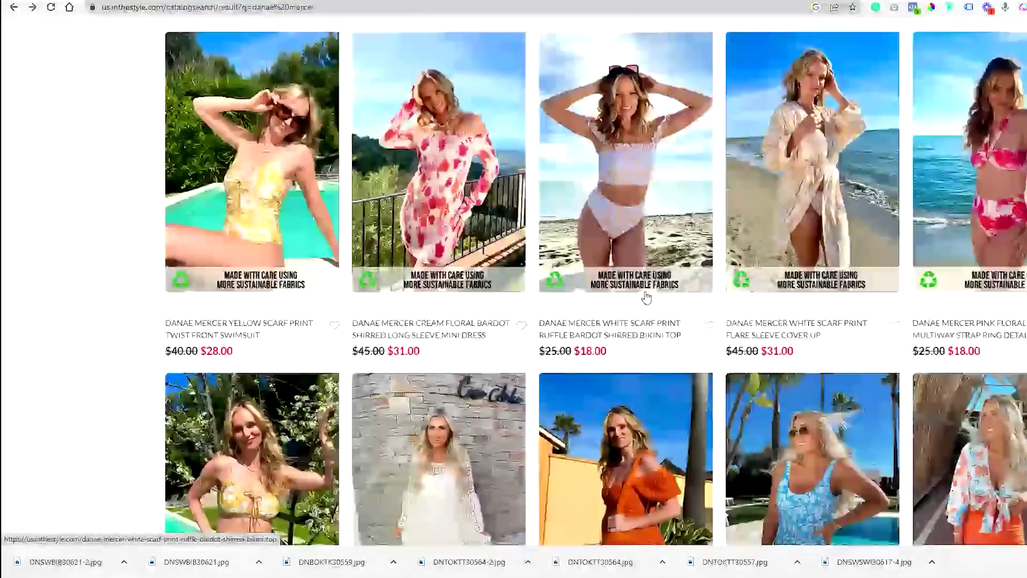
click(674, 295)
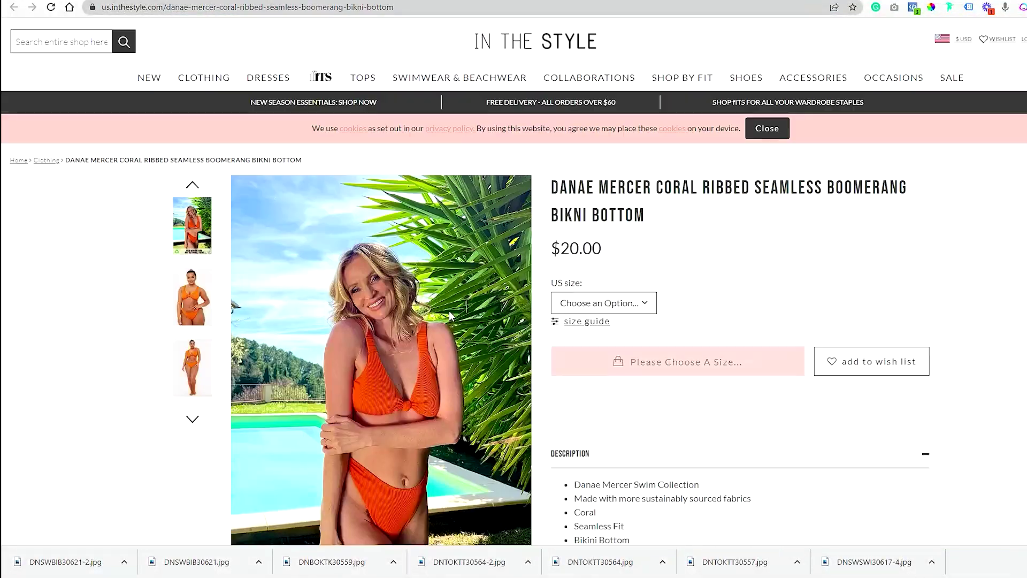
Save the coral bikini bottom's second product photo as DNSWBIB30639-1.jpg in Downloads
click(193, 298)
scroll(187, 257, down, 2)
right_click(469, 334)
click(514, 367)
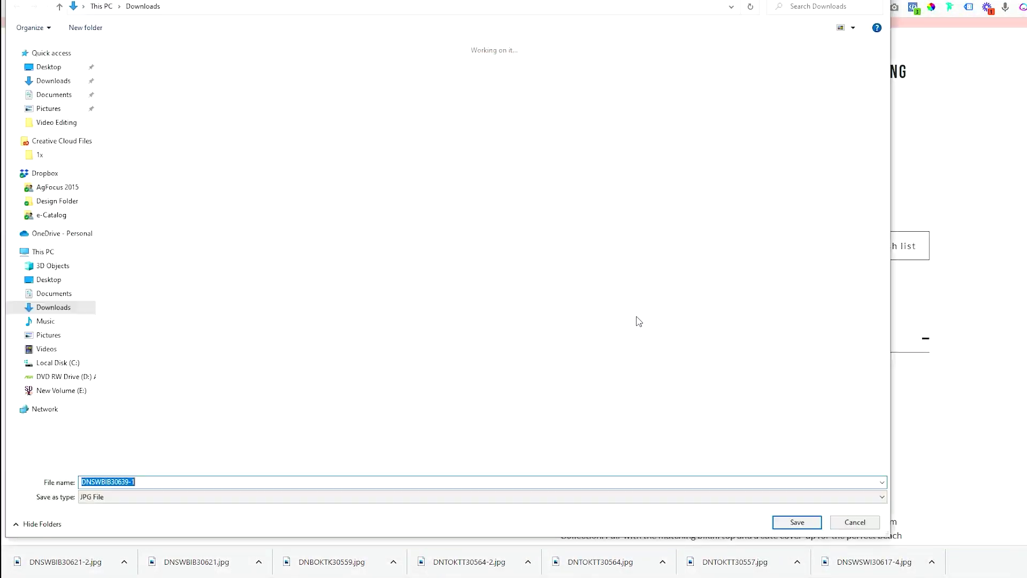
key(Return)
Download the beach bag photo DNACBAG30561-1.jpg and place it in the Figma email below the white crochet photo at about 237 px wide
key(alt+Left)
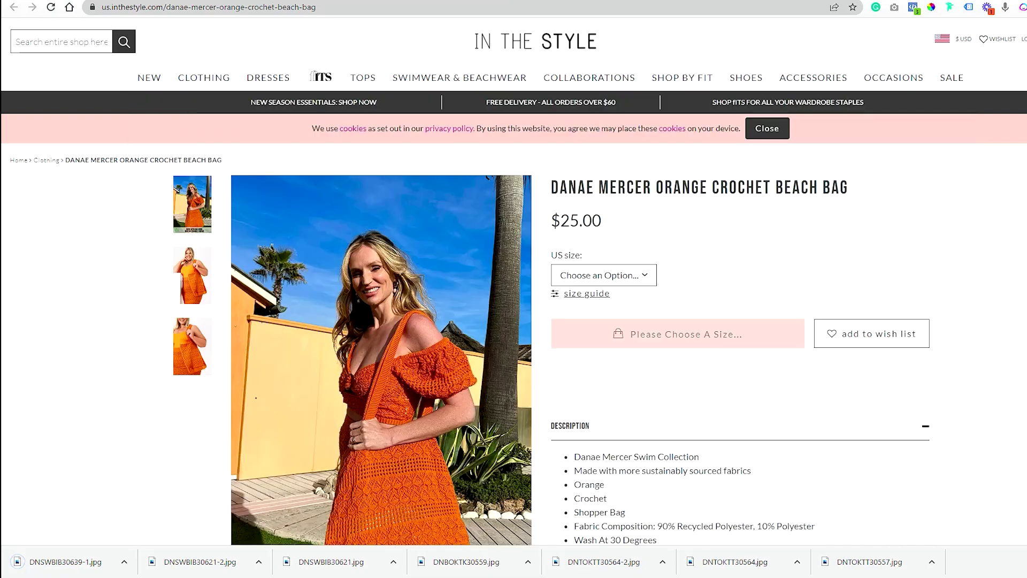
click(194, 375)
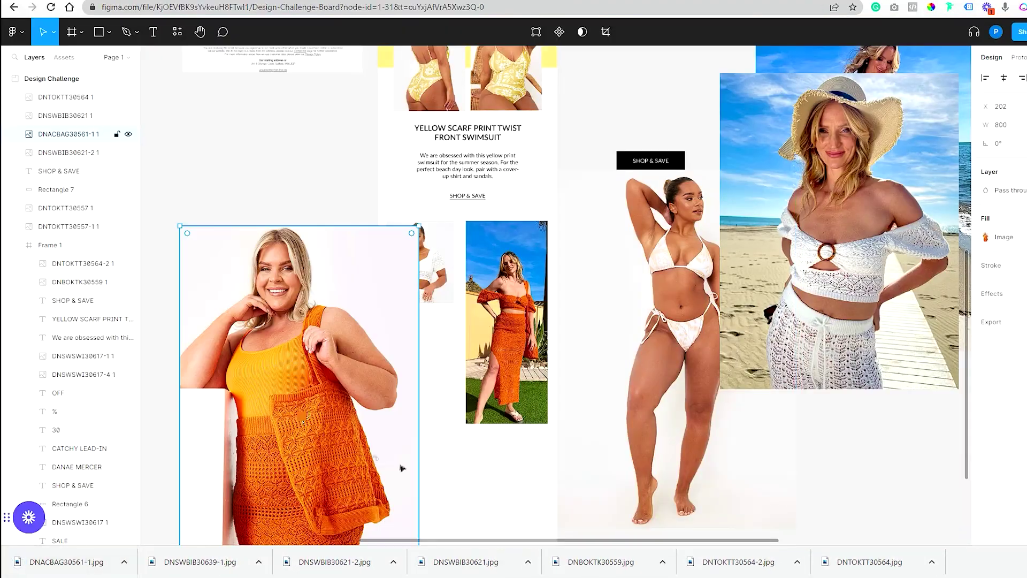
drag(401, 470, 436, 389)
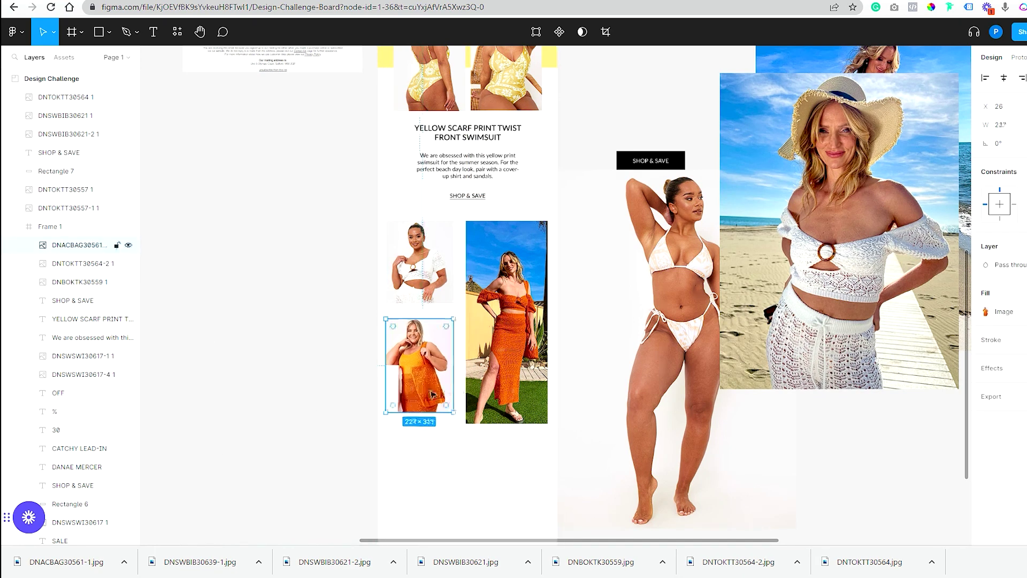
Add the DNSWBIB30639-1 orange bikini photo, trim and scale it down, and place it below the beach bag photo
drag(203, 370, 236, 375)
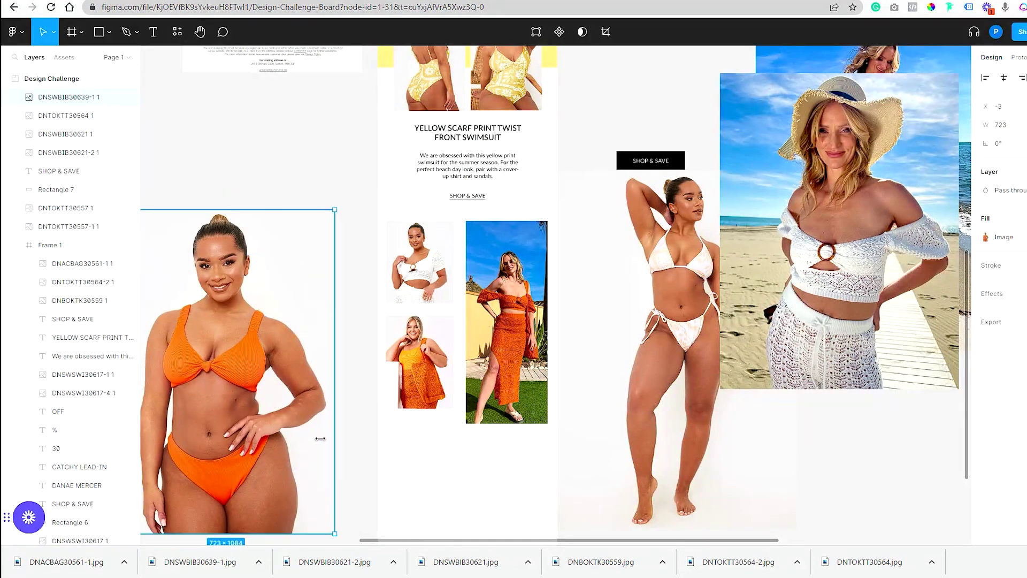
drag(337, 444, 185, 422)
drag(171, 385, 438, 485)
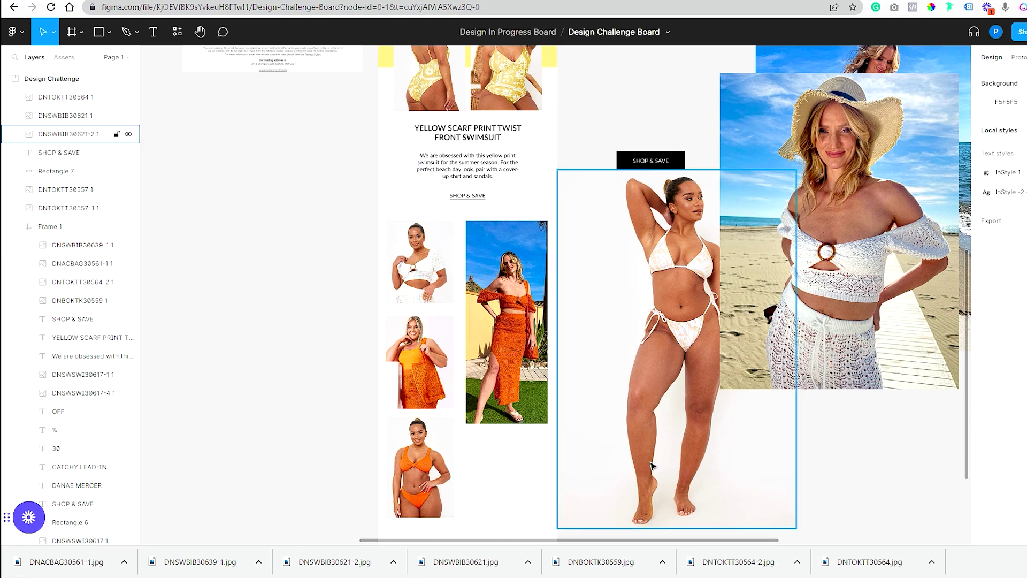
Scale the DNTOKTT30564 straw hat photo down to 277 × 366 and set it aside on the canvas
click(909, 348)
drag(959, 388, 800, 436)
scroll(325, 479, down, 1)
click(363, 470)
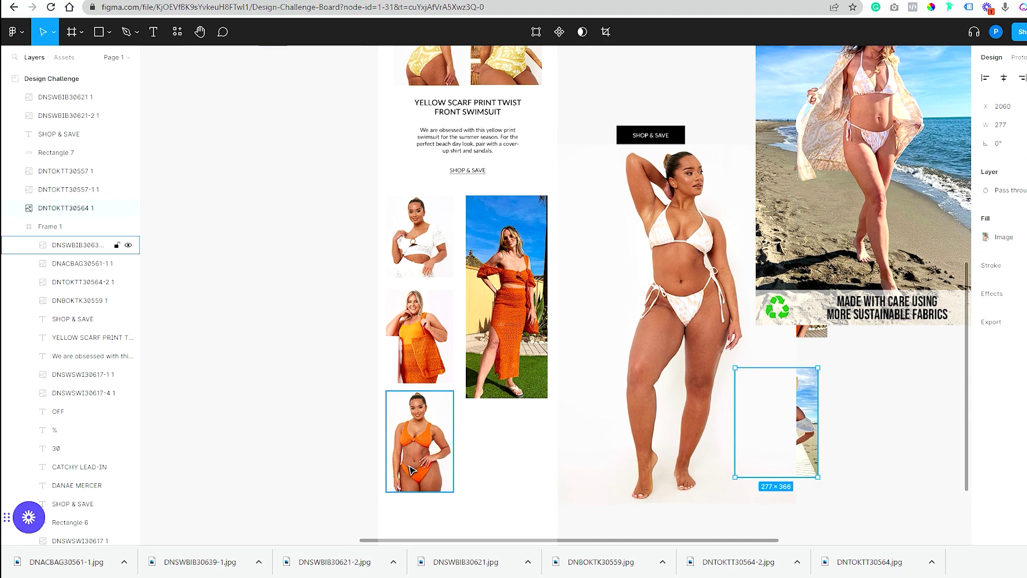
click(420, 460)
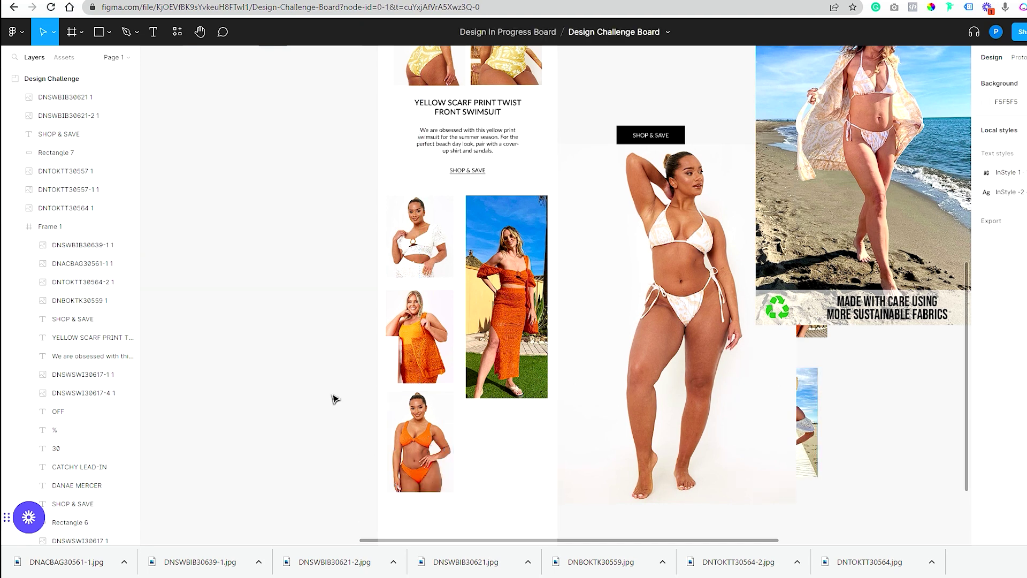
Move the orange bikini photo out of the email and enlarge the beach bag and white crochet photos to 241 px wide
drag(431, 439, 824, 404)
click(423, 348)
mouse_move(440, 389)
mouse_down()
mouse_move(443, 399)
mouse_move(438, 385)
mouse_up()
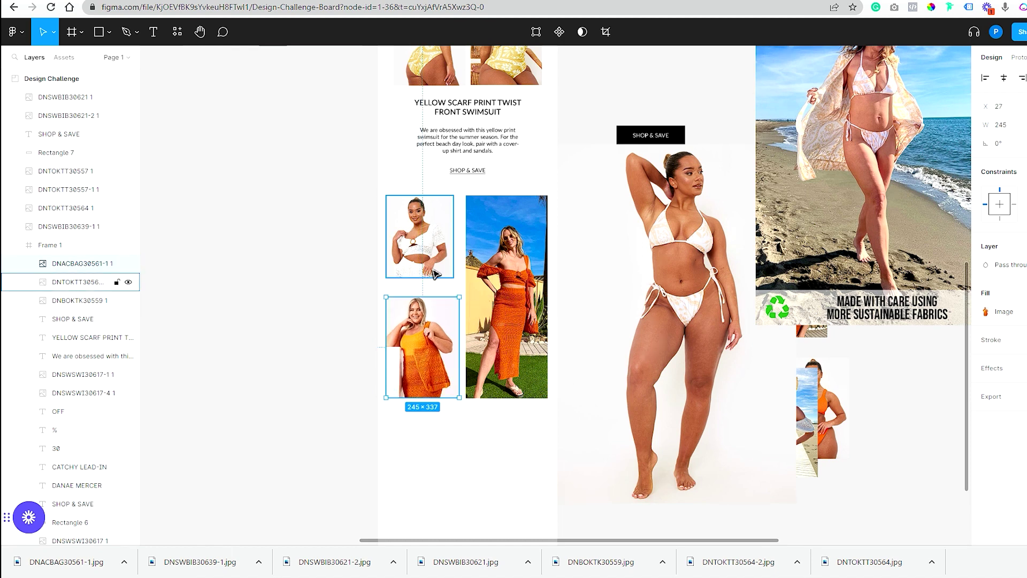
click(435, 274)
drag(454, 278, 426, 282)
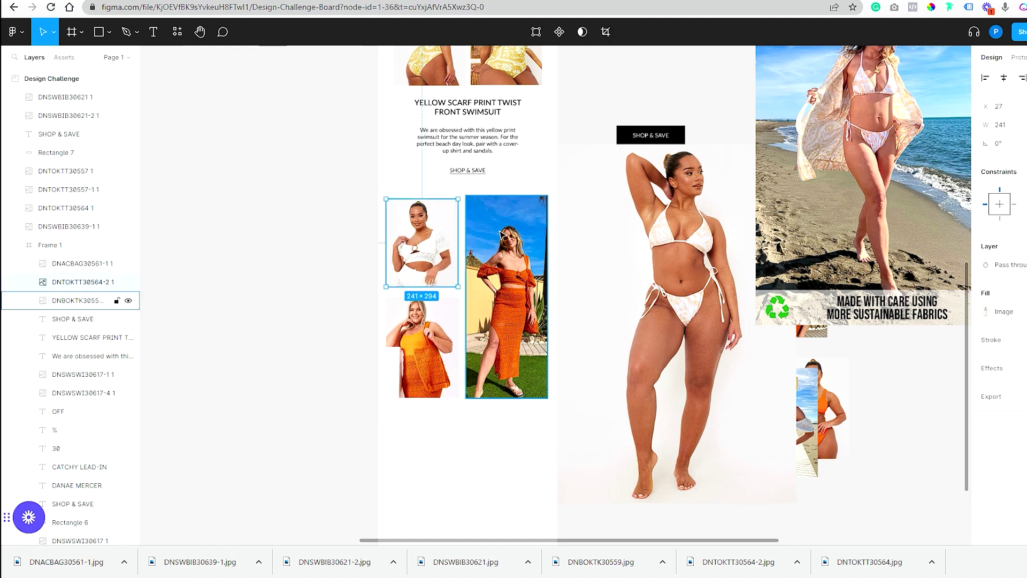
click(451, 367)
drag(450, 397, 457, 391)
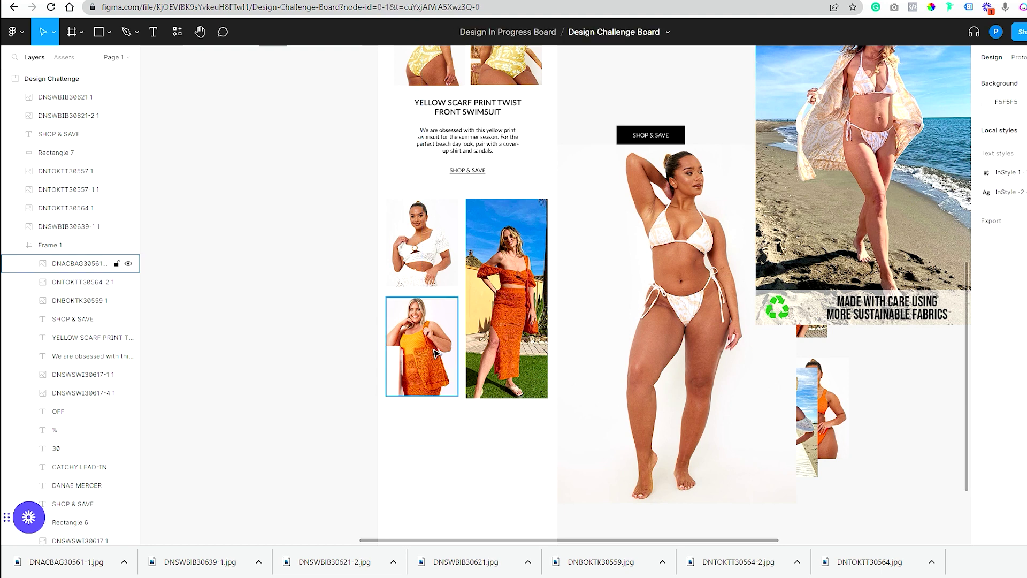
Fit the orange outfit photo to the 645 px height of the two stacked photos and move all three up
click(508, 294)
drag(530, 199, 313, 407)
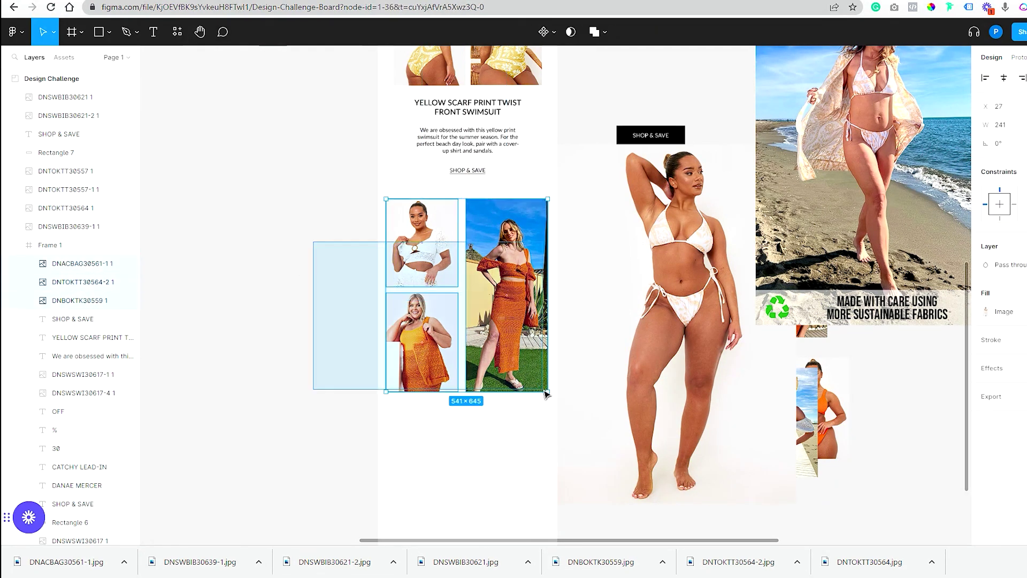
click(295, 377)
Replace the orange outfit photo in the email with the DNTOKTT30557-1 orange crochet photo at 299 × 449
drag(506, 316, 792, 365)
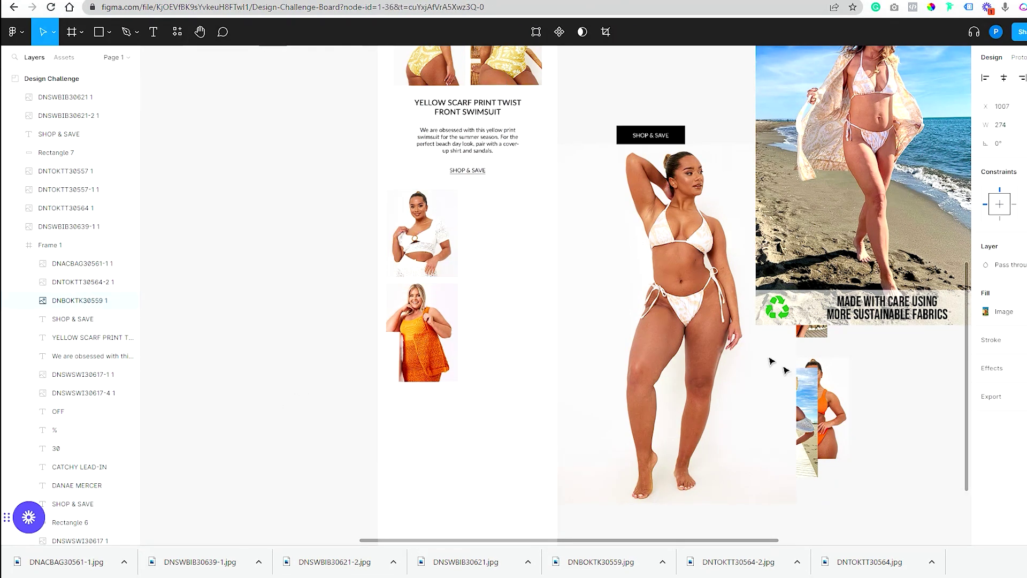
scroll(791, 365, right, 5)
click(528, 268)
drag(528, 277, 385, 315)
drag(449, 381, 368, 294)
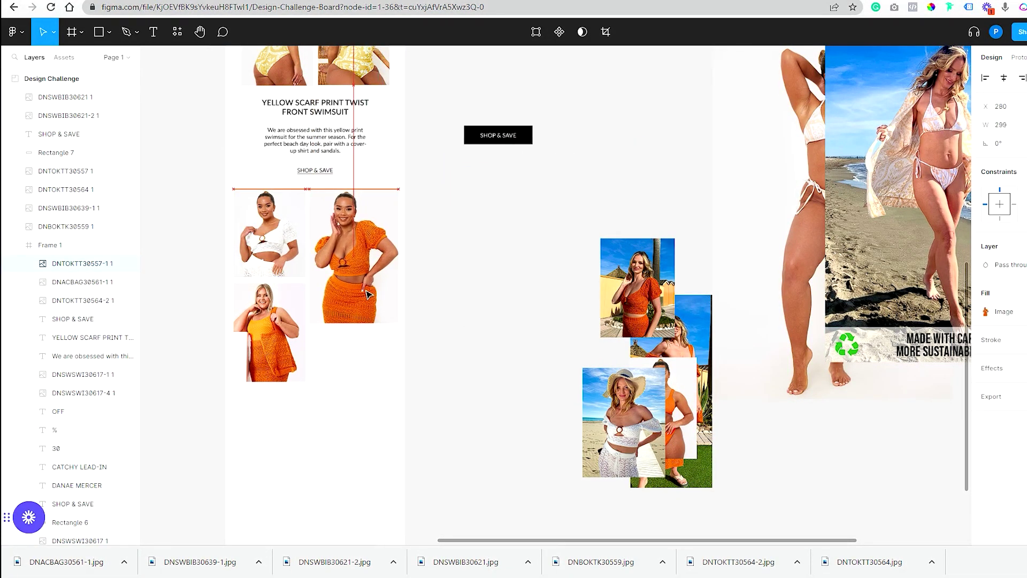
Spread out the DNTOKTT30557, DNTOKTT30564 and DNBOKTK30559 photos on the canvas beside the email frame
drag(636, 289, 545, 278)
drag(623, 422, 510, 405)
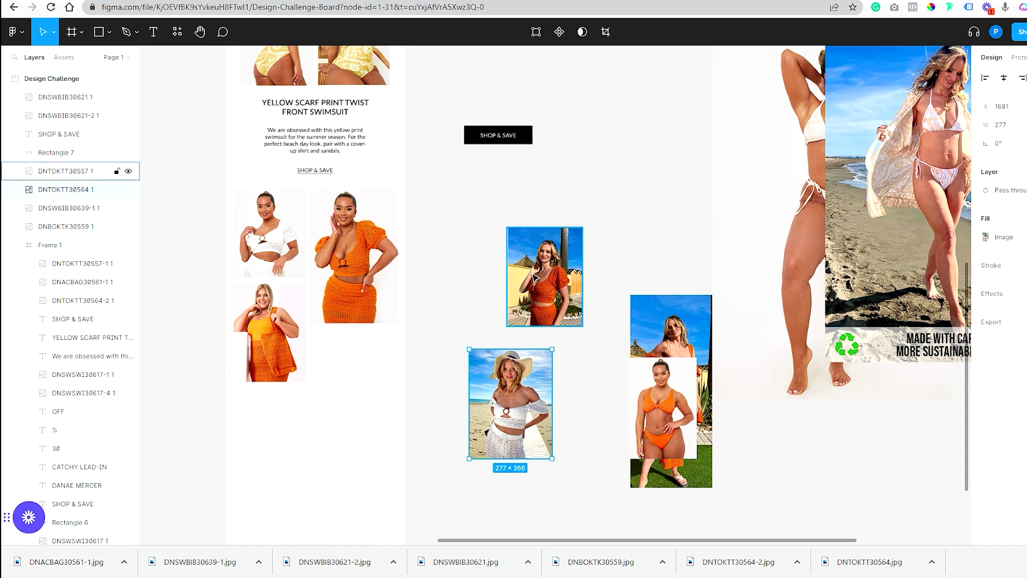
drag(669, 326, 669, 233)
Try the orange bikini photo at 299 × 449, and the DNTOKTT30557 photo, below the orange crochet photo in the email
drag(663, 407, 321, 380)
drag(370, 434, 377, 463)
click(438, 491)
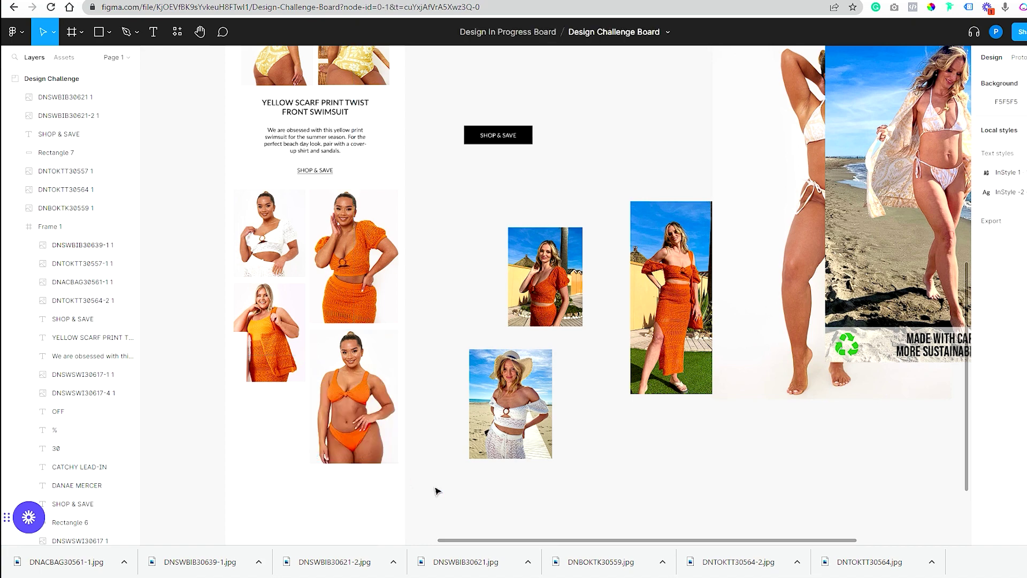
drag(347, 422, 637, 437)
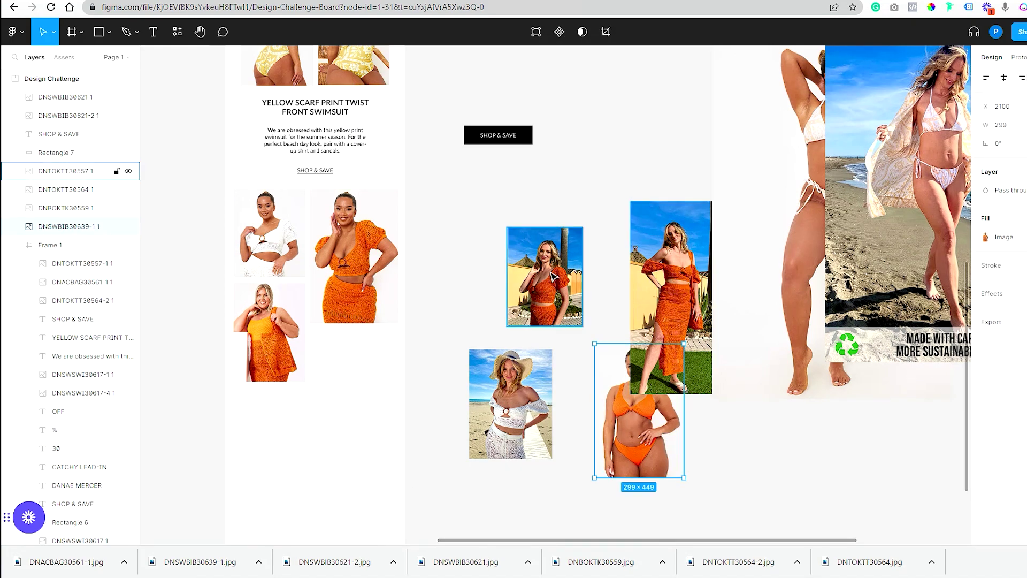
drag(546, 276, 339, 381)
key(ctrl+z)
Try the DNSWBIB30621-2 white bikini photo, cropped and scaled to 299 × 236, below the orange crochet photo
drag(802, 161, 578, 163)
drag(729, 418, 591, 126)
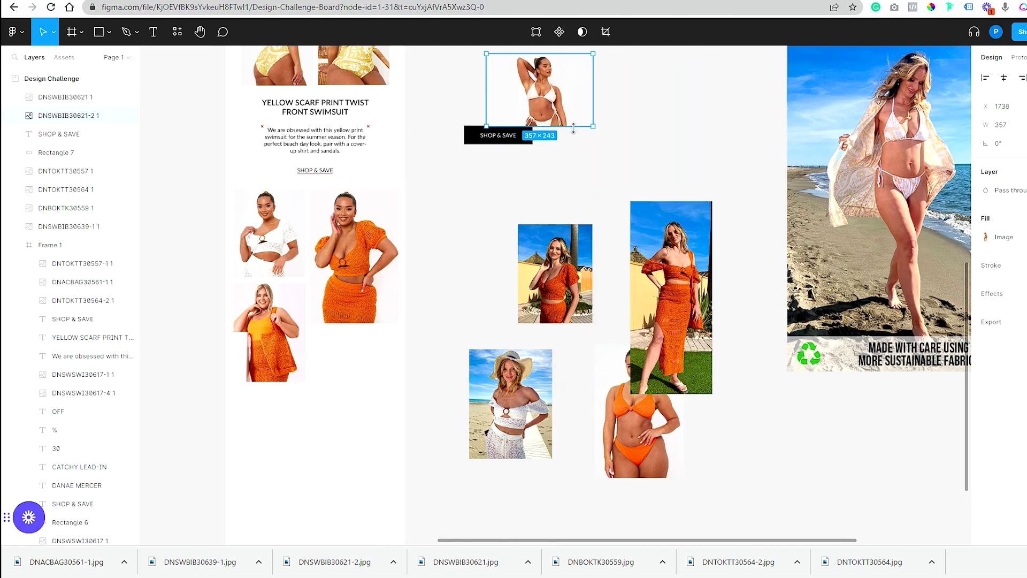
drag(544, 97, 367, 374)
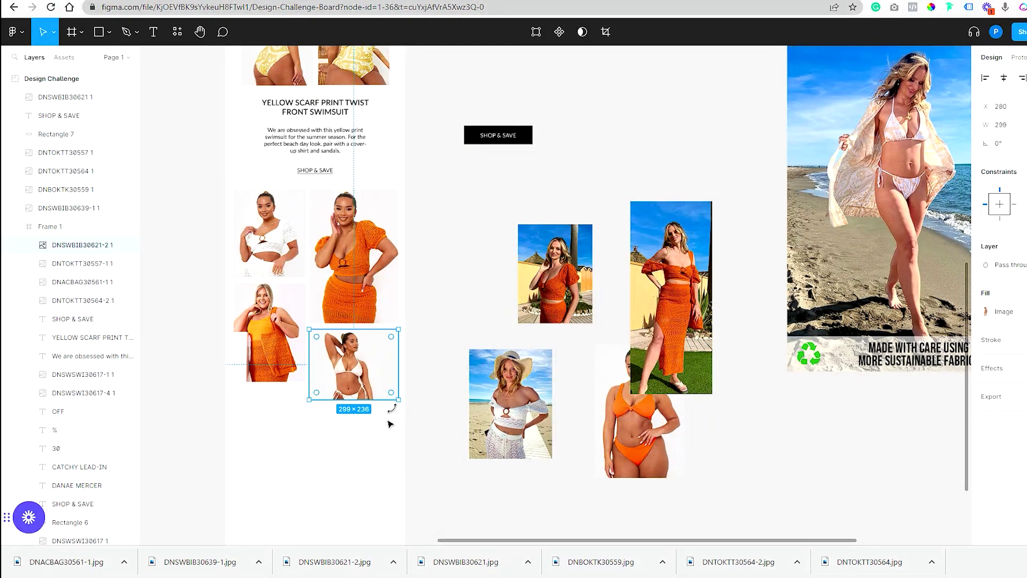
key(ctrl+z)
key(ctrl+z)
Draw a grey rectangle about 293 × 179 below the orange crochet photo, level with the beach bag photo's lower edge
click(362, 322)
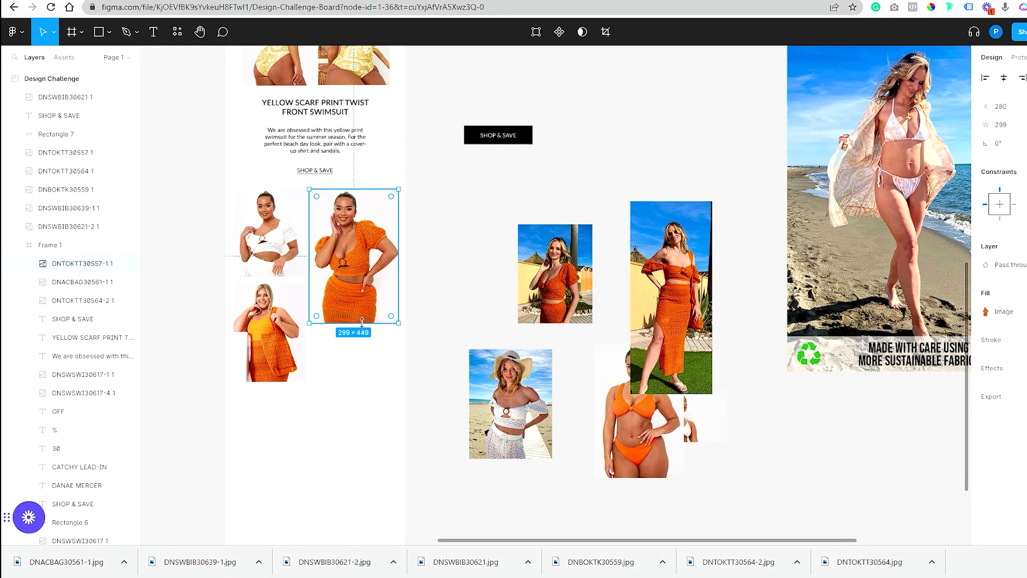
click(152, 132)
drag(361, 323, 473, 383)
scroll(152, 132, left, 3)
drag(412, 331, 412, 328)
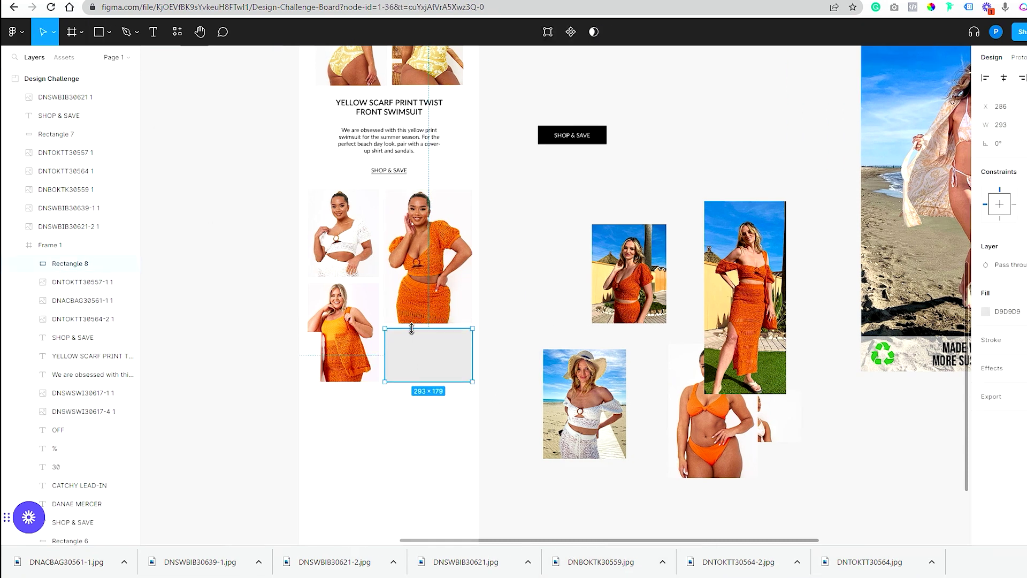
key(Escape)
scroll(340, 385, left, 4)
click(85, 356)
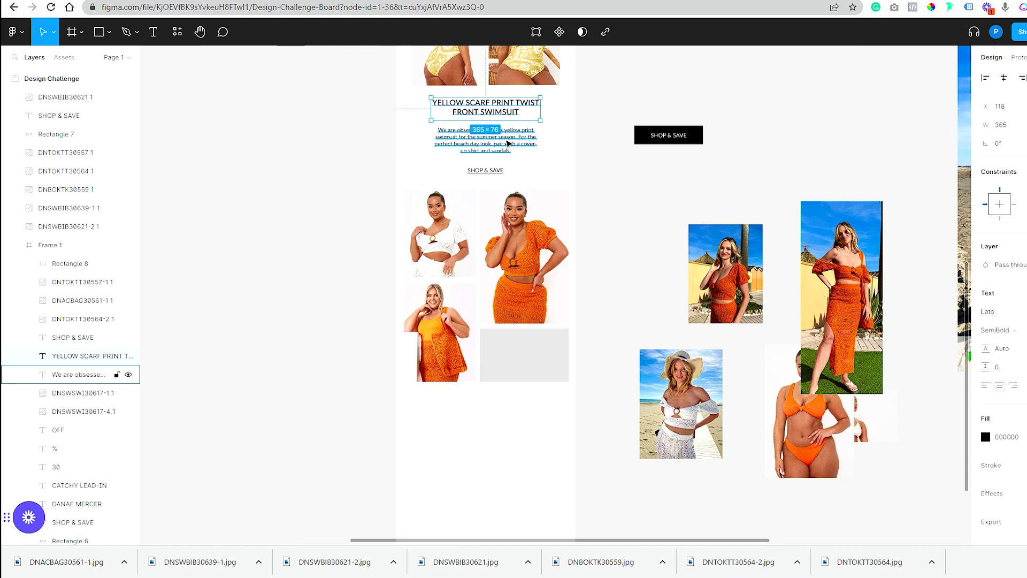
shift+click(86, 374)
shift+click(73, 337)
click(623, 224)
Move the beach bag photo and the grey rectangle down to leave room for captions under the upper photos
drag(434, 355, 433, 377)
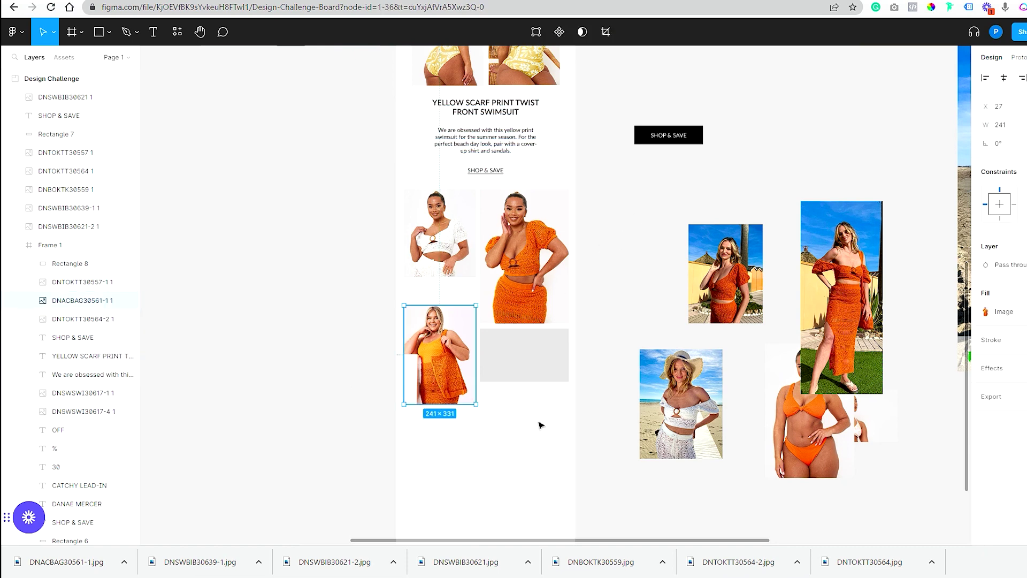
drag(532, 376, 532, 399)
key(Escape)
Add underlined TBD labels, left-aligned below each of the three photos and the grey rectangle
click(502, 170)
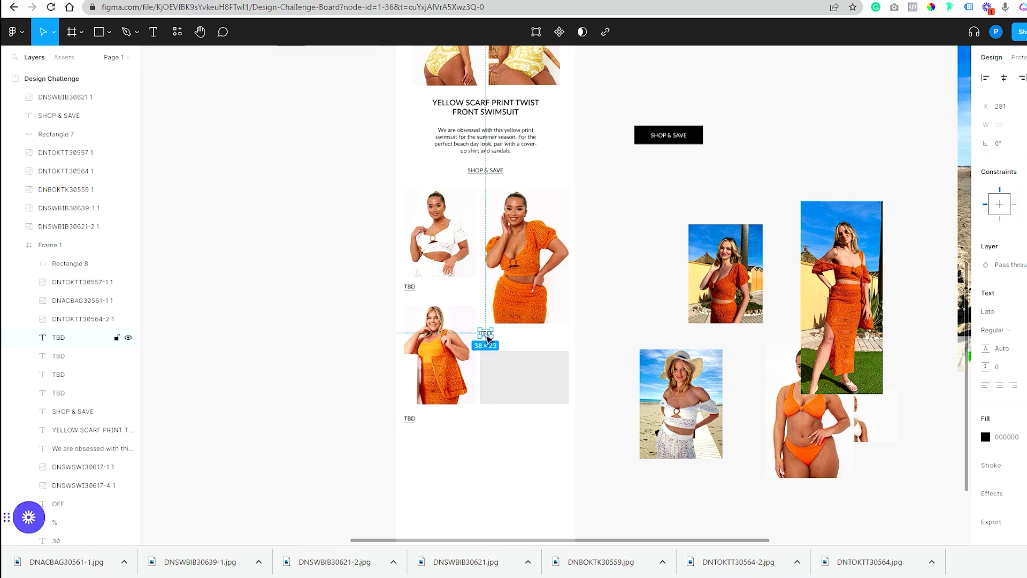
click(409, 418)
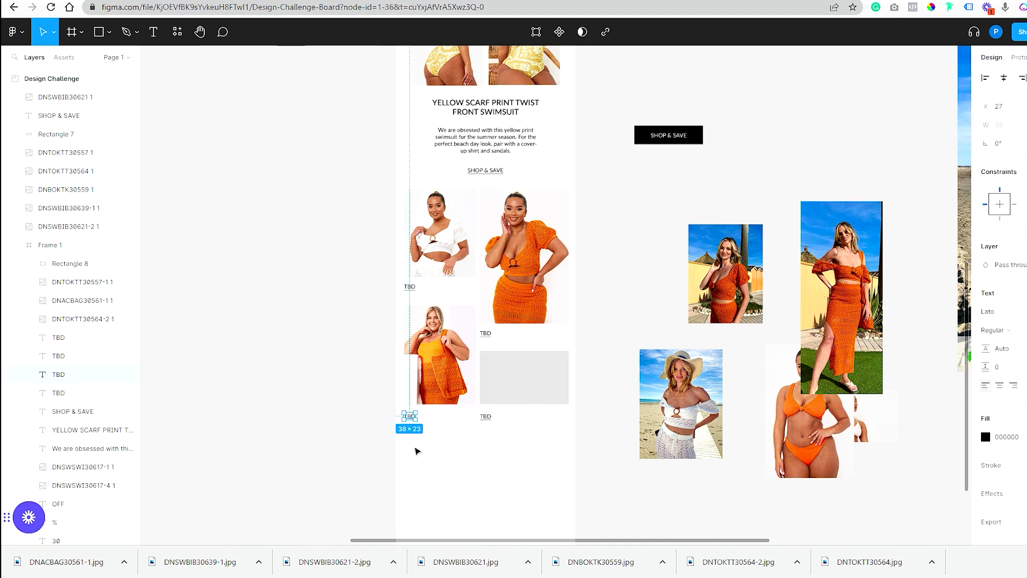
Align the TBD labels under the grey rectangle and the white crochet top photo with the outer end of each image
scroll(420, 445, up, 3)
click(597, 297)
click(575, 438)
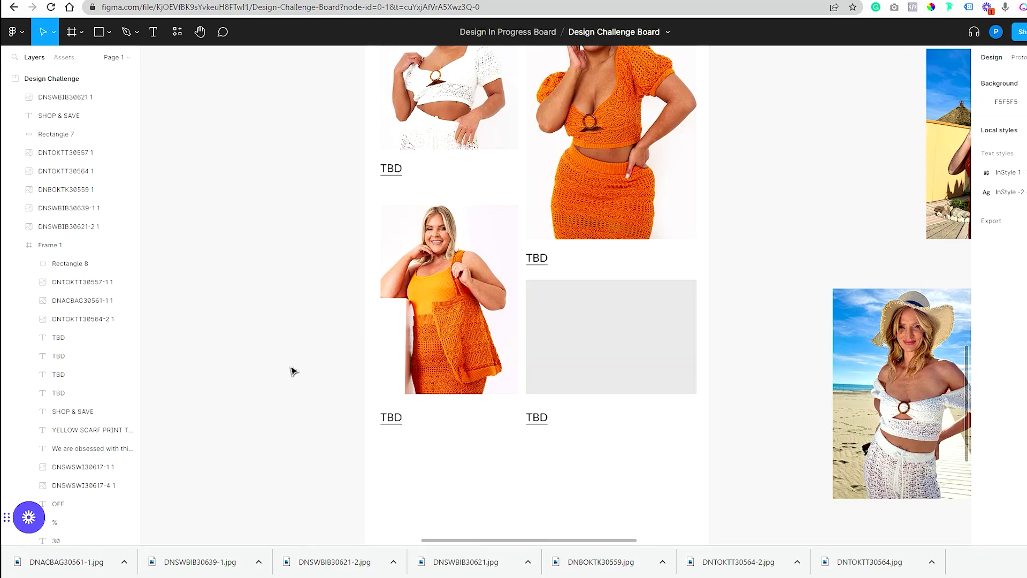
scroll(292, 381, down, 3)
drag(443, 412, 530, 412)
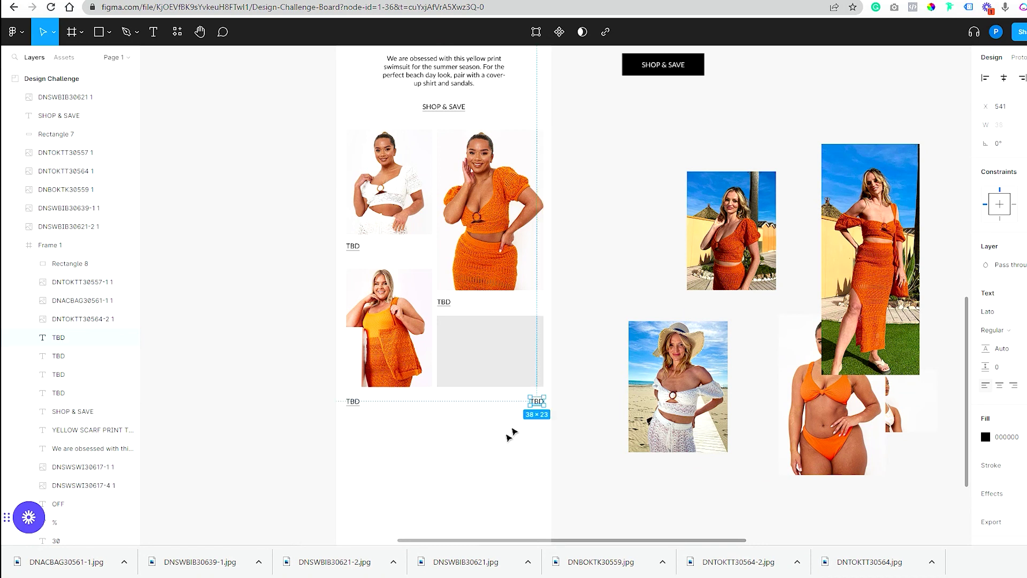
click(512, 433)
click(353, 246)
drag(353, 245, 422, 246)
click(266, 329)
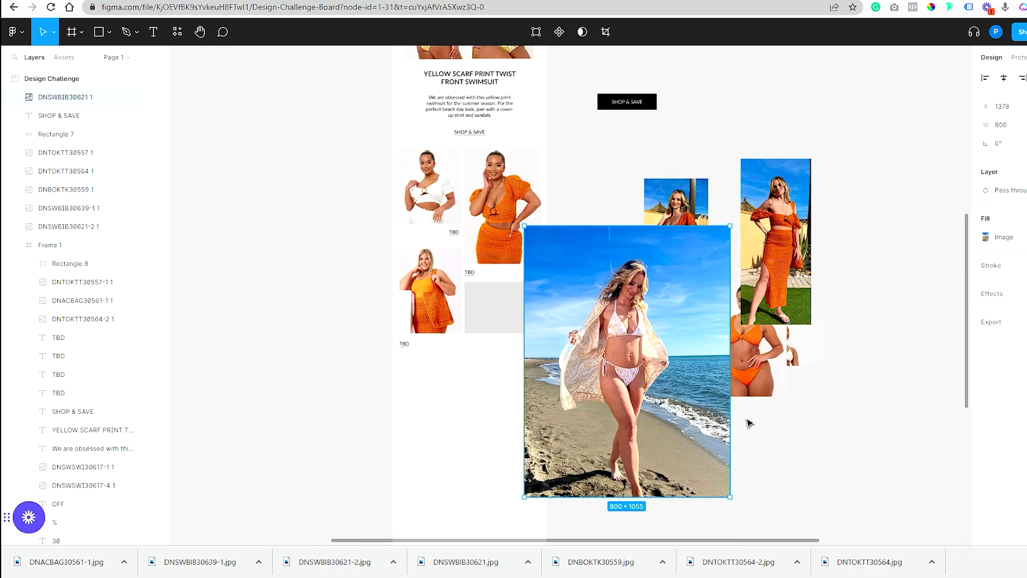
Try the DNSWBIB30621 beach photo, cropped to a narrow portrait, below the beach bag photo's TBD label
drag(745, 420, 721, 408)
drag(854, 367, 439, 365)
click(592, 374)
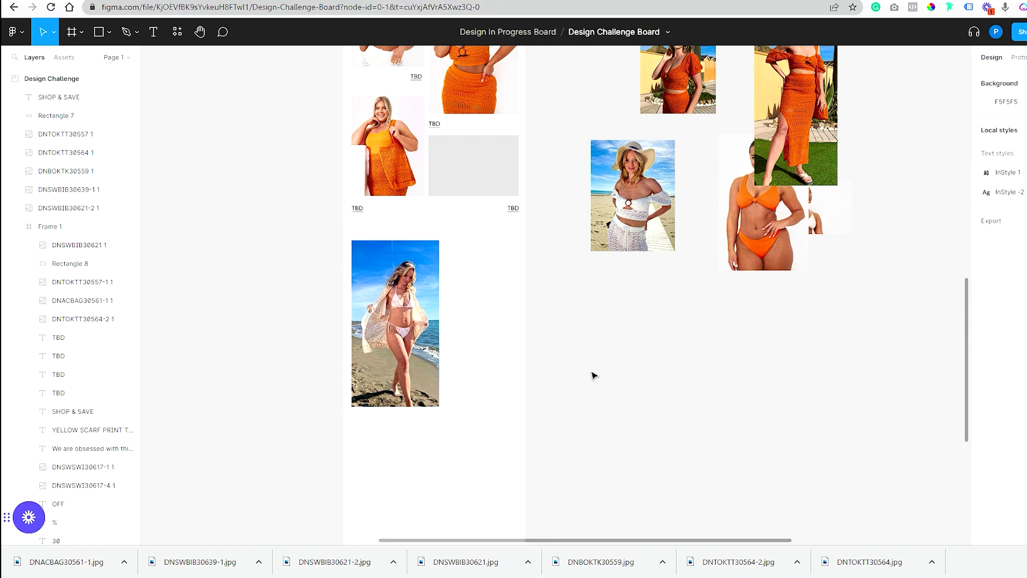
Try the tall orange crochet skirt photo beside the beach photo, take it back, and move the orange bikini photo lower on the canvas
drag(810, 92, 502, 417)
scroll(511, 418, down, 2)
key(ctrl+z)
scroll(689, 397, up, 5)
drag(760, 321, 696, 448)
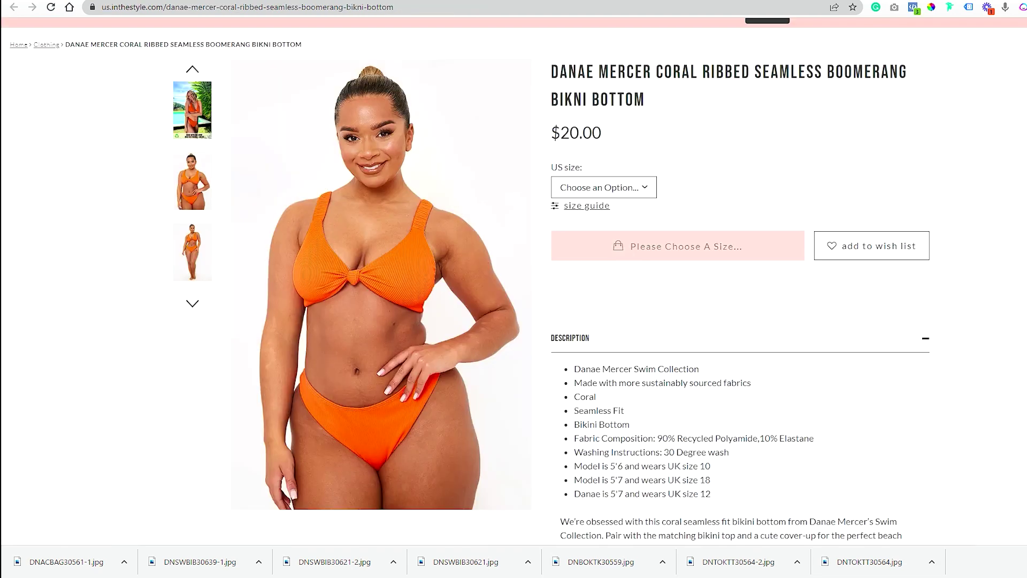
Save the poolside image from the coral boomerang bikini bottom product page as DNSWBIB30639.jpg
click(195, 136)
right_click(409, 268)
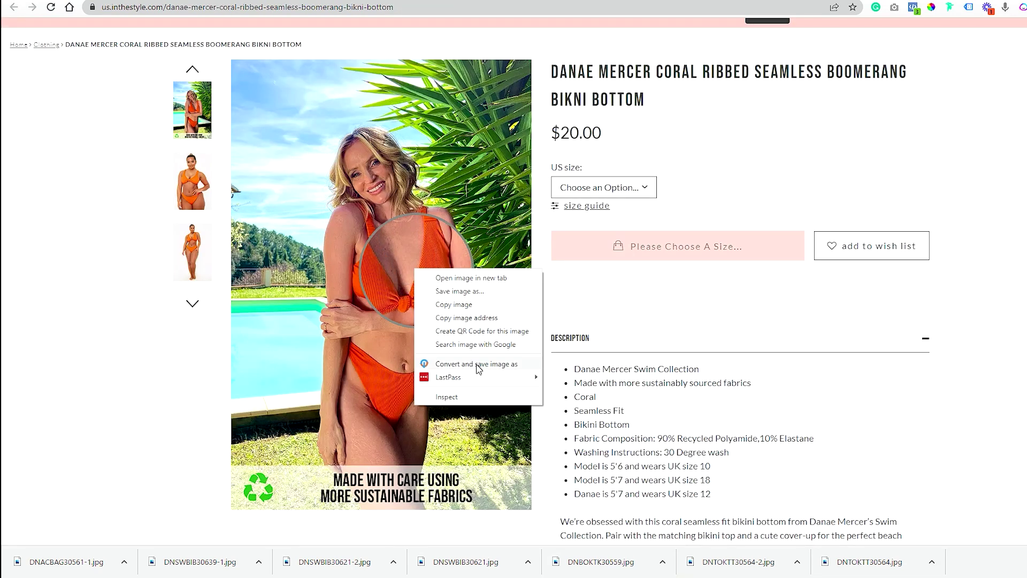
click(448, 284)
key(Return)
key(ctrl+Tab)
Try the DNSWBIB30639 poolside photo, cropped to a narrow portrait, below the beach photo against the email's outer edge
drag(43, 562, 625, 425)
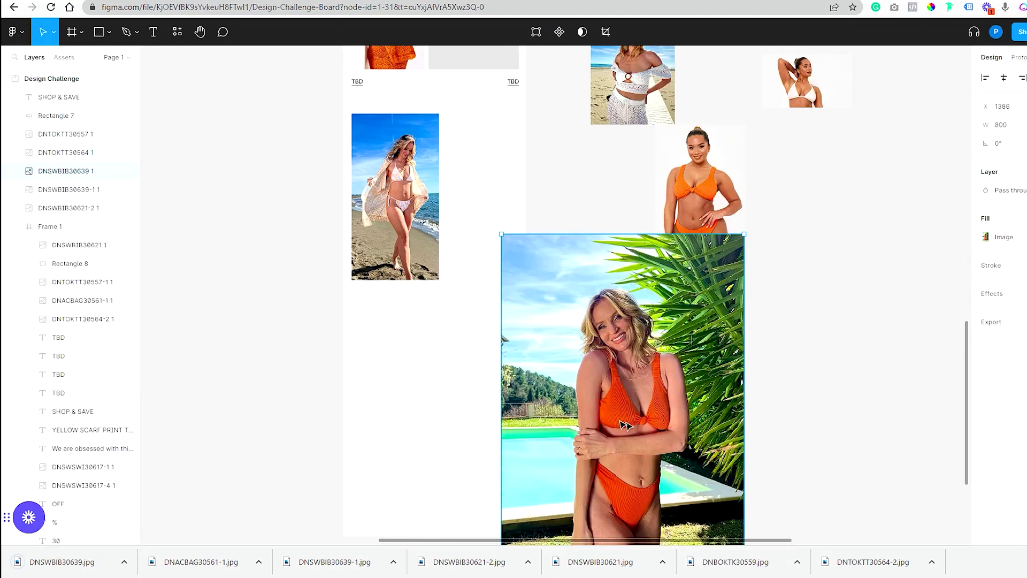
drag(744, 421, 600, 420)
drag(501, 455, 415, 426)
click(633, 453)
Try the cut-out model images Untitled design (91) beside the beach photo and Untitled design (92) beside the poolside photo
key(ctrl+v)
drag(572, 267, 476, 252)
drag(70, 561, 669, 385)
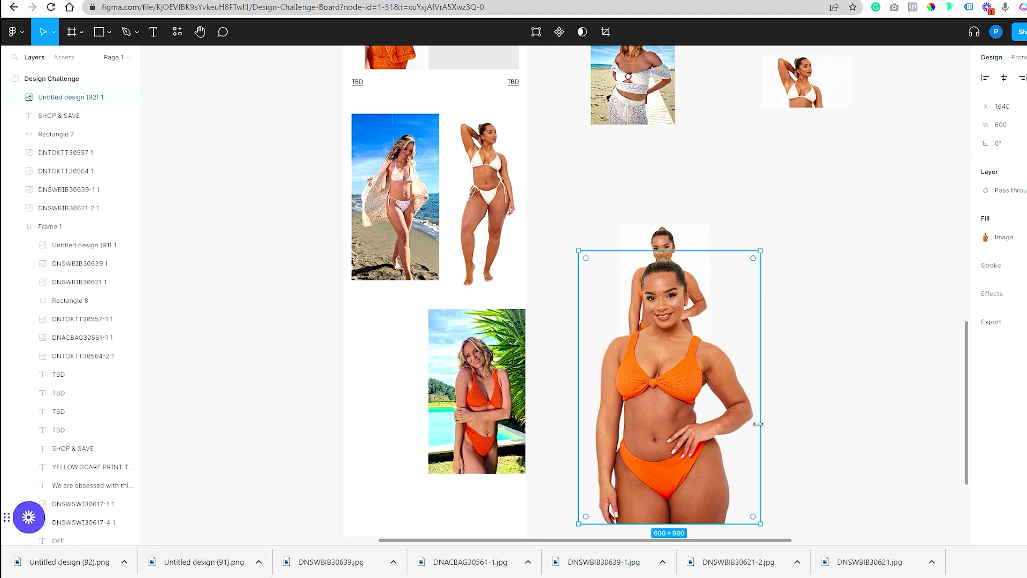
drag(642, 455, 370, 436)
click(675, 469)
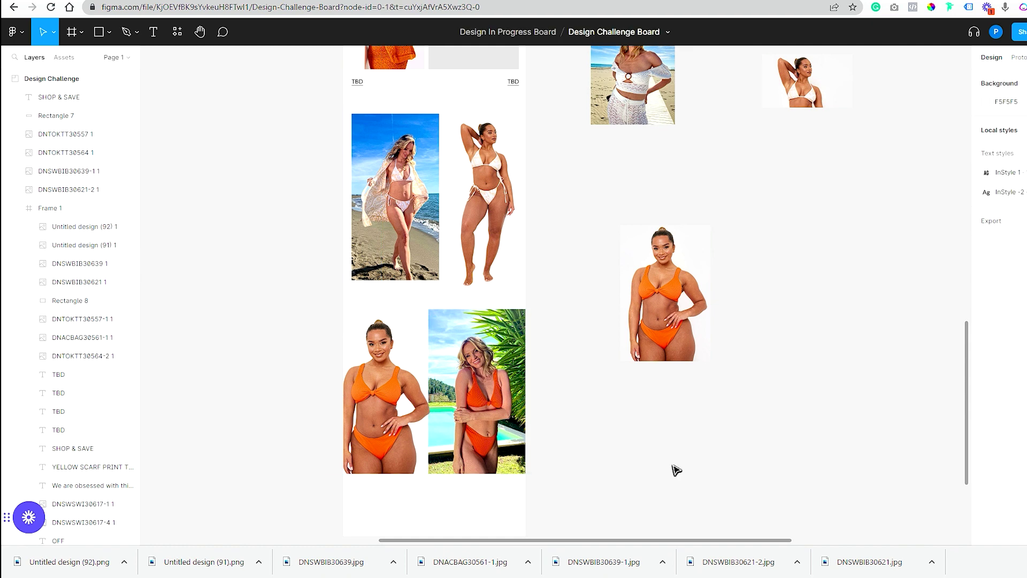
Delete the trial bikini photos below the product grid and clear the spare bikini and crochet photos from the canvas
scroll(344, 449, left, 3)
scroll(680, 468, up, 2)
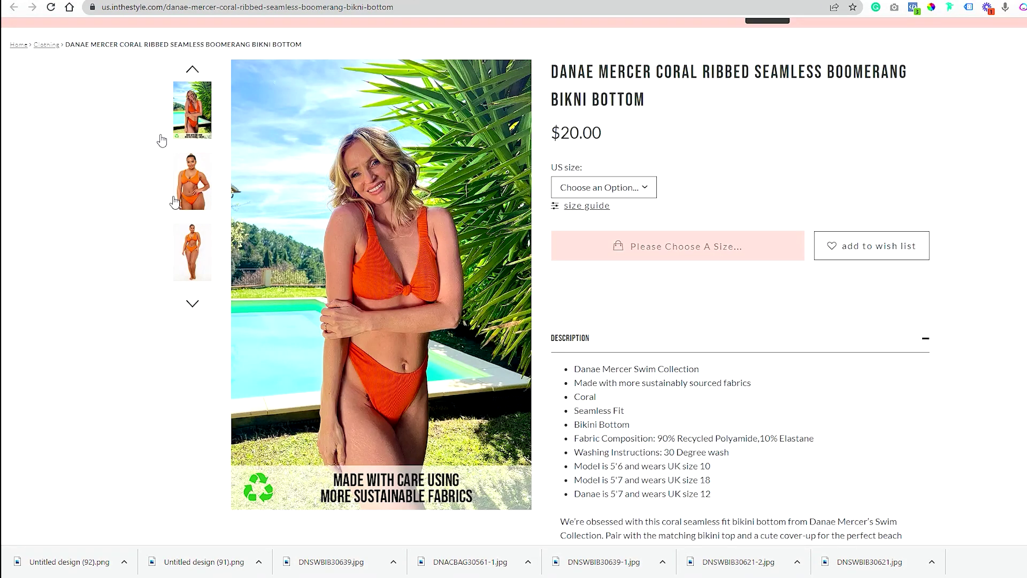
click(192, 69)
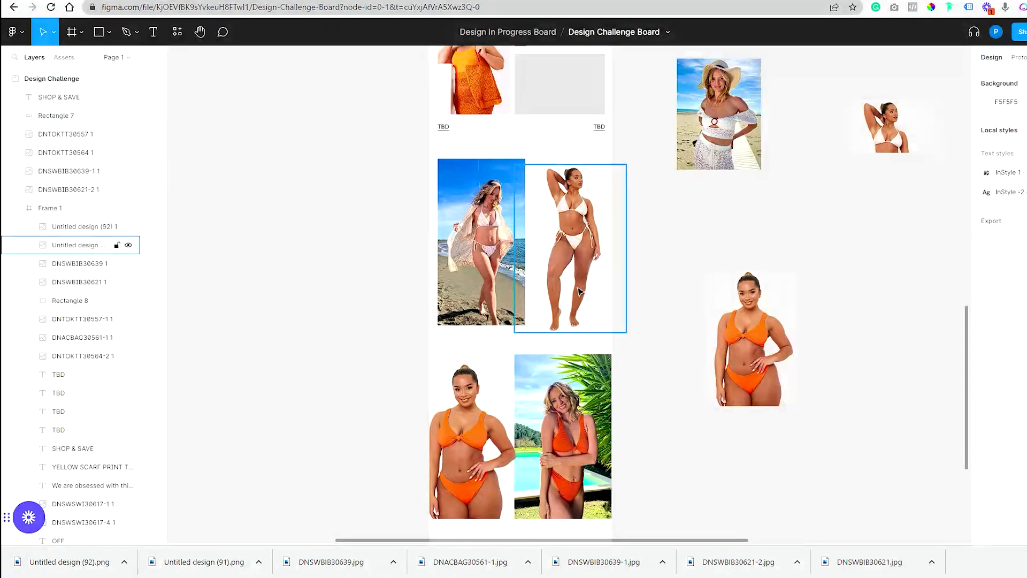
click(580, 291)
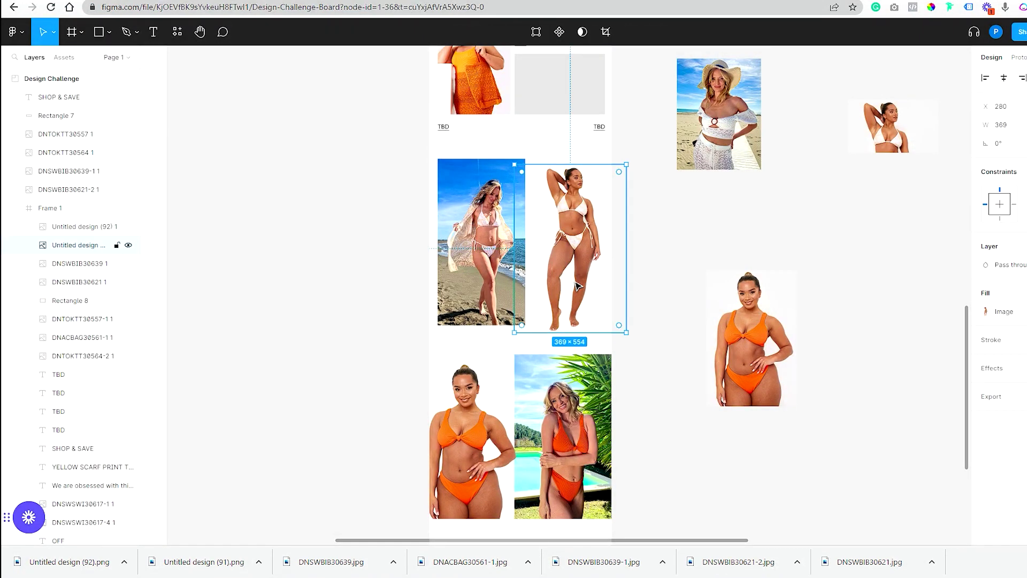
key(Delete)
key(Delete)
drag(744, 133, 738, 270)
key(Delete)
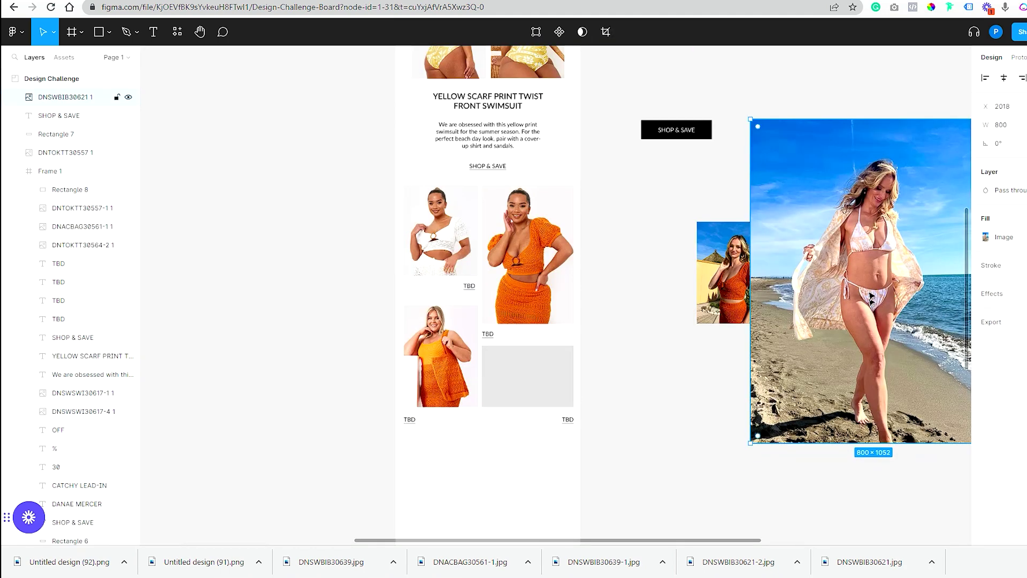
Place the DNSWBIB30621 beach photo at full email width below the product grid and crop off its lower part
drag(871, 297, 517, 458)
scroll(515, 483, down, 3)
scroll(525, 395, down, 3)
drag(525, 395, 525, 297)
scroll(619, 402, up, 8)
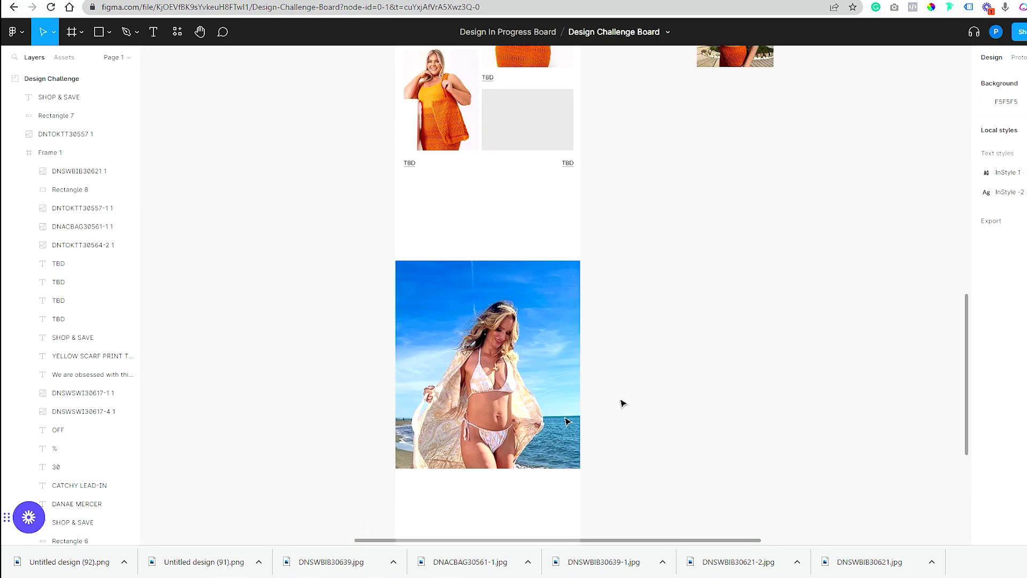
Delete the leftover DNTOKTT30557 photo and centre the black SHOP & SAVE button over the beach photo's upper edge
scroll(675, 440, up, 3)
click(80, 134)
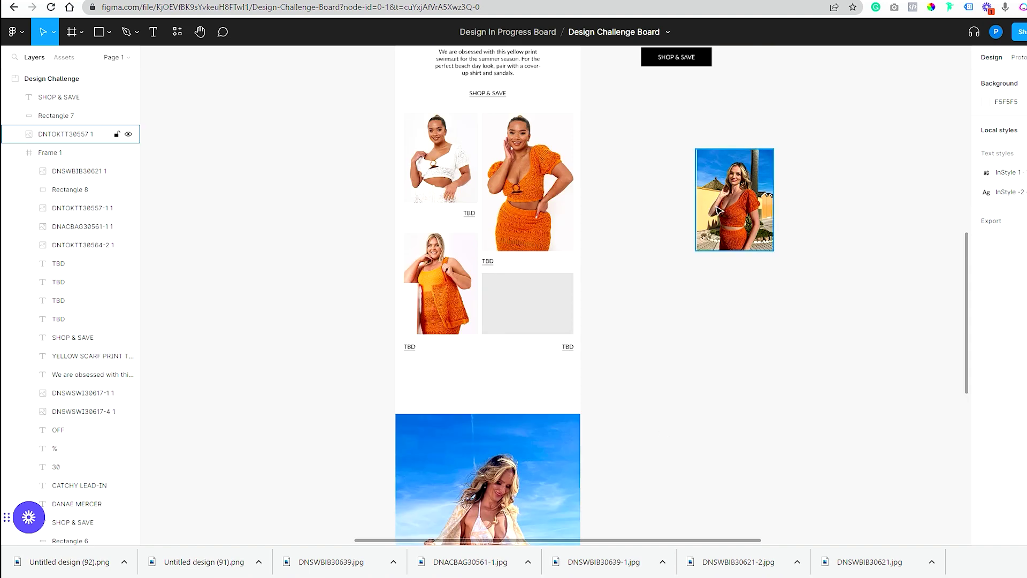
key(Delete)
scroll(715, 207, up, 5)
drag(715, 207, 637, 254)
scroll(685, 77, down, 4)
drag(686, 76, 489, 412)
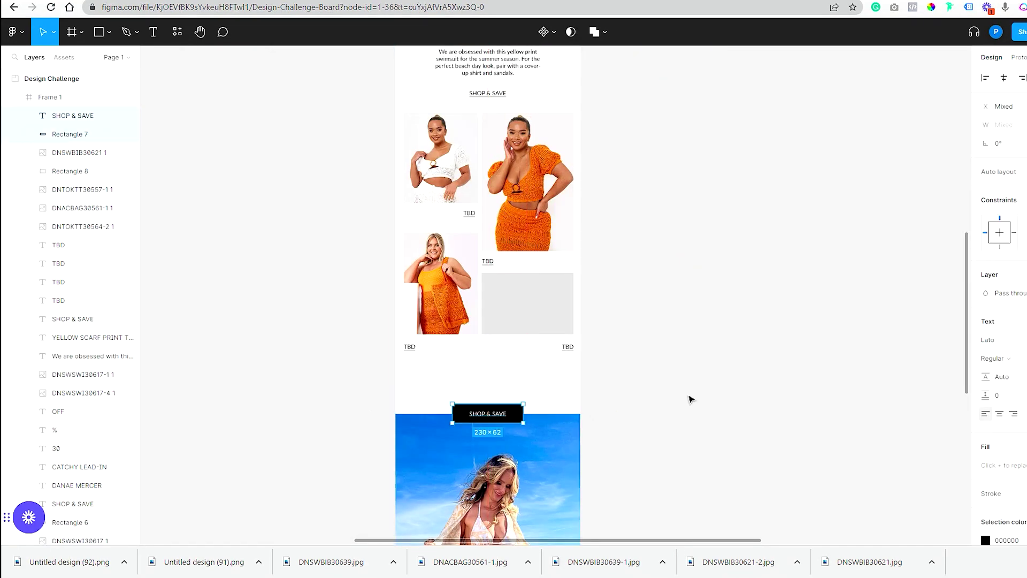
click(688, 396)
Move the product grid down and place a copy of the YELLOW SCARF PRINT TWIST FRONT SWIMSUIT heading above it
scroll(689, 397, up, 3)
scroll(621, 408, down, 1)
drag(600, 463, 401, 209)
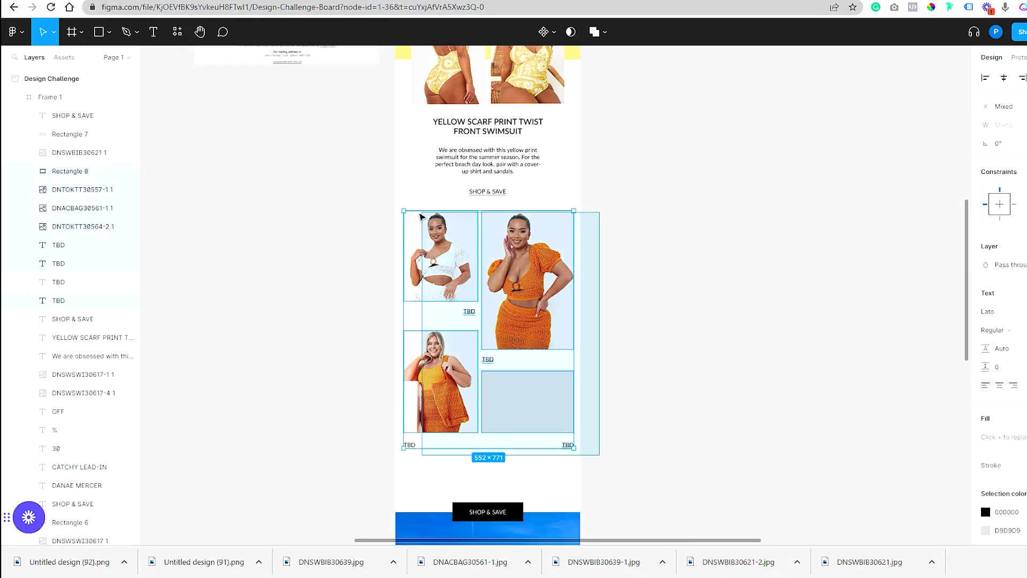
drag(528, 300, 527, 337)
click(547, 168)
click(506, 133)
key(ctrl+d)
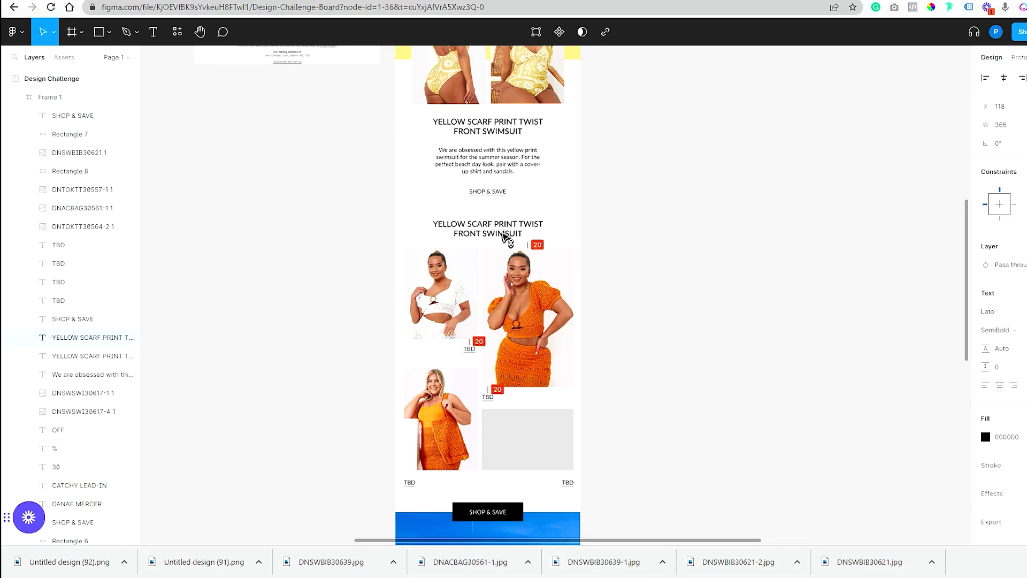
click(658, 239)
Set the copied heading aside on the canvas and move the product grid back up beneath the SHOP & SAVE link
drag(605, 502, 402, 246)
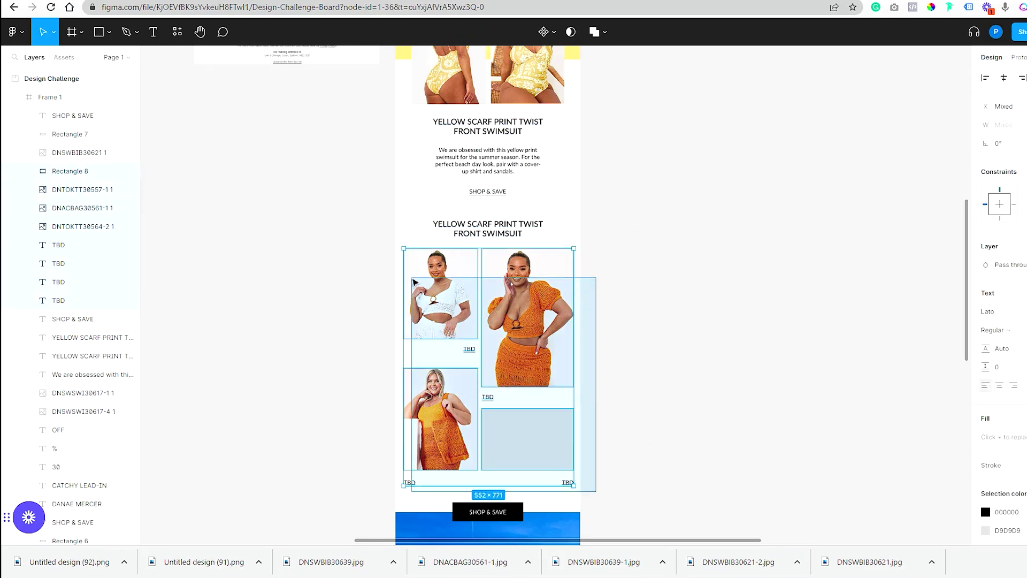
click(488, 228)
drag(488, 229, 673, 320)
drag(603, 501, 400, 241)
drag(553, 355, 553, 318)
click(616, 348)
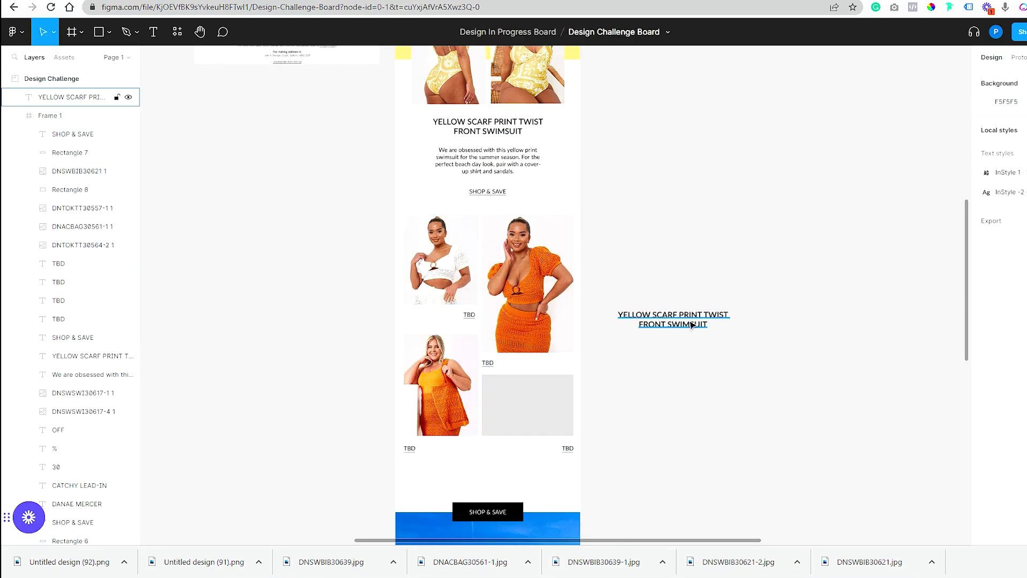
Place the copied heading between the product grid and the black button, and change its text to CATCHY TITLE 2
drag(693, 321, 509, 483)
scroll(659, 415, down, 2)
click(659, 416)
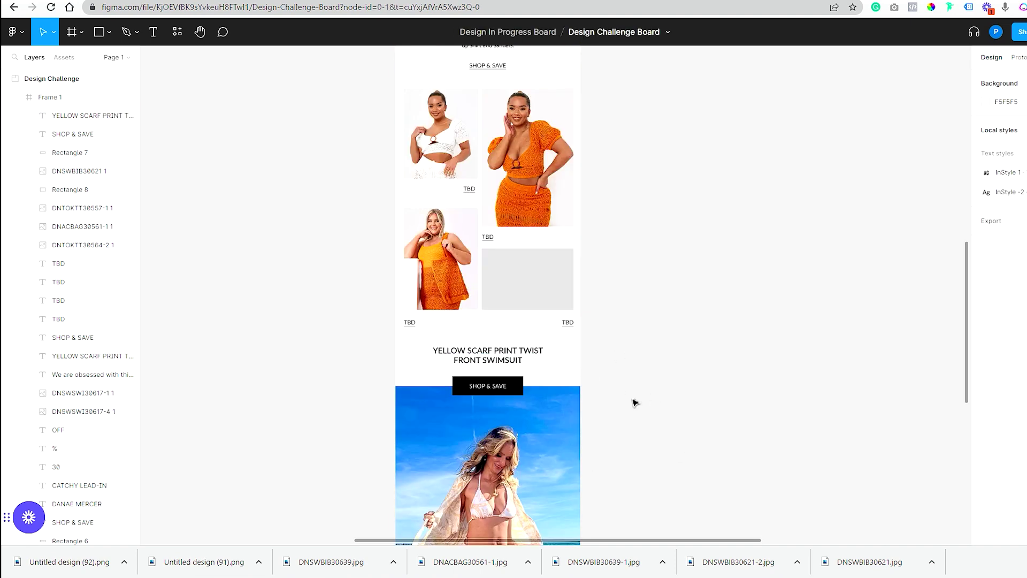
double_click(488, 355)
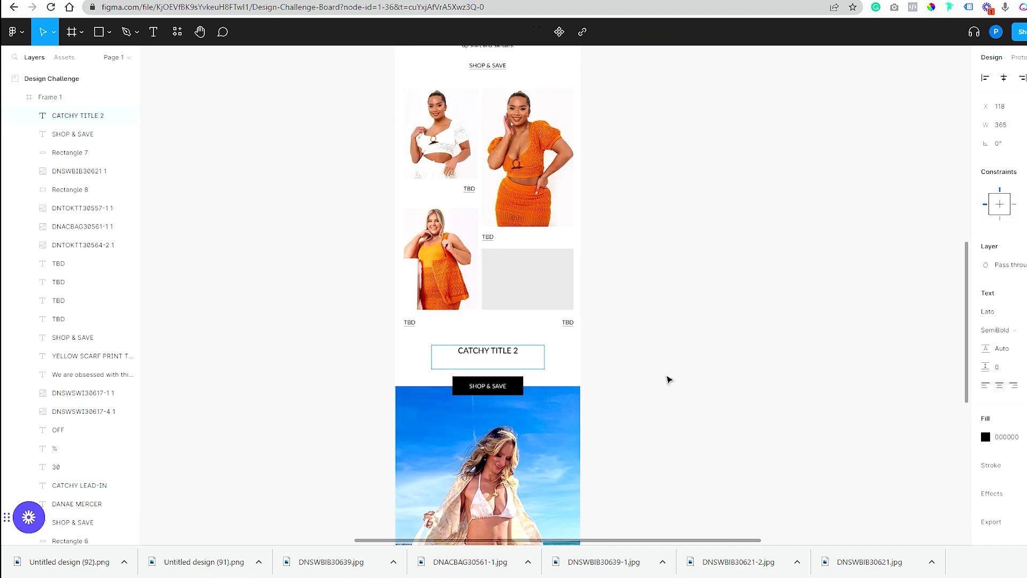
click(669, 380)
Try a copy of the yellow background rectangle, 665 × 522, behind the product grid
scroll(651, 356, down, 2)
scroll(690, 284, up, 10)
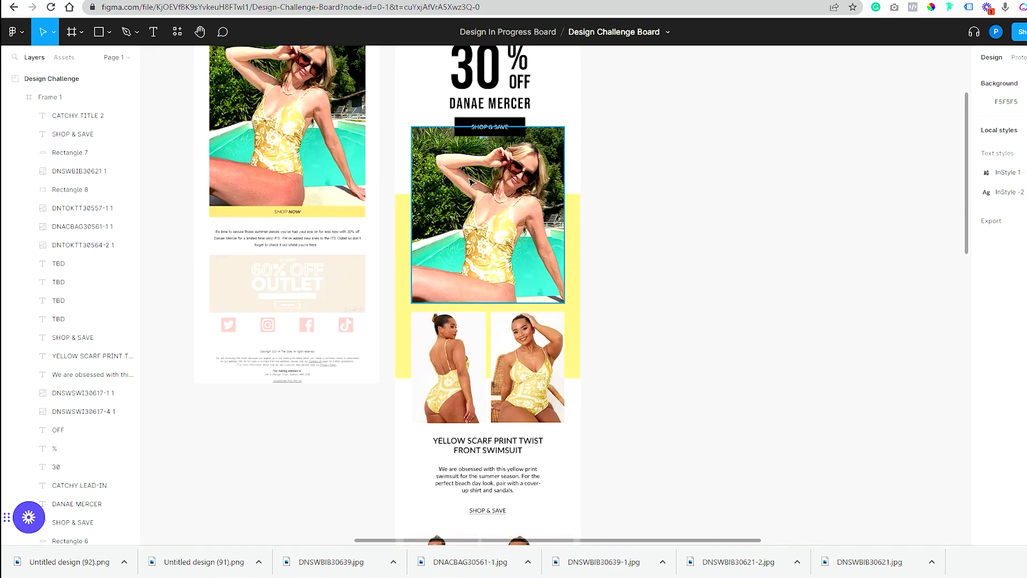
click(573, 252)
scroll(718, 340, down, 7)
drag(557, 164, 546, 424)
drag(577, 273, 576, 228)
drag(547, 452, 557, 344)
scroll(584, 166, up, 1)
drag(585, 150, 584, 236)
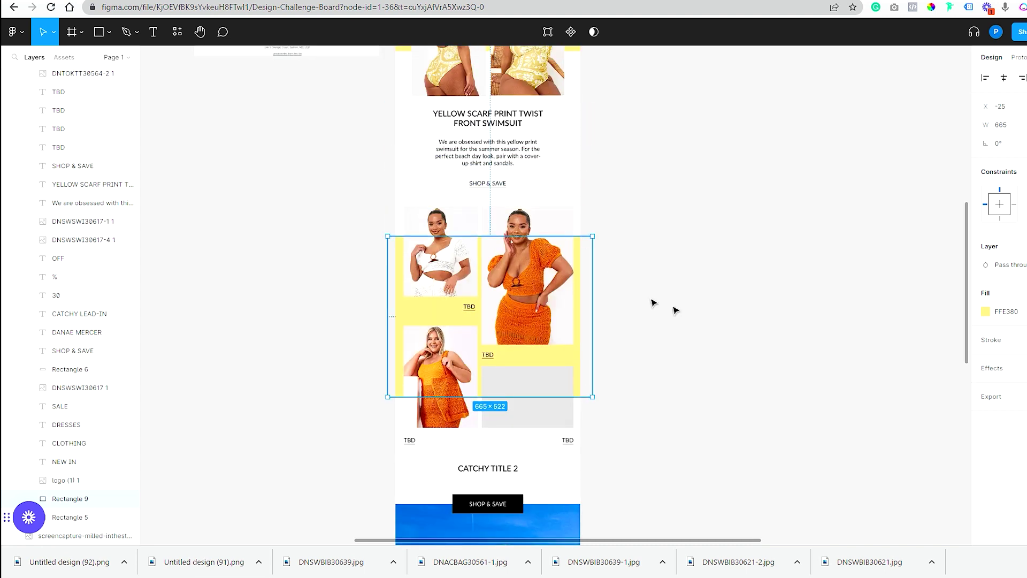
Try a sampled orange and a coral FF9B70 fill on the copied background rectangle, and remove the rectangle
key(i)
click(545, 250)
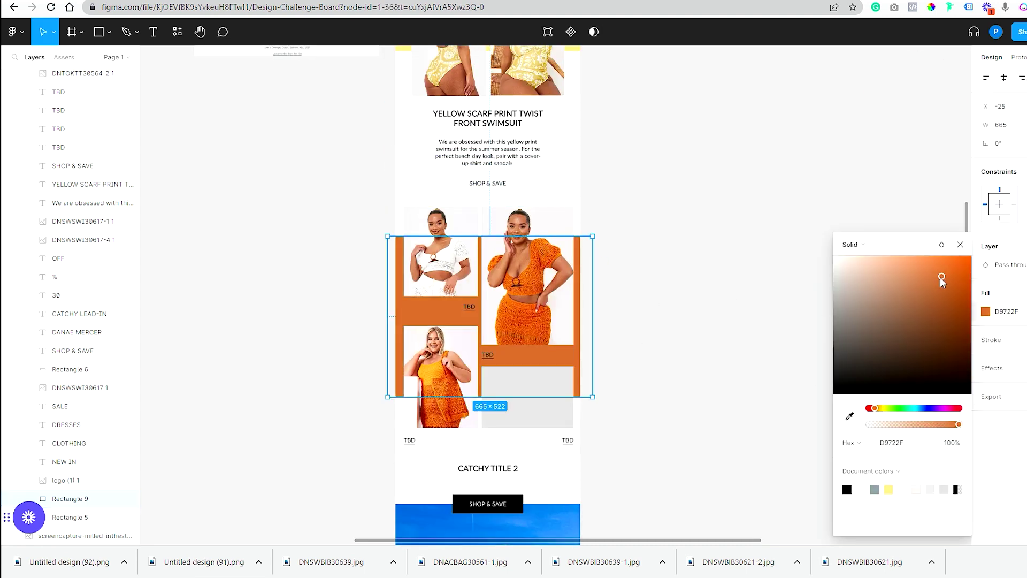
drag(882, 253, 944, 260)
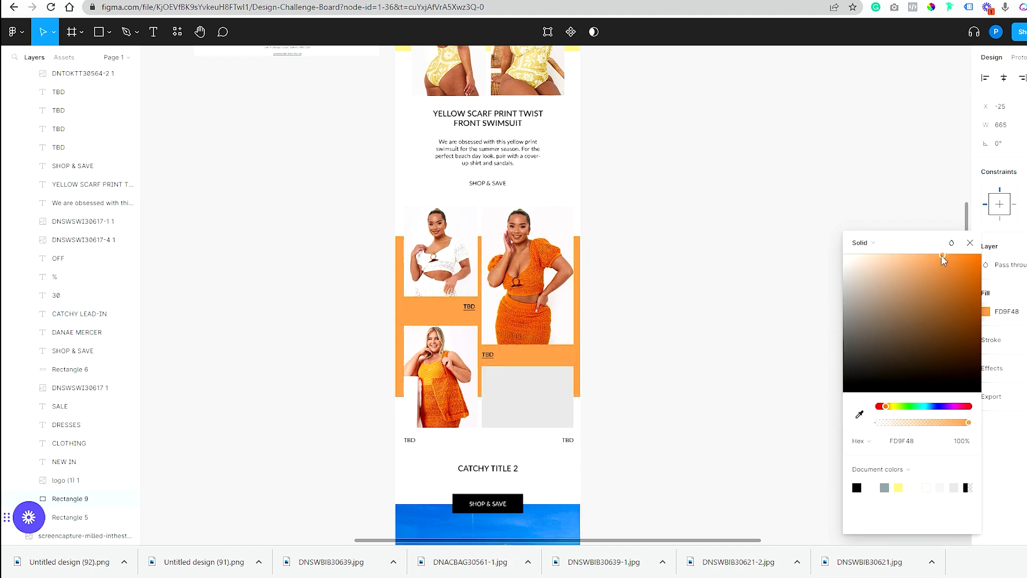
drag(887, 406, 883, 406)
drag(952, 255, 928, 257)
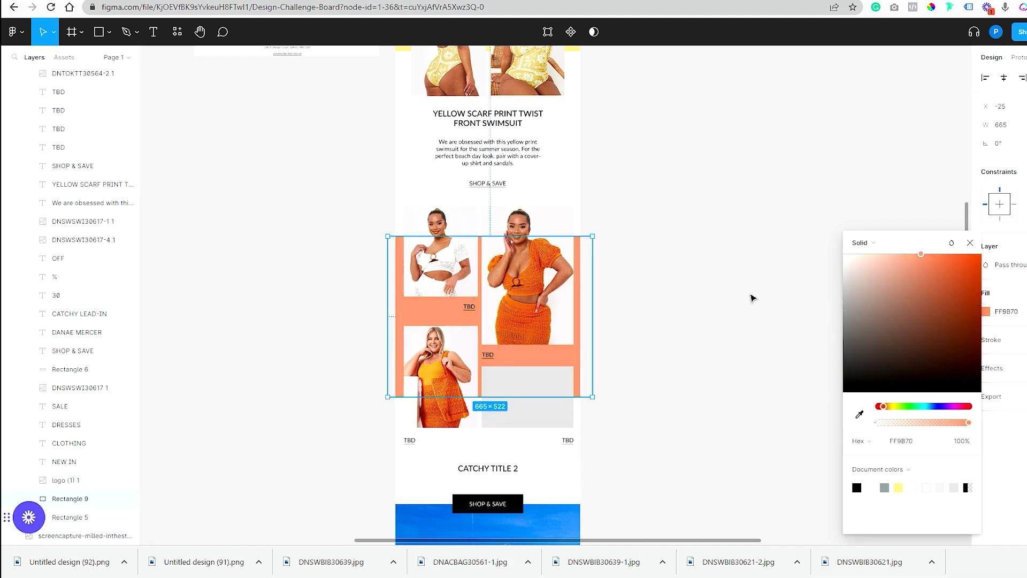
key(Escape)
click(631, 350)
Replace the TBD label under the beach bag photo with the product page's name, ORANGE CROCHET BEACH BAG
scroll(642, 348, up, 3)
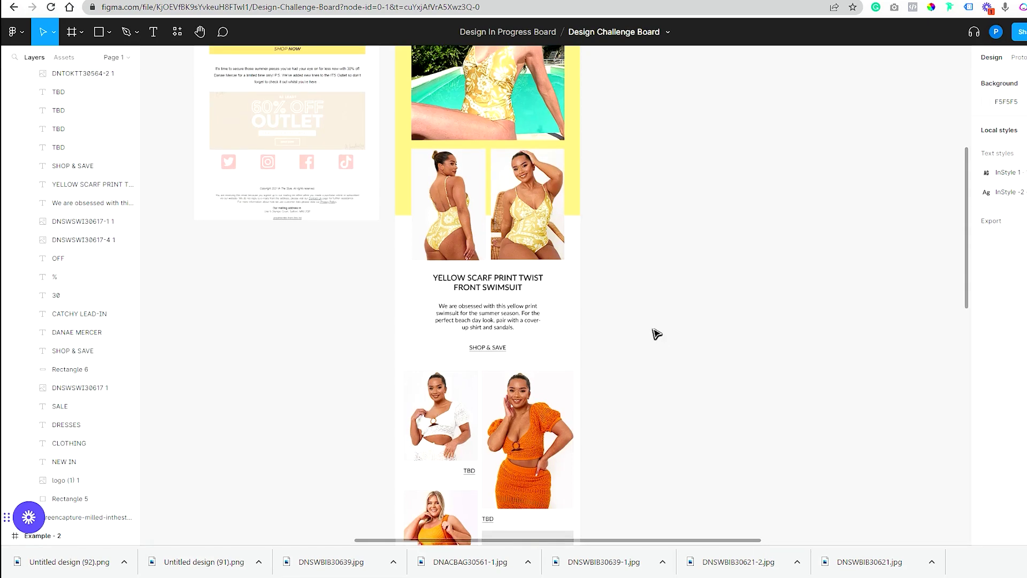
scroll(669, 327, down, 4)
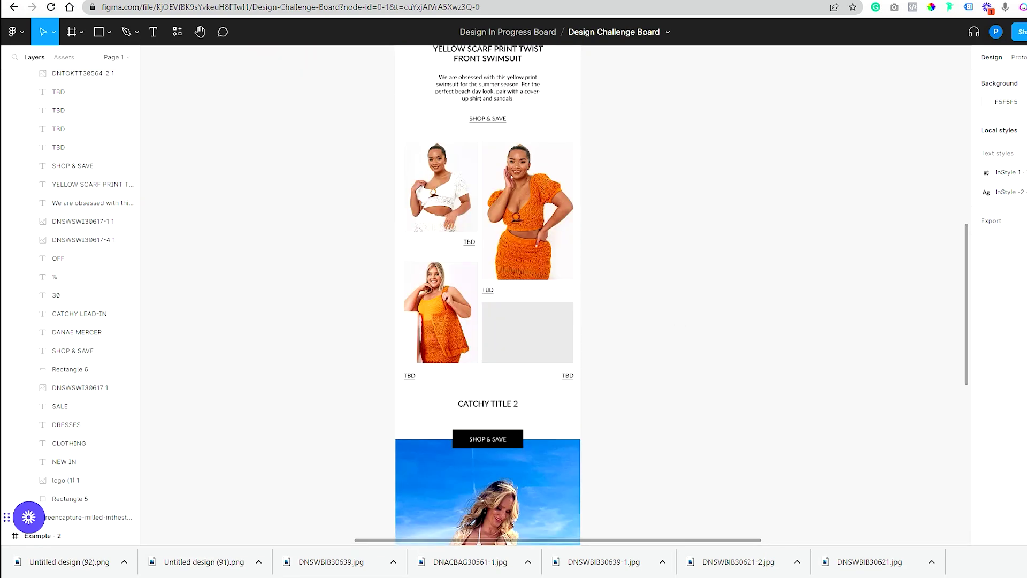
key(ctrl+Tab)
key(ctrl+shift+Tab)
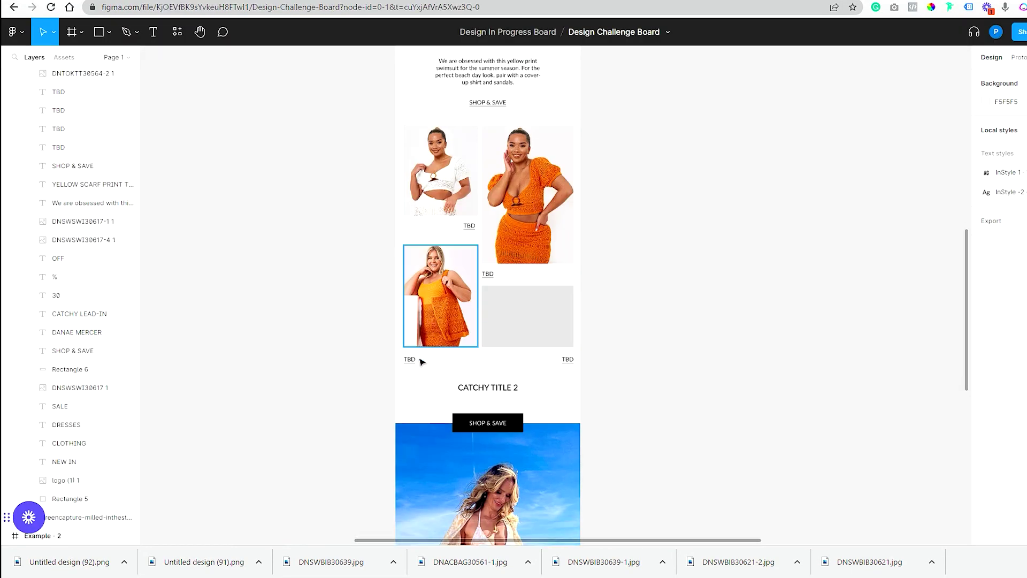
click(544, 385)
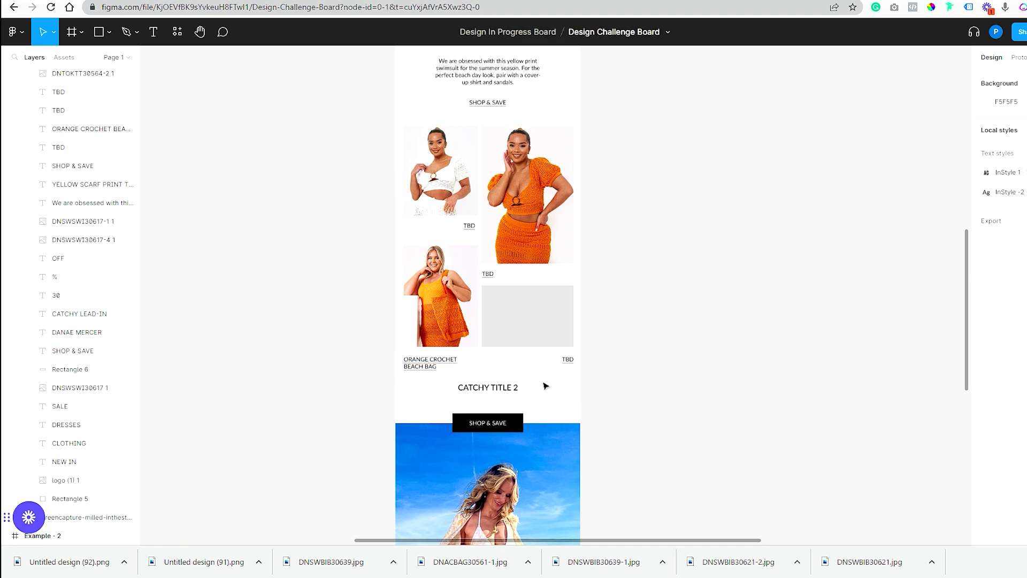
Set the beach bag caption's line height to 138.5% and adjust its position beneath the photo
click(413, 360)
key(Escape)
drag(412, 363, 427, 369)
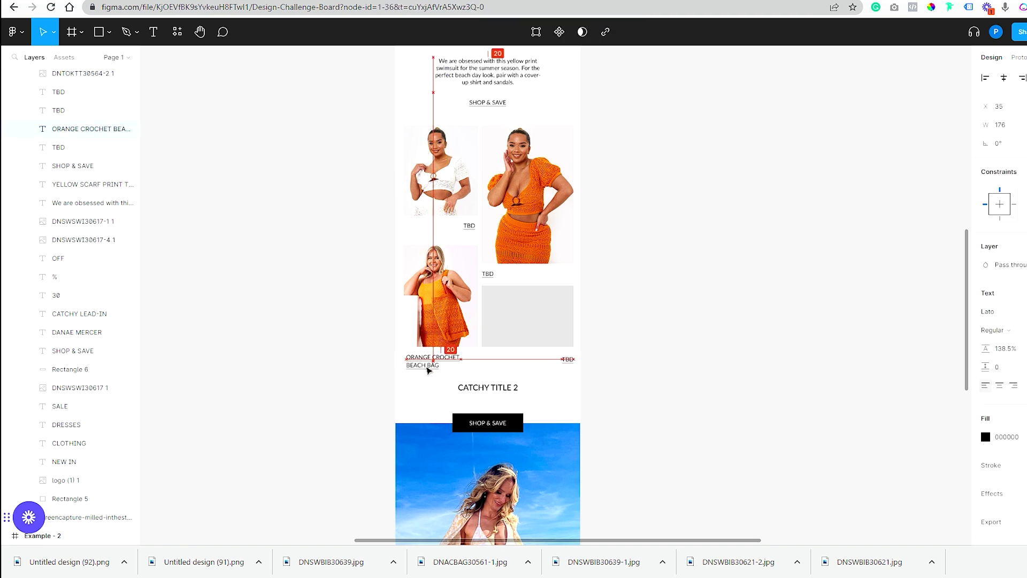
click(621, 391)
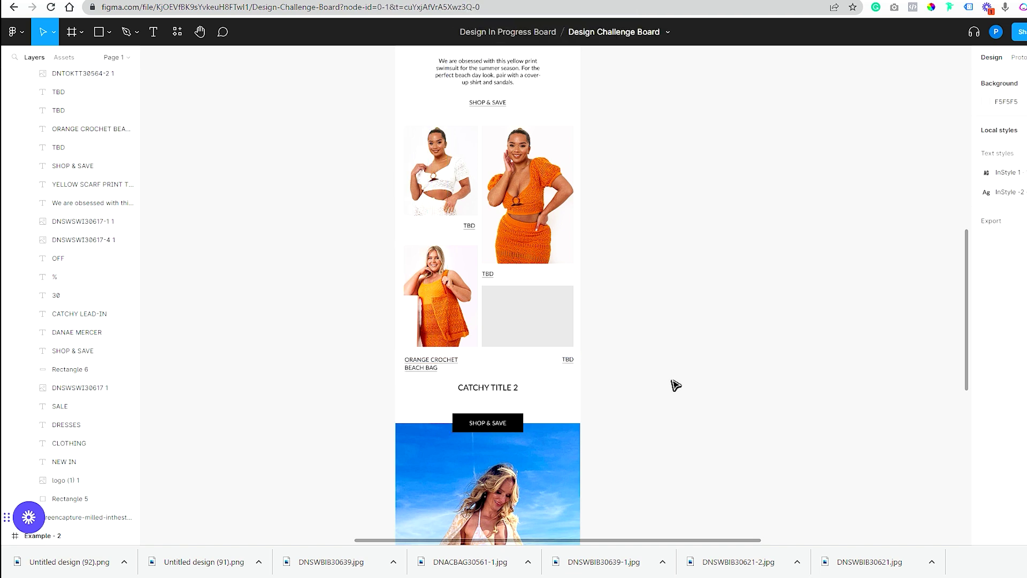
scroll(674, 370, up, 8)
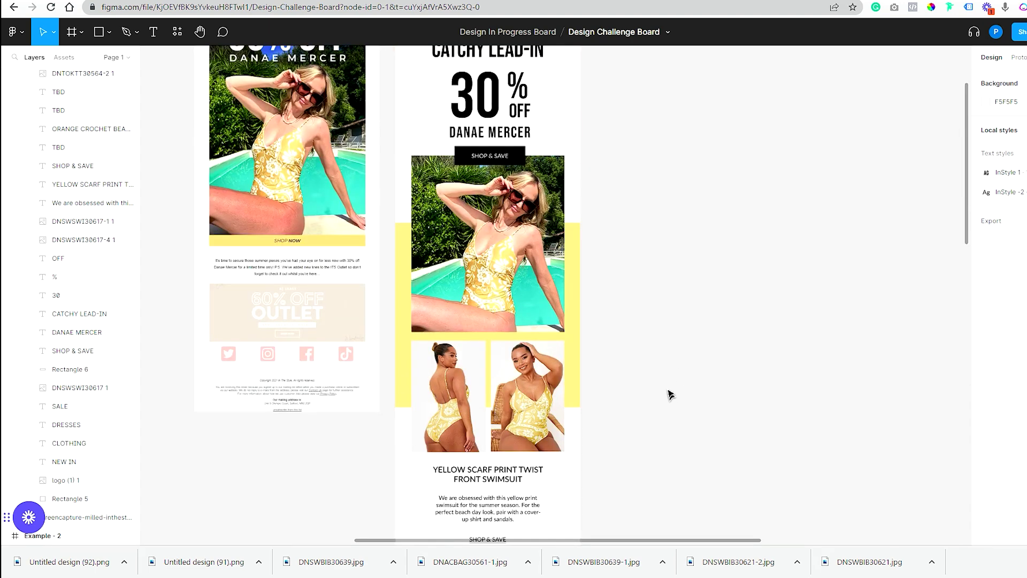
scroll(671, 395, down, 6)
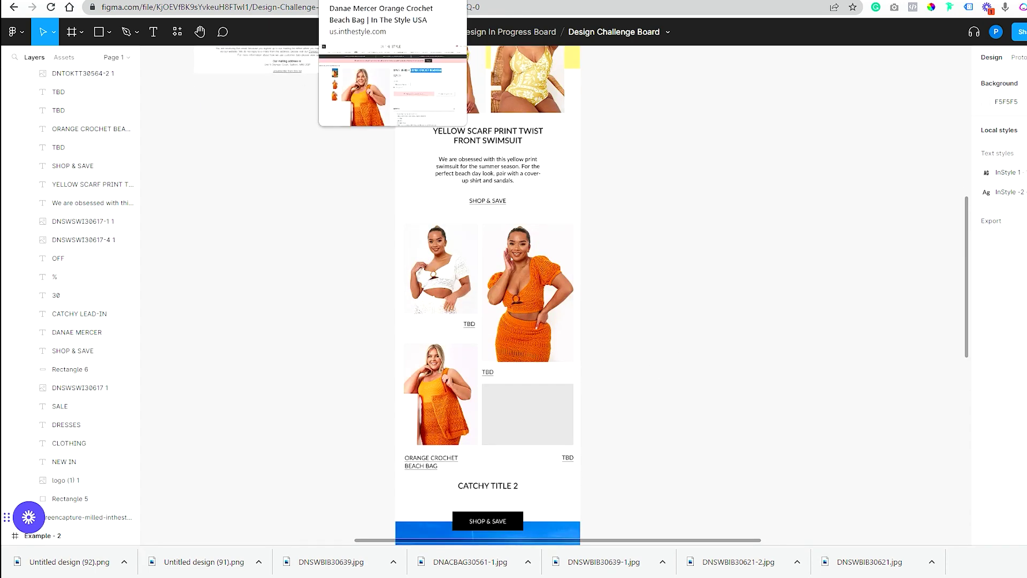
Replace the TBD label under the orange top photo with its product-page name, ORANGE CROCHET PUFF SLEEVE CROP TOP, and shift the beach bag photo and caption down
key(ctrl+Tab)
key(ctrl+Tab)
key(ctrl+Tab)
drag(868, 188, 657, 189)
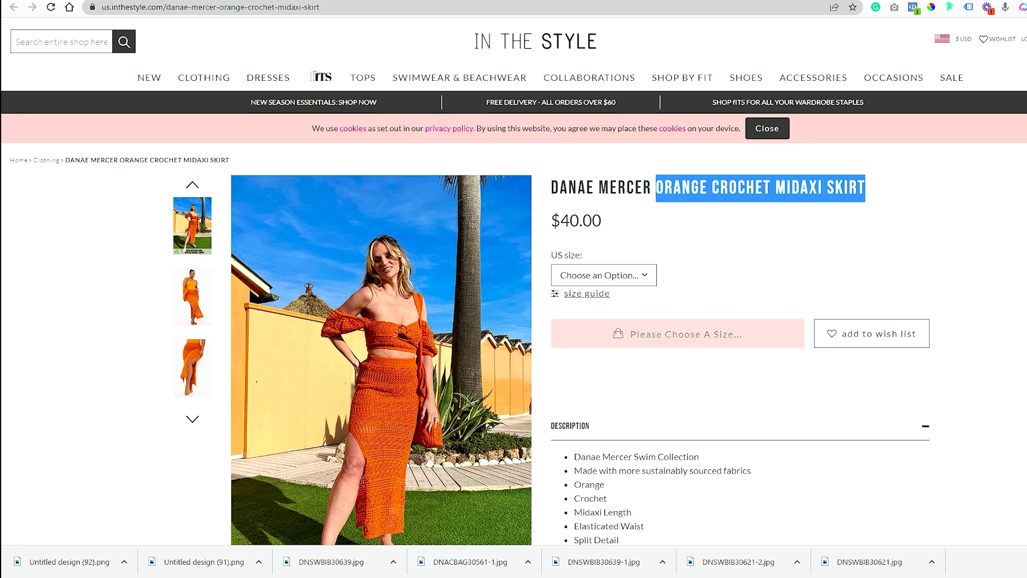
key(ctrl+1)
key(ctrl+Tab)
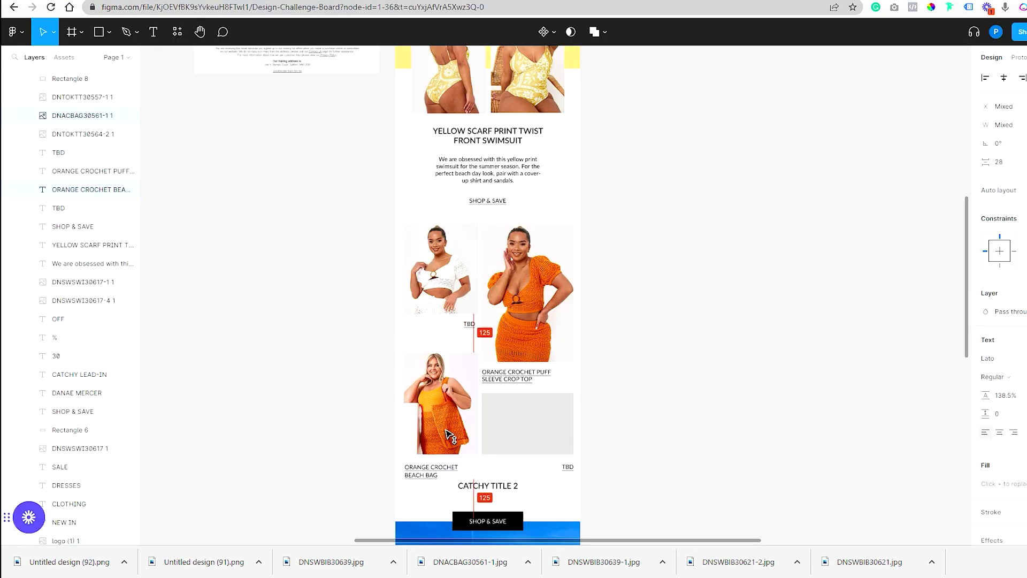
Move the CATCHY TITLE 2 heading down slightly to leave space beneath the beach bag caption
click(488, 488)
drag(488, 488, 492, 500)
key(Escape)
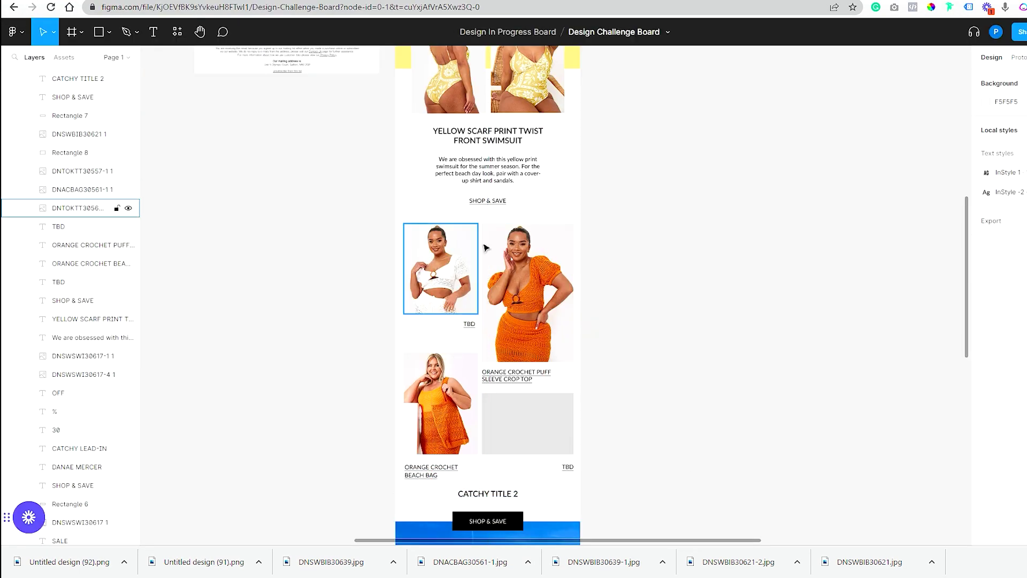
Replace the TBD label under the white top photo with its product-page name, WHITE CROCHET PUFF SLEEVE CROP TOP, and fit the caption under the photo
key(ctrl+Tab)
key(ctrl+Tab)
drag(657, 187, 922, 197)
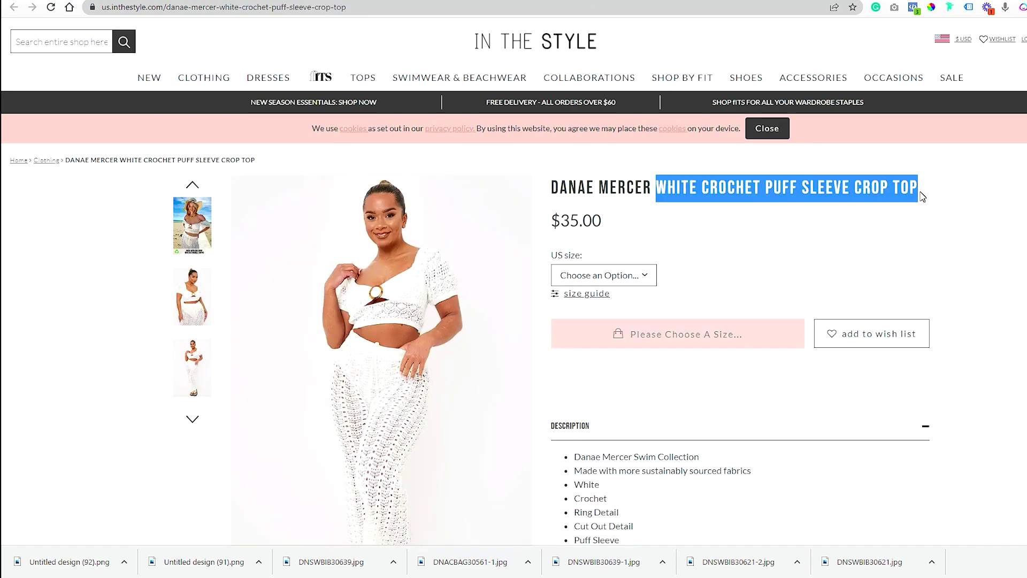
key(ctrl+Tab)
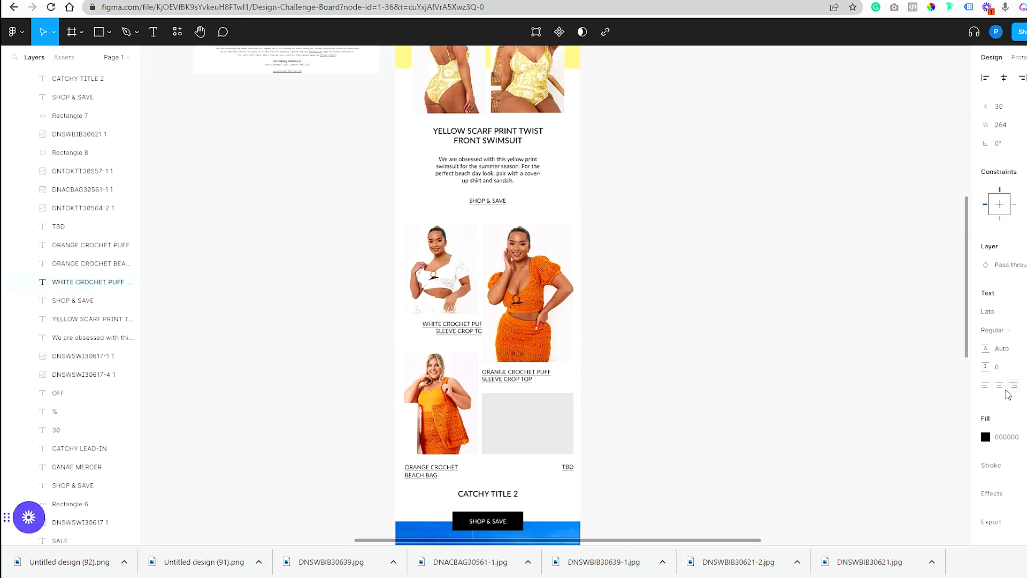
click(734, 386)
Increase the line height of the orange crop top caption to about 143%
click(516, 375)
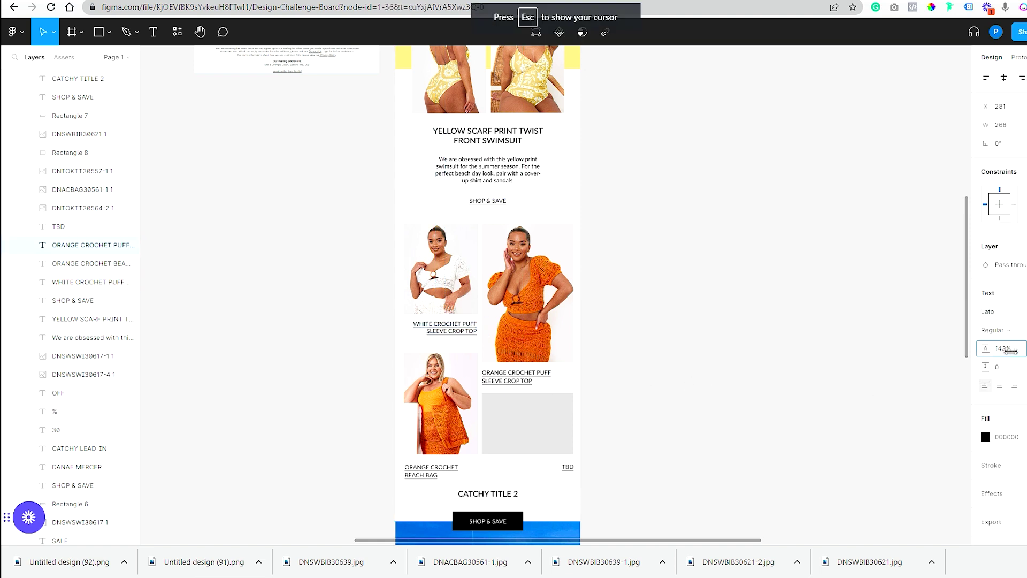